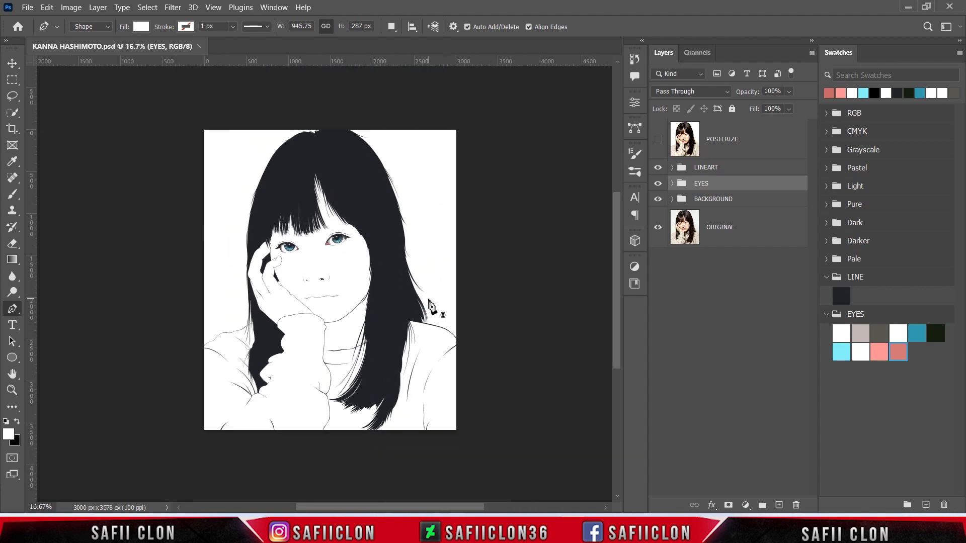
Step: Select the BACKGROUND group and set the Pen tool to Shape mode with the New Layer path operation
left_click(750, 204)
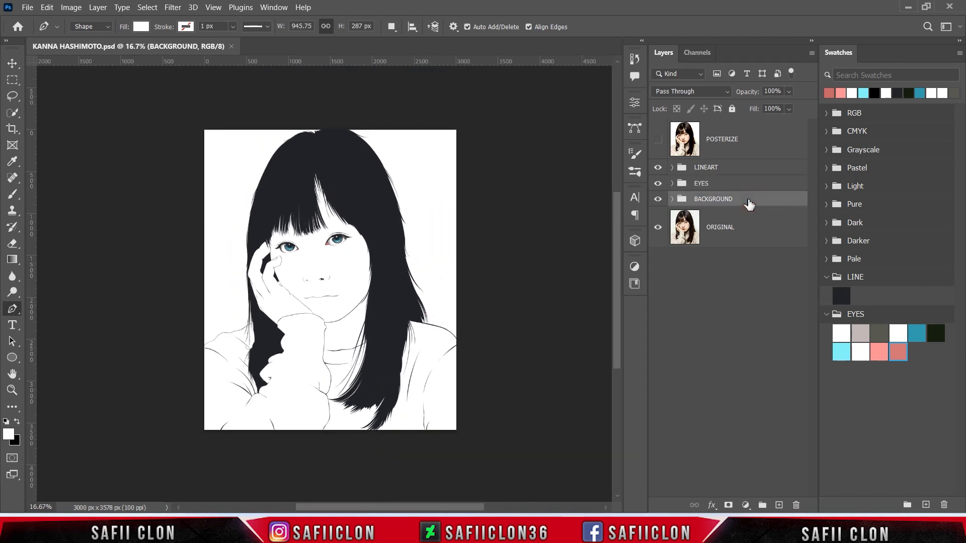
right_click(24, 313)
left_click(40, 310)
left_click(92, 26)
left_click(95, 37)
left_click(141, 27)
left_click(141, 27)
left_click(392, 28)
left_click(403, 40)
Step: Examine the mouth at 200% zoom, comparing the POSTERIZE reference with the line art underneath
left_click(659, 140)
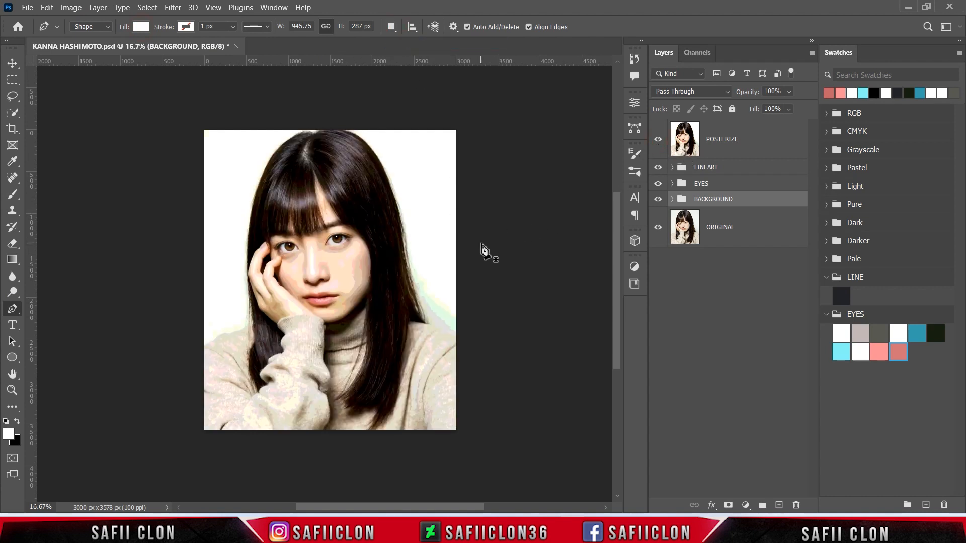
key("ctrl+plus")
key("ctrl+plus")
key("ctrl+plus")
key("ctrl+plus")
key("ctrl+plus")
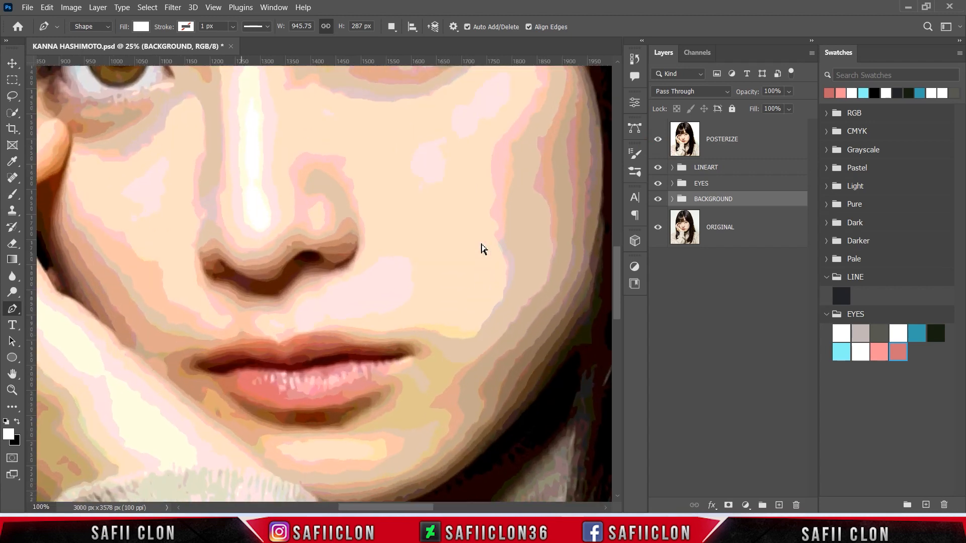
scroll(481, 250, "down", 4)
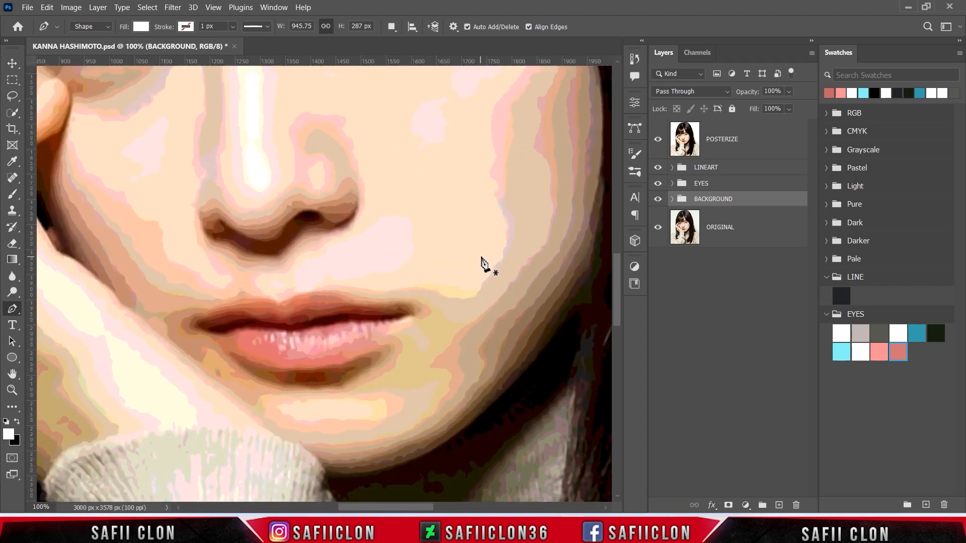
left_click(659, 141)
left_click(658, 141)
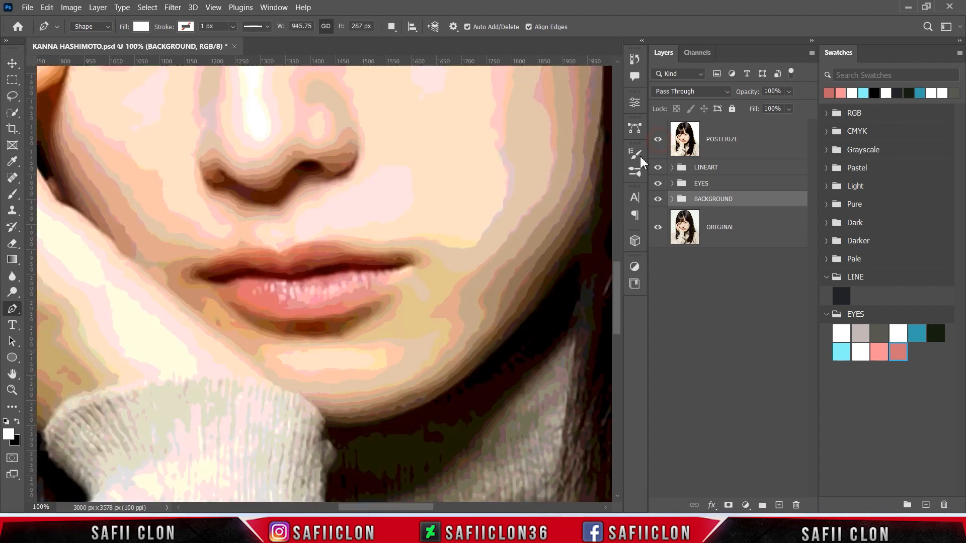
key("ctrl+plus")
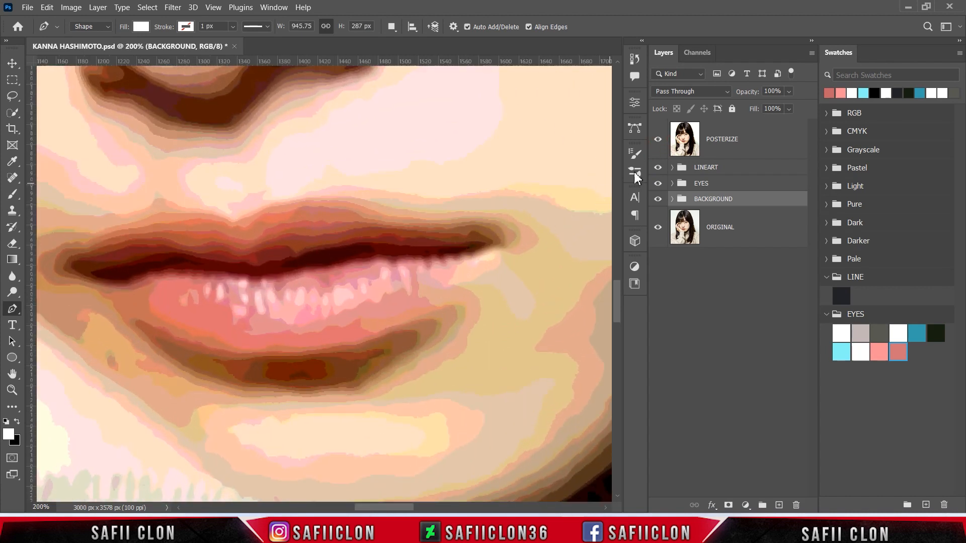
left_click(659, 142)
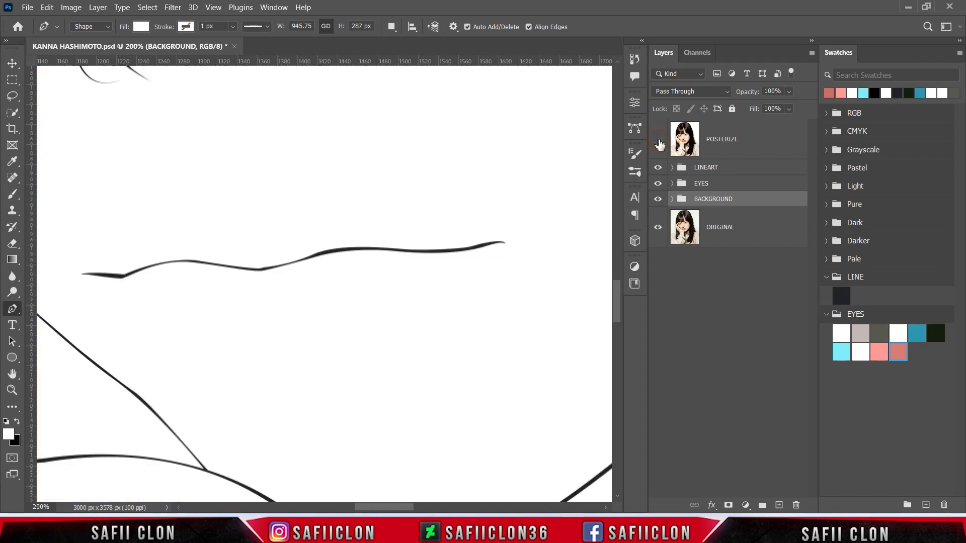
Step: Trace the lower lip's bottom edge with the Pen tool, from the mouth's right corner around to its left end, using the POSTERIZE layer as reference
left_click(478, 247)
left_click_drag(504, 244, 512, 244)
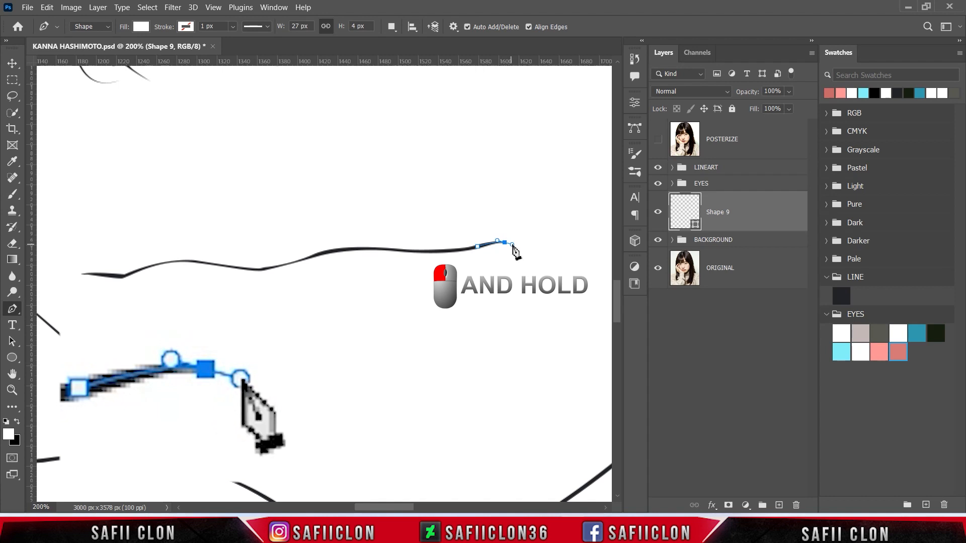
left_click(658, 142)
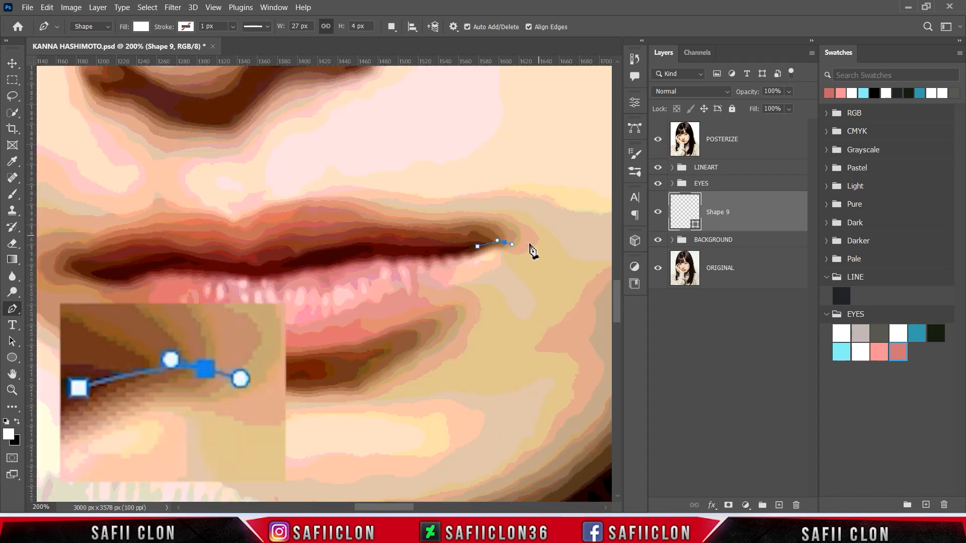
left_click(505, 243, "alt")
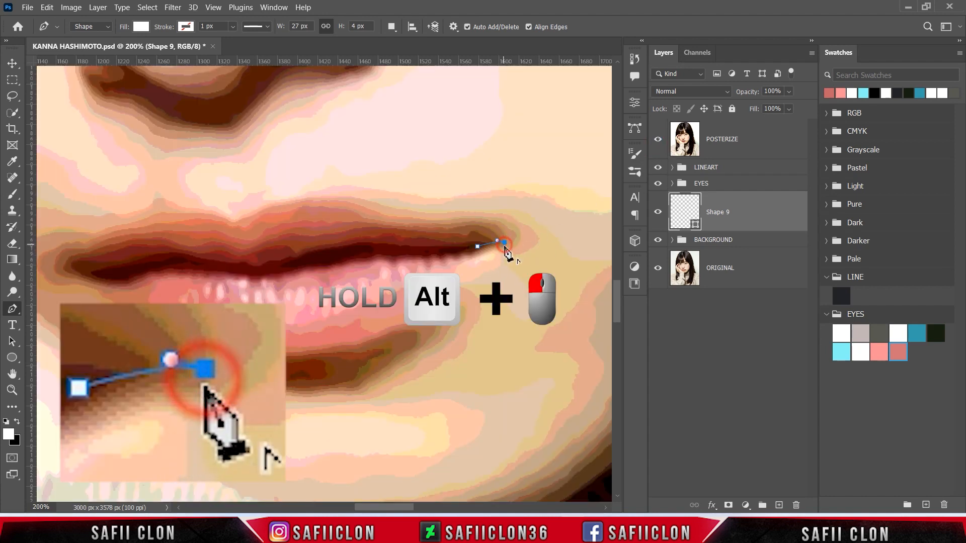
left_click_drag(498, 255, 498, 257)
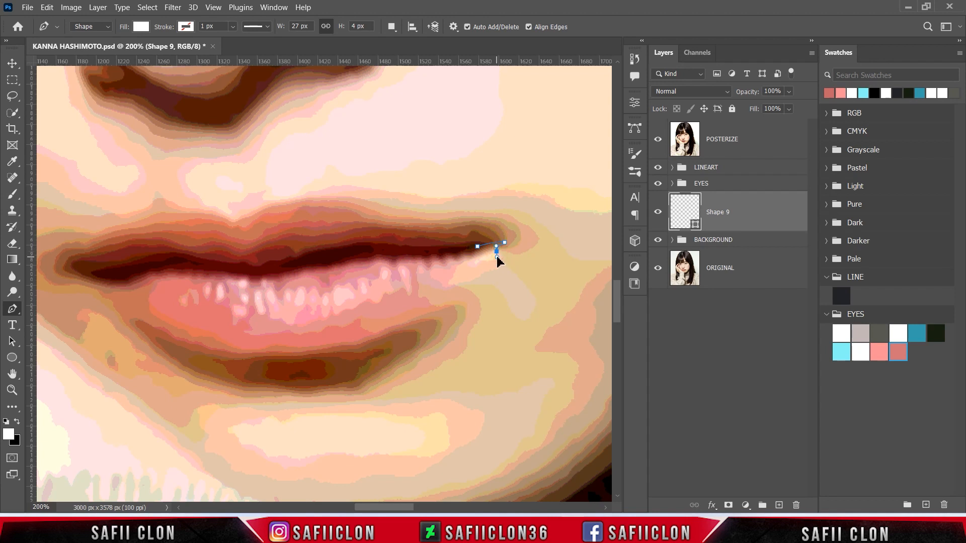
left_click_drag(445, 295, 428, 315)
left_click_drag(302, 352, 230, 358)
left_click_drag(127, 312, 104, 277)
Step: Close the lower-lip shape along the mouth line in the line art, making it about 431 × 111 px
left_click(658, 143)
left_click(658, 138)
left_click(657, 139)
left_click_drag(192, 261, 263, 270)
left_click_drag(322, 253, 389, 249)
left_click(323, 253, "alt")
left_click_drag(477, 246, 496, 239)
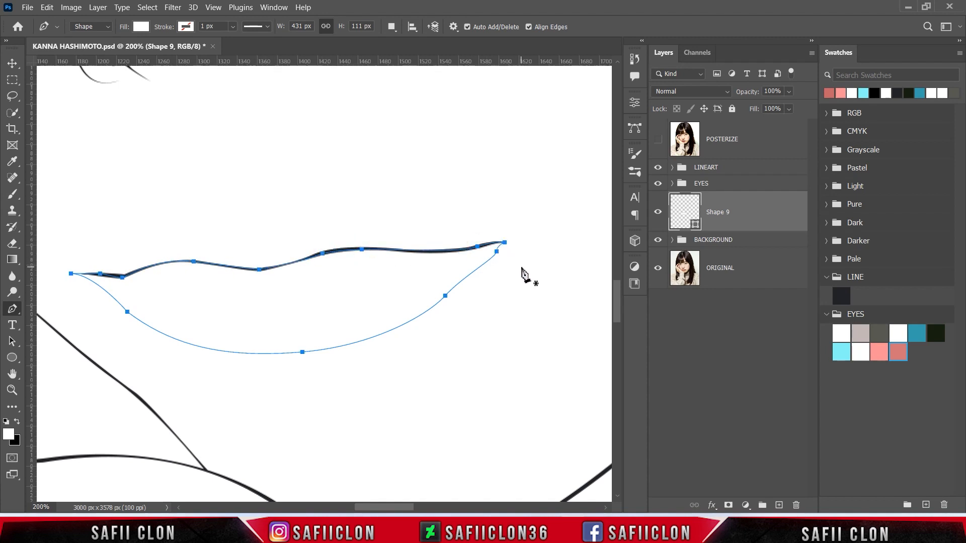
Step: Import the LIP.aco swatches and expand the LIP swatch group
left_click(960, 52)
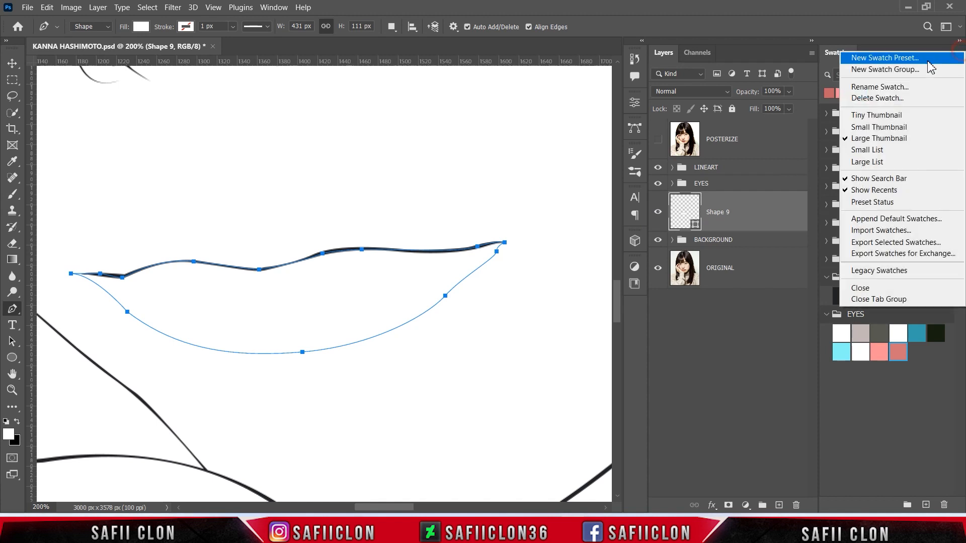
left_click(892, 233)
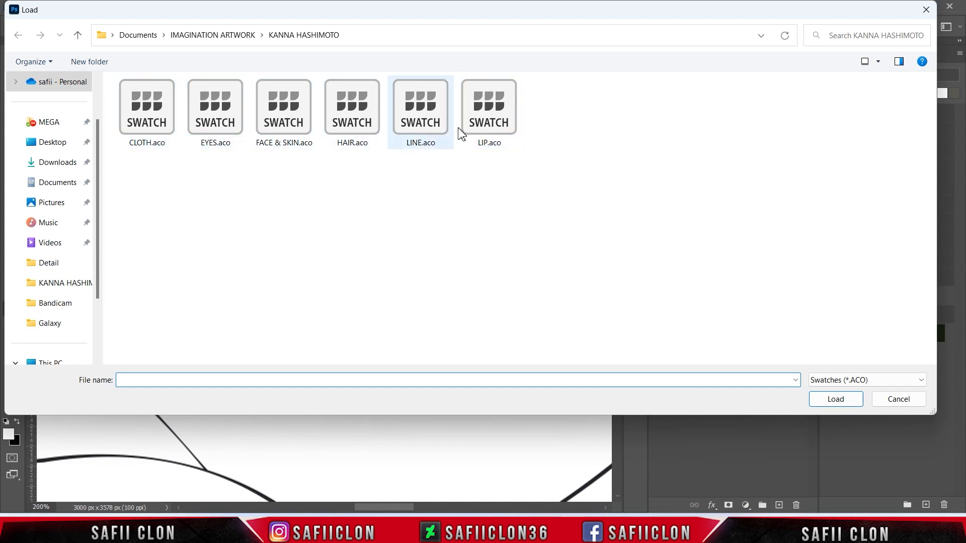
left_click(496, 130)
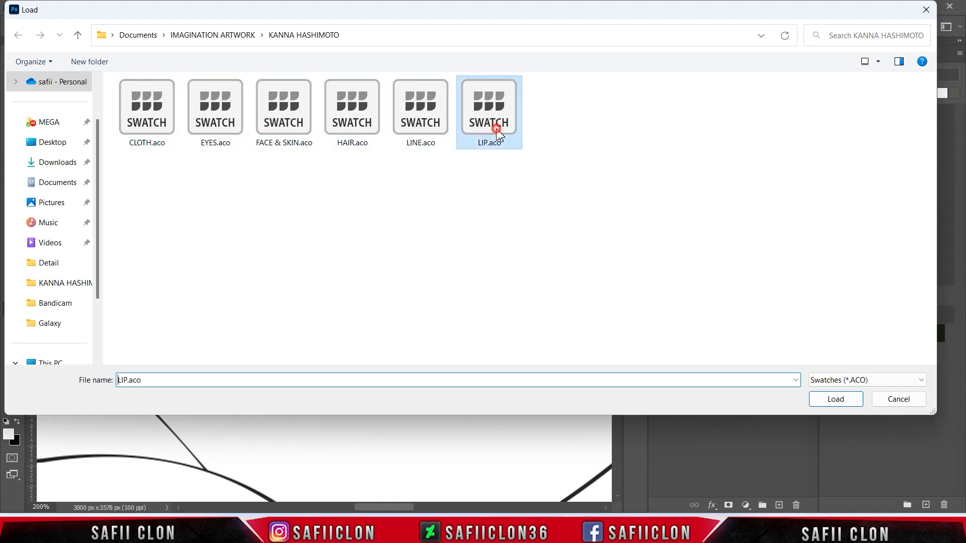
left_click(847, 400)
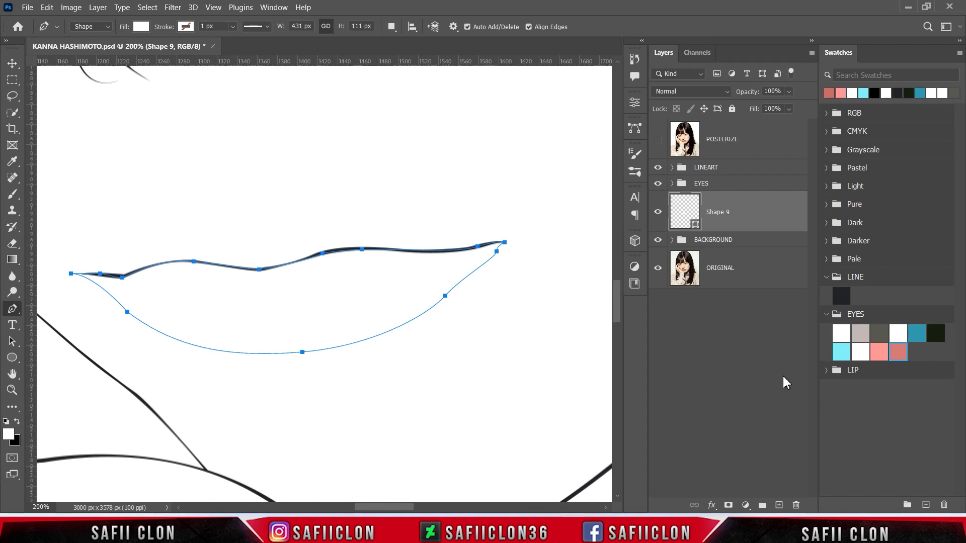
left_click(827, 370)
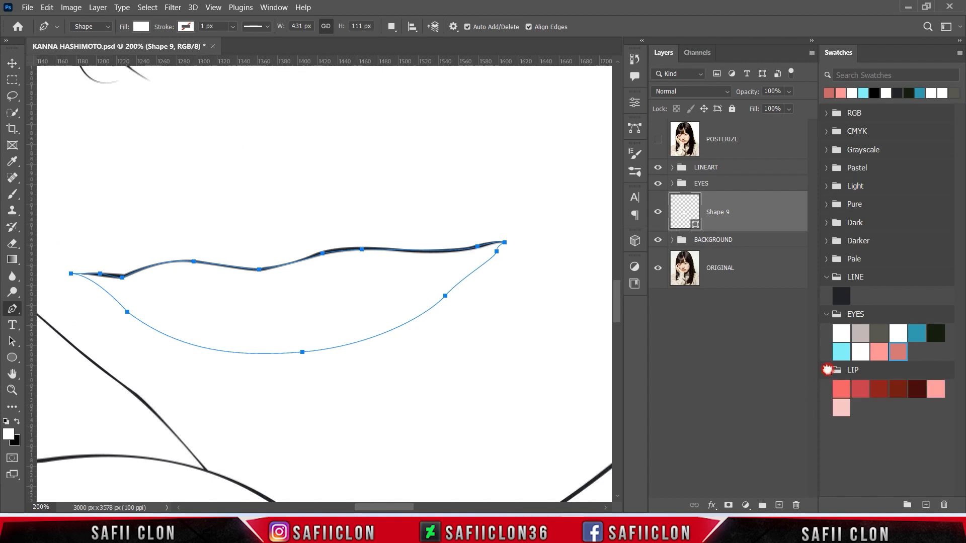
Step: Fill the lower-lip shape with the first coral red swatch of the LIP group
double_click(696, 227)
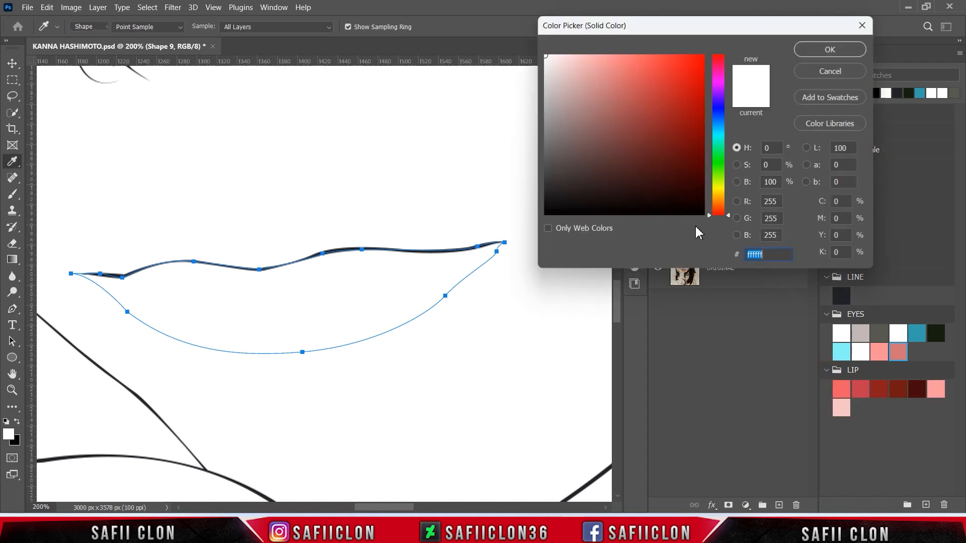
left_click(848, 382)
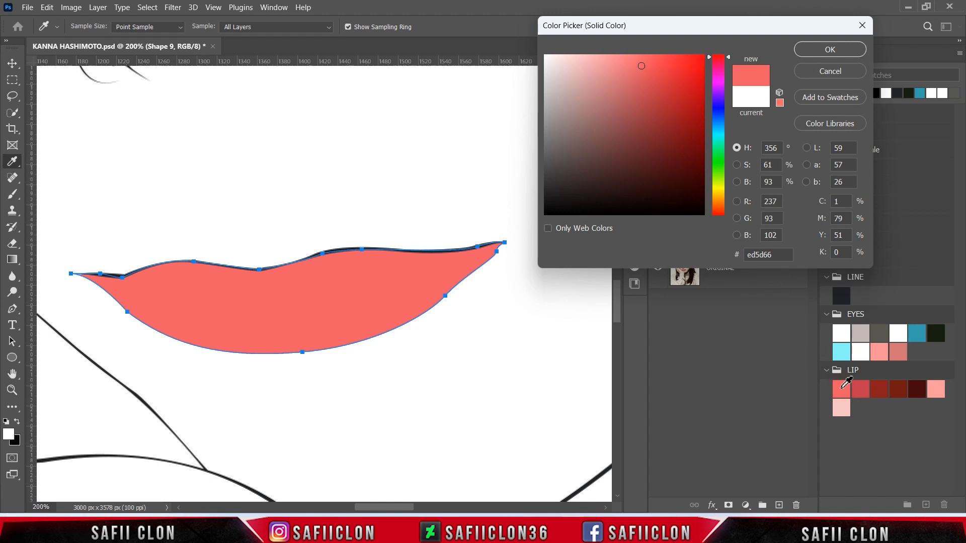
left_click(816, 50)
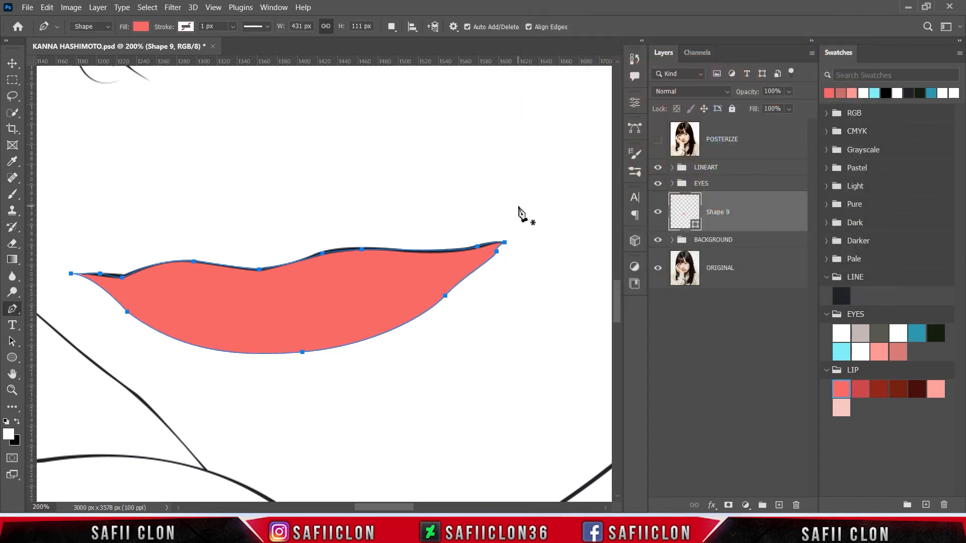
Step: Start the upper lip as a New Layer shape, tracing from the line art around the mouth's right corner
left_click(392, 26)
left_click(405, 41)
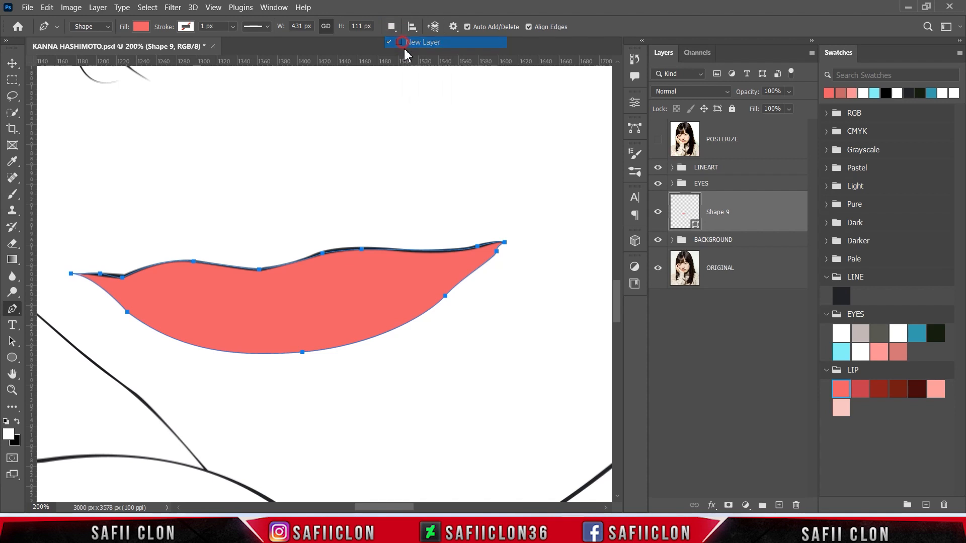
left_click(658, 141)
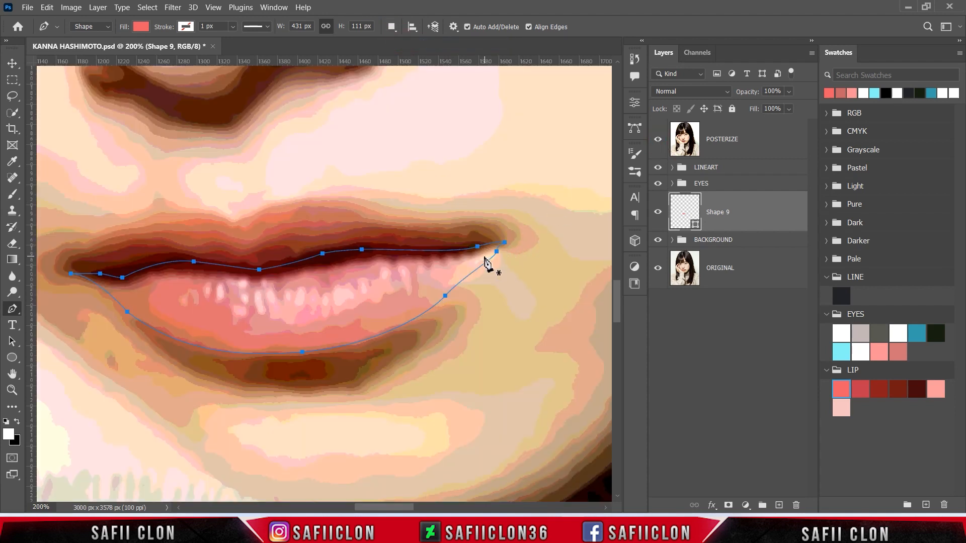
left_click(658, 143)
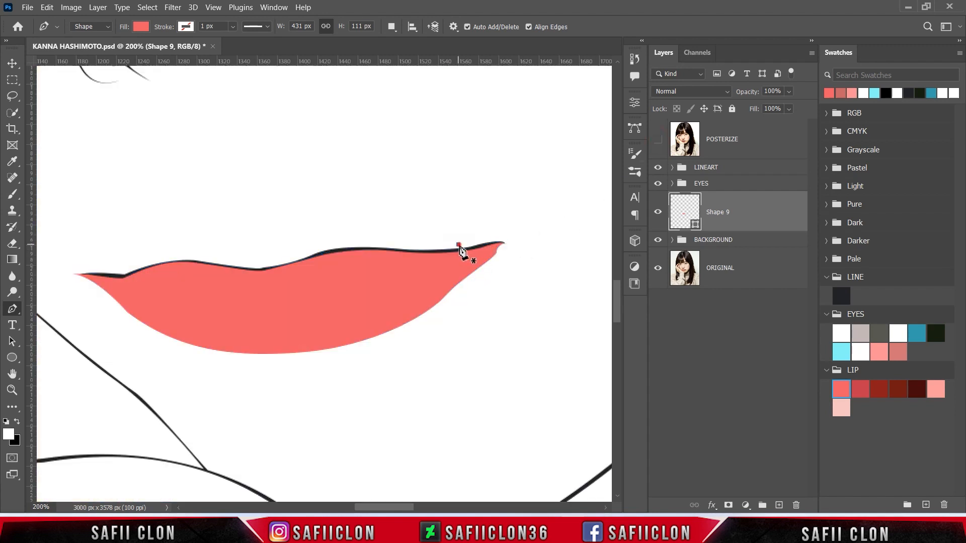
left_click(462, 250)
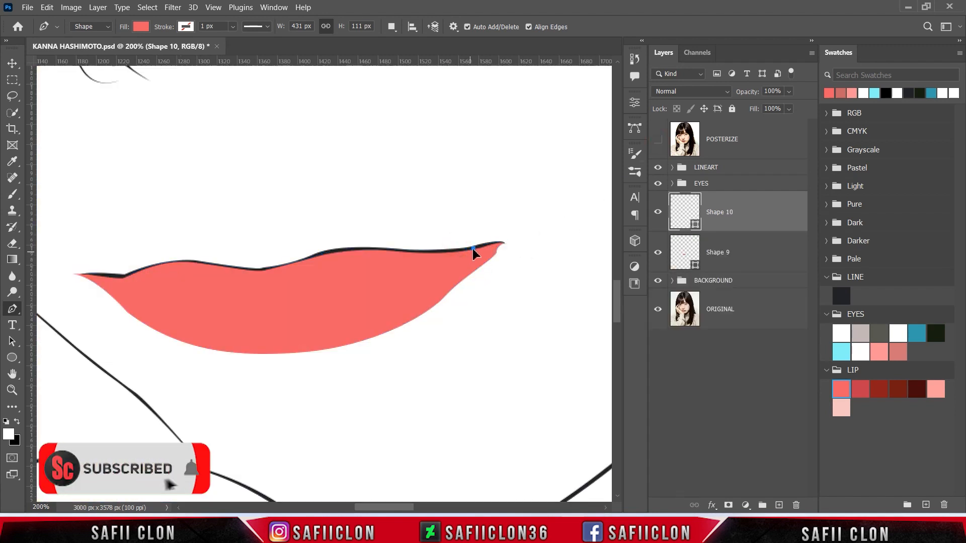
left_click(487, 244)
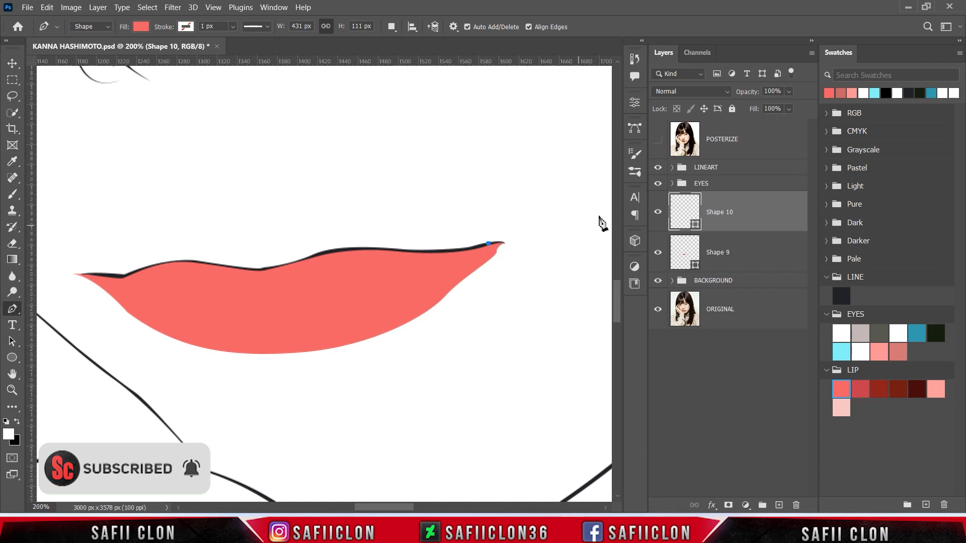
left_click(658, 139)
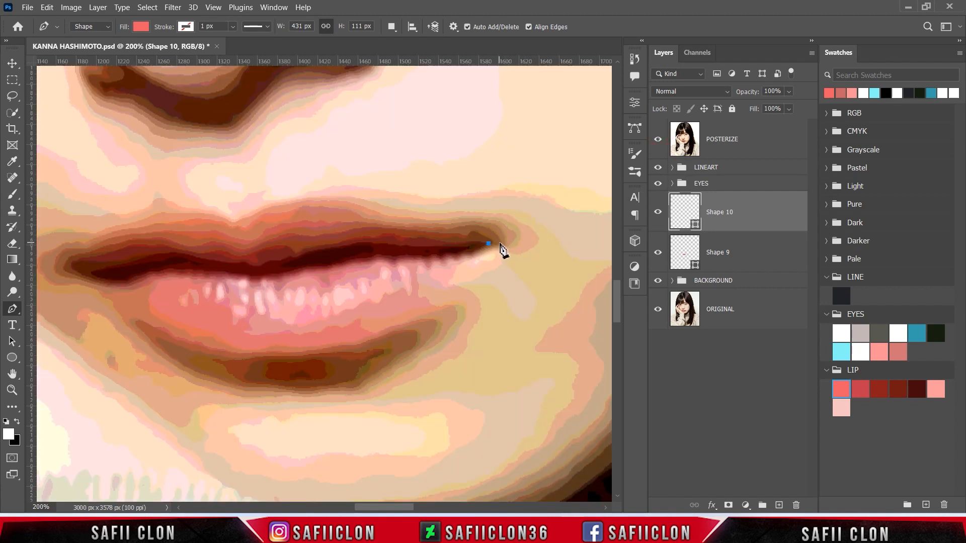
left_click(500, 246)
left_click_drag(487, 227, 470, 228)
Step: Trace the upper lip's top edge leftward over the cupid's bow, following the POSTERIZE layer
left_click(657, 139)
left_click(658, 139)
left_click_drag(361, 208, 326, 194)
left_click_drag(242, 218, 356, 228)
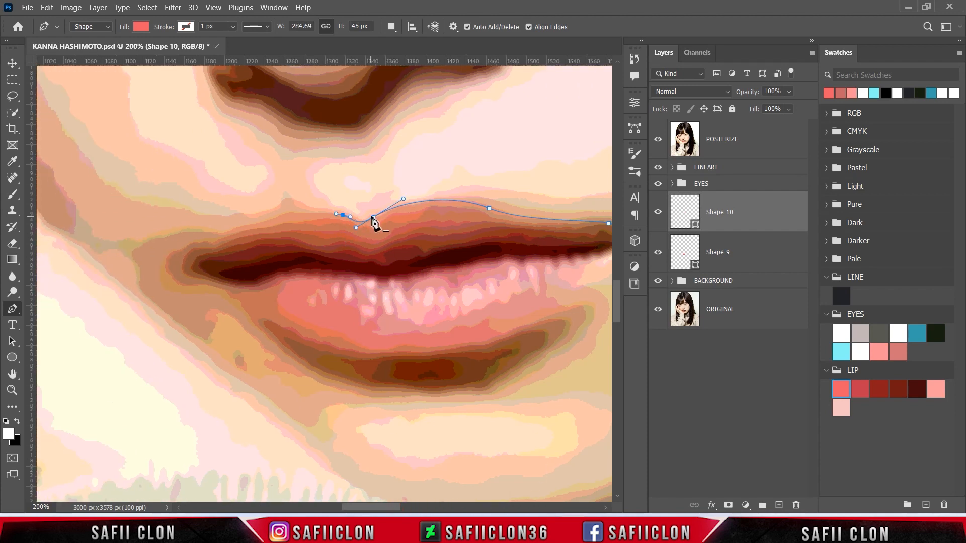
left_click_drag(236, 237, 198, 270)
left_click(657, 139)
left_click(658, 140)
Step: Extend the upper-lip outline to the mouth's left corner and refine the anchor points around the cupid's bow
left_click(375, 217, "ctrl")
left_click(186, 264)
left_click_drag(238, 237, 280, 220)
left_click_drag(374, 216, 377, 216, "ctrl")
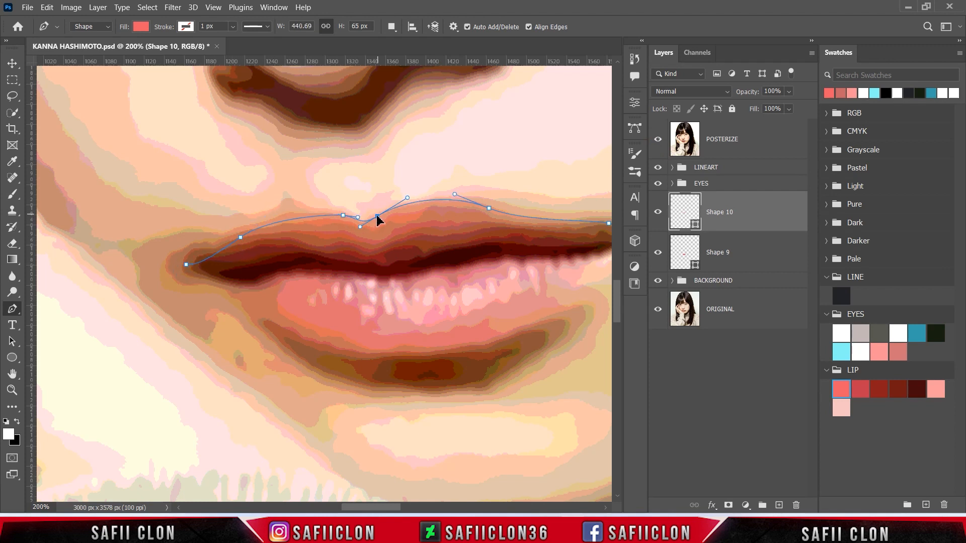
left_click(341, 216, "ctrl")
left_click_drag(271, 217, 278, 215)
Step: Close the upper-lip shape along the mouth line and adjust its right corner point, making it about 443 × 77 px
left_click(658, 143)
left_click_drag(186, 265, 406, 272, "ctrl")
left_click_drag(457, 252, 465, 252)
left_click_drag(545, 252, 589, 256)
scroll(395, 477, "right", 5)
left_click_drag(424, 245, 421, 246)
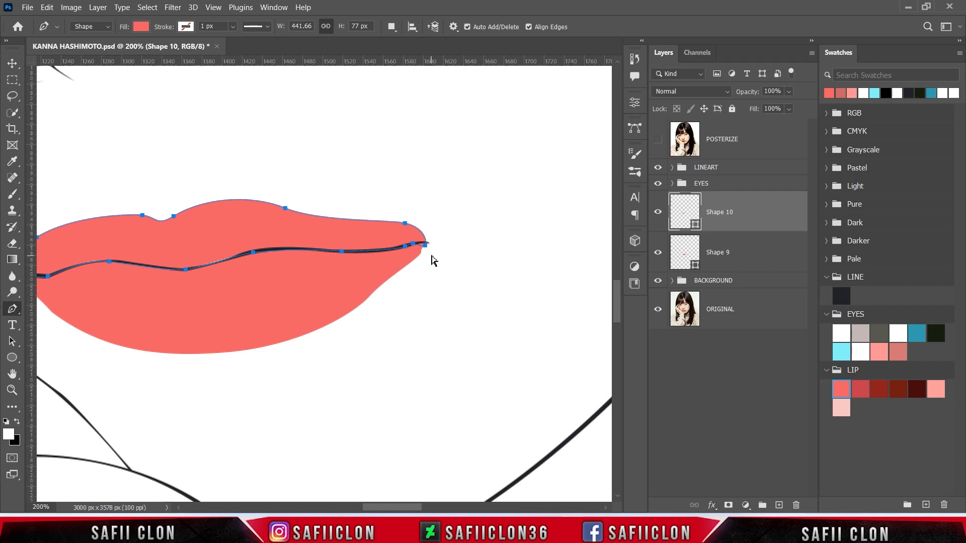
left_click(427, 246, "ctrl")
left_click(427, 246, "ctrl")
Step: Rename the upper-lip shape layer as UP and the lower-lip shape layer as DOWN
key("ctrl+minus")
key("ctrl+minus")
key("ctrl+minus")
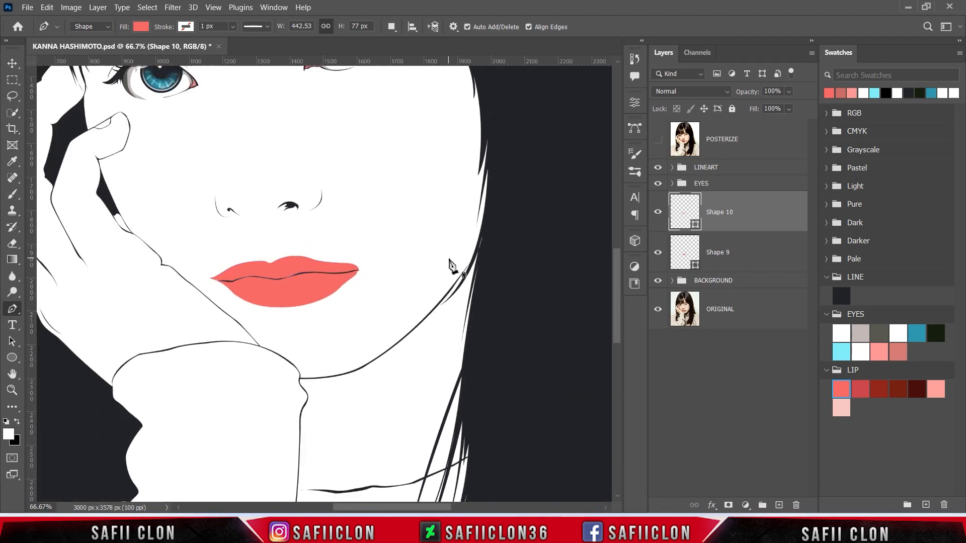
key("ctrl+minus")
key("ctrl+minus")
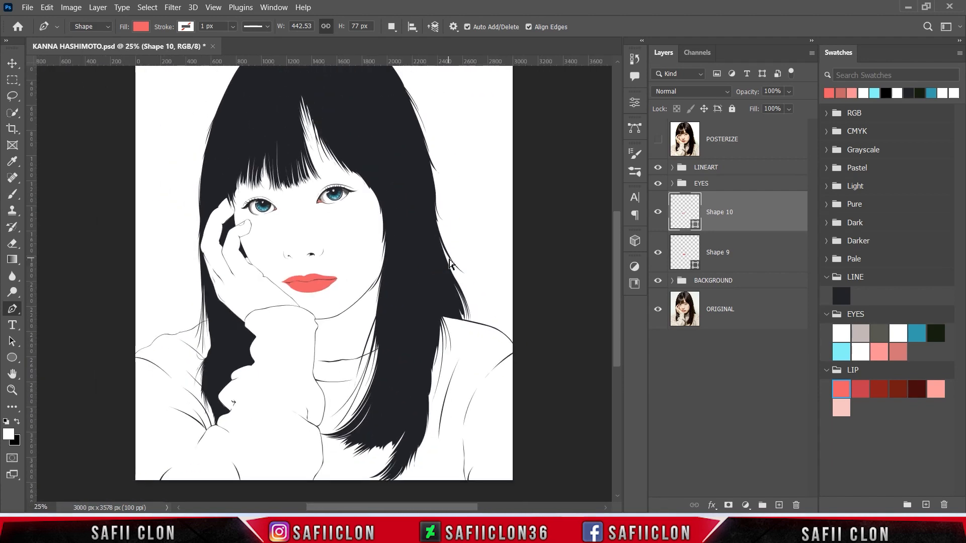
key("ctrl+plus")
key("ctrl+plus")
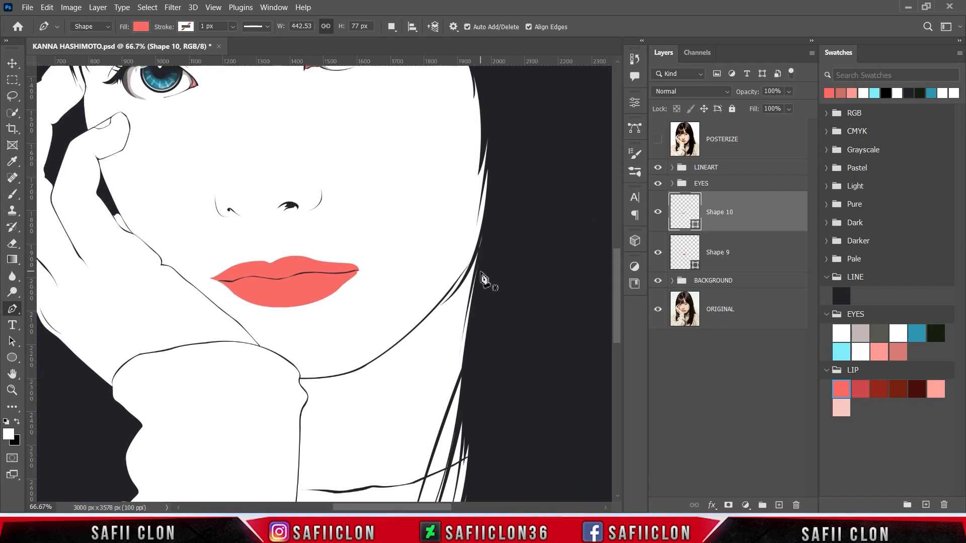
double_click(718, 213)
left_click(755, 217)
double_click(718, 253)
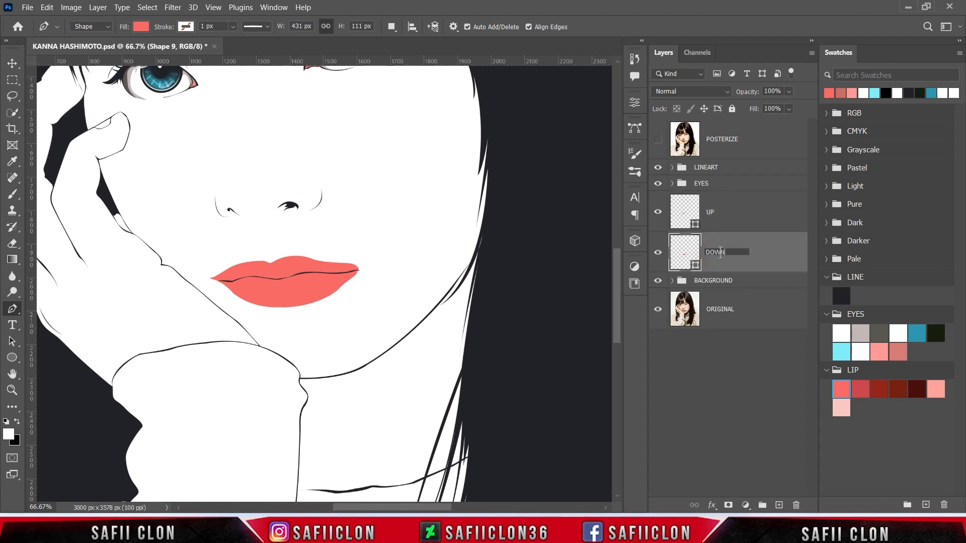
left_click(759, 255)
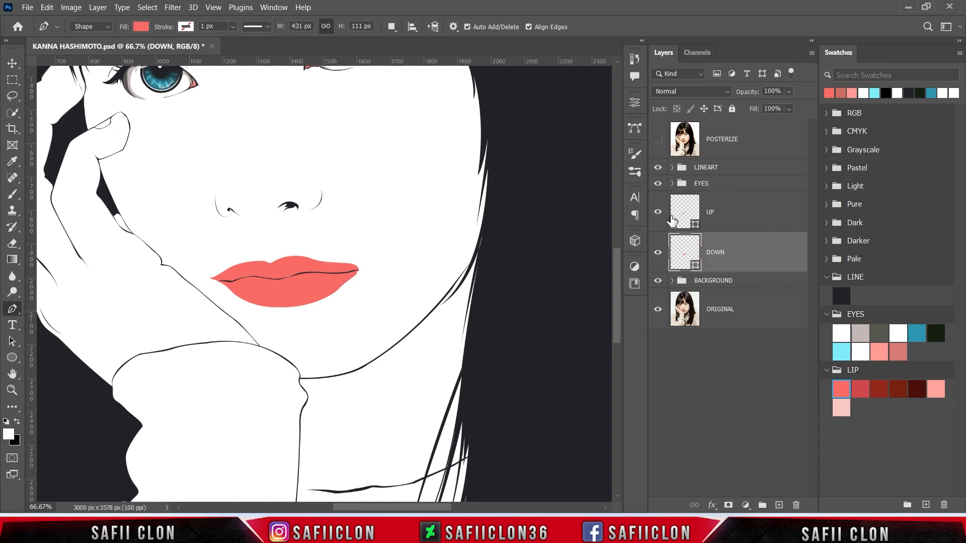
Step: Check the UP and DOWN lip shapes by toggling each layer's visibility, and show the POSTERIZE layer
left_click(657, 212)
left_click(656, 212)
left_click(658, 252)
left_click(658, 252)
left_click(658, 140)
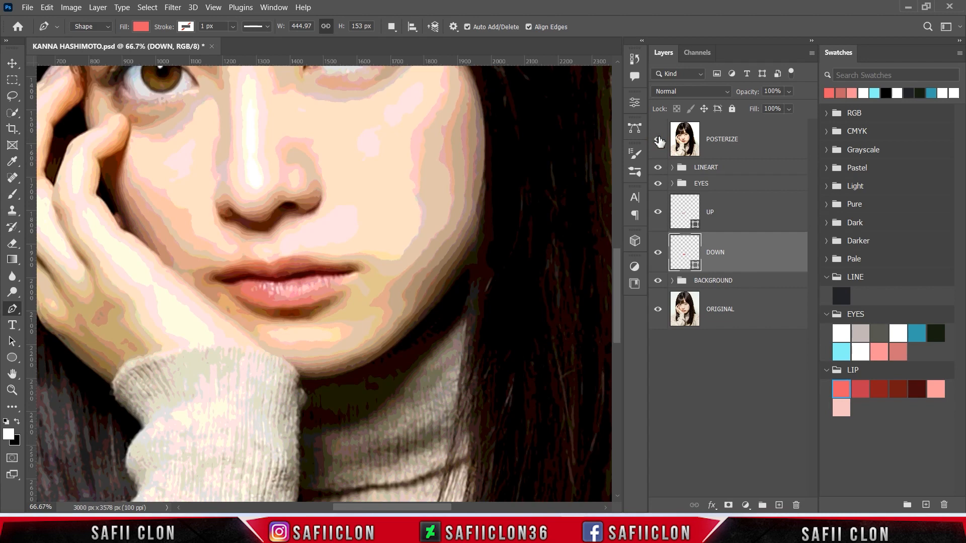
Step: Start a new-layer Pen shape along the lower edge of the lower lip's highlight, tracing from the lip's right side toward its centre
scroll(438, 326, "up", 2)
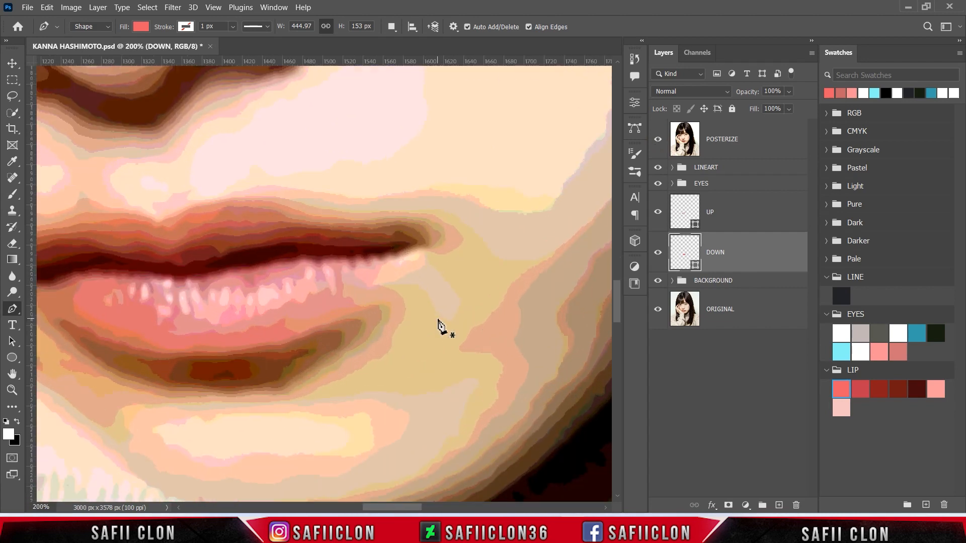
left_click_drag(405, 507, 392, 507)
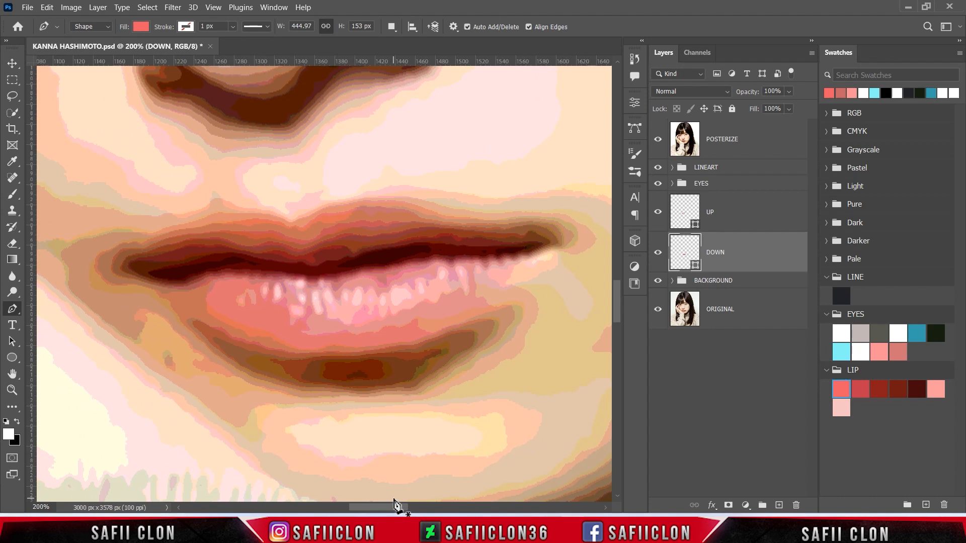
left_click(391, 27)
left_click(418, 43)
left_click(498, 303)
left_click_drag(418, 314, 383, 310)
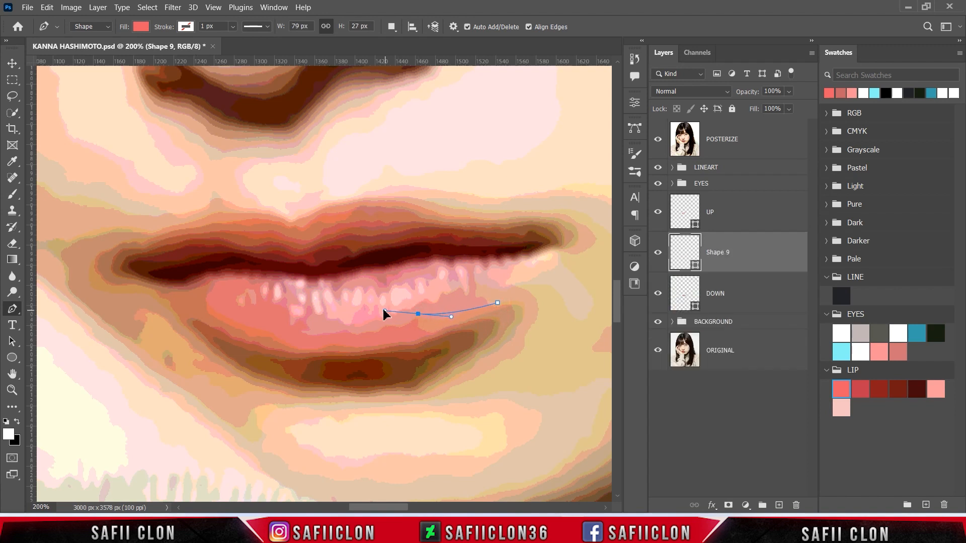
left_click(418, 314, "alt")
left_click_drag(380, 327, 342, 337)
key("ctrl+z")
left_click_drag(411, 318, 403, 324)
Step: Continue the highlight edge toward the lower-left of the lower lip, adding thin pointed streaks to the outline
left_click(270, 317)
left_click_drag(337, 333, 367, 335)
key("ctrl+z")
left_click(358, 333)
key("ctrl+z")
left_click(296, 328)
left_click(350, 337, "alt")
left_click_drag(263, 314, 222, 281)
left_click(263, 314, "alt")
mouse_move(332, 328)
left_mouse_down()
mouse_move(381, 325)
mouse_move(334, 329)
left_mouse_up()
left_click(331, 328, "alt")
left_click(335, 329, "alt")
left_click_drag(263, 314, 291, 330)
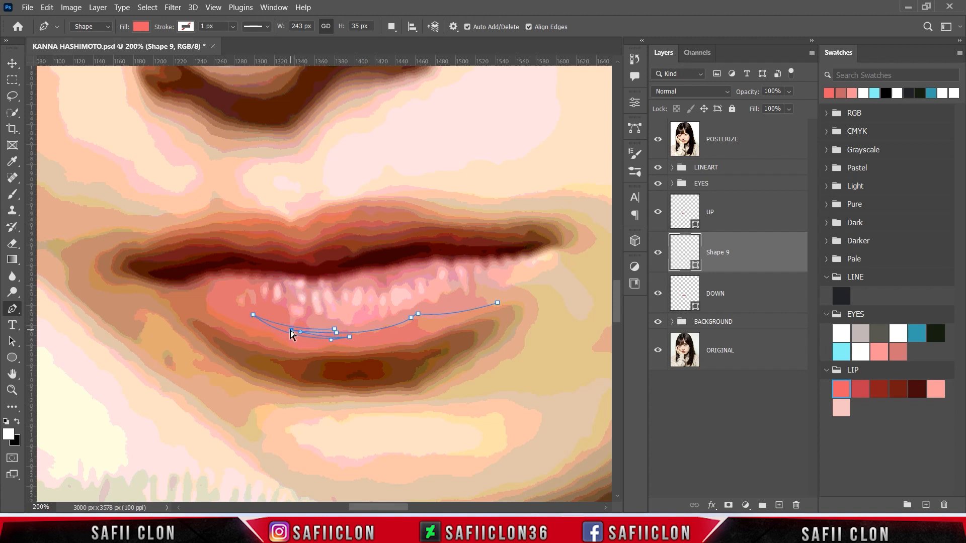
Step: Trace around the highlight's left end and the first jagged notches of its upper edge
left_click_drag(225, 294, 189, 261)
key("ctrl+z")
left_click_drag(249, 307, 264, 281)
left_click(276, 283)
left_click(285, 282)
left_click(294, 283)
left_click(315, 287)
left_click(330, 285)
left_click(336, 295)
Step: Trace the scalloped upper edge of the lower-lip highlight toward the mouth's right corner
left_click_drag(350, 281, 384, 301)
left_click(387, 292)
left_click(395, 277)
left_click(410, 270)
left_click(429, 268)
left_click(455, 268)
left_click(476, 262)
left_click(494, 266)
left_click_drag(510, 269, 515, 265)
Step: Hide the POSTERIZE layer and close the shading shape loosely around the outside of the lips, making it about 498 × 161 px
left_click(658, 140)
left_click(525, 261)
left_click(560, 246)
left_click(550, 207)
left_click(294, 207)
left_click(168, 217)
left_click(339, 368)
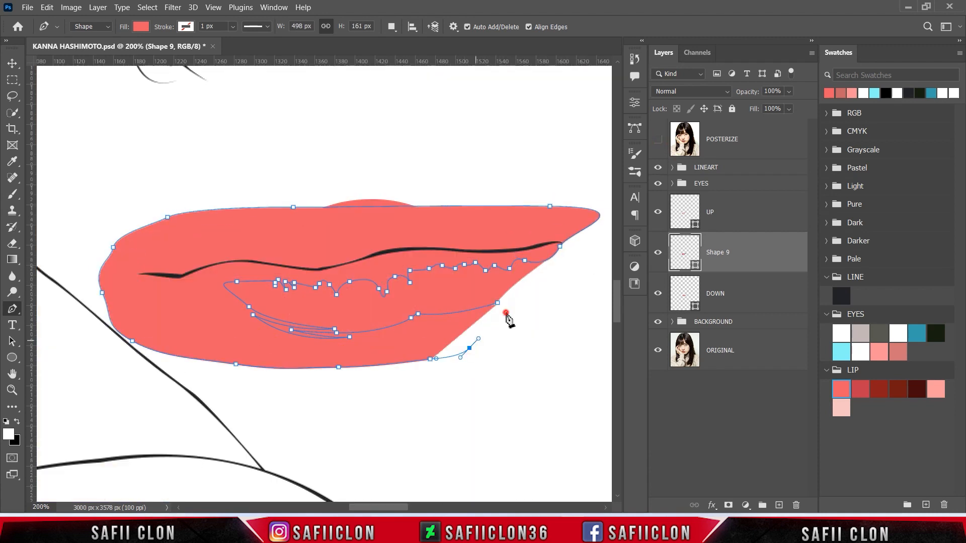
left_click(497, 303)
left_click(506, 313)
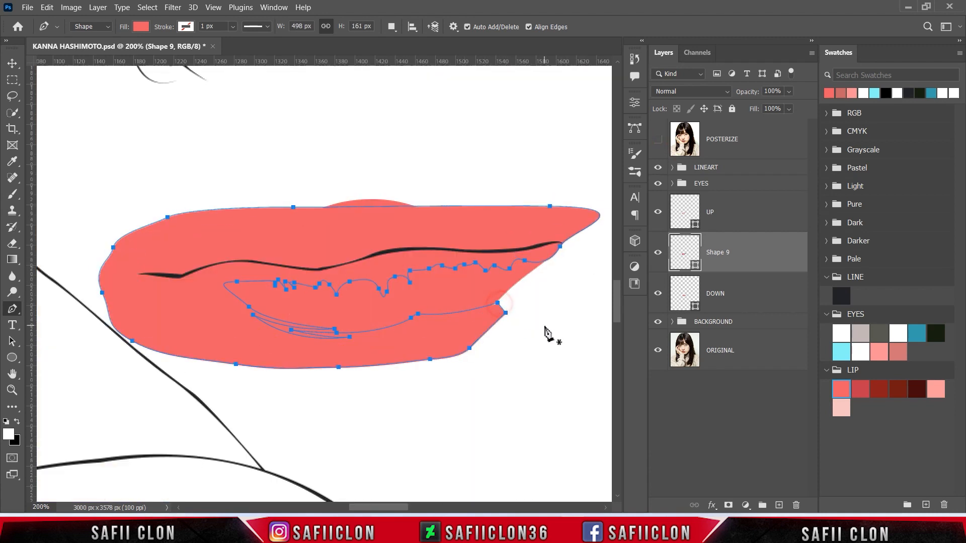
Step: Recolour the shading shape with the second LIP swatch (#c33a4e) and clip it to the DOWN layer
double_click(697, 267)
left_click(860, 389)
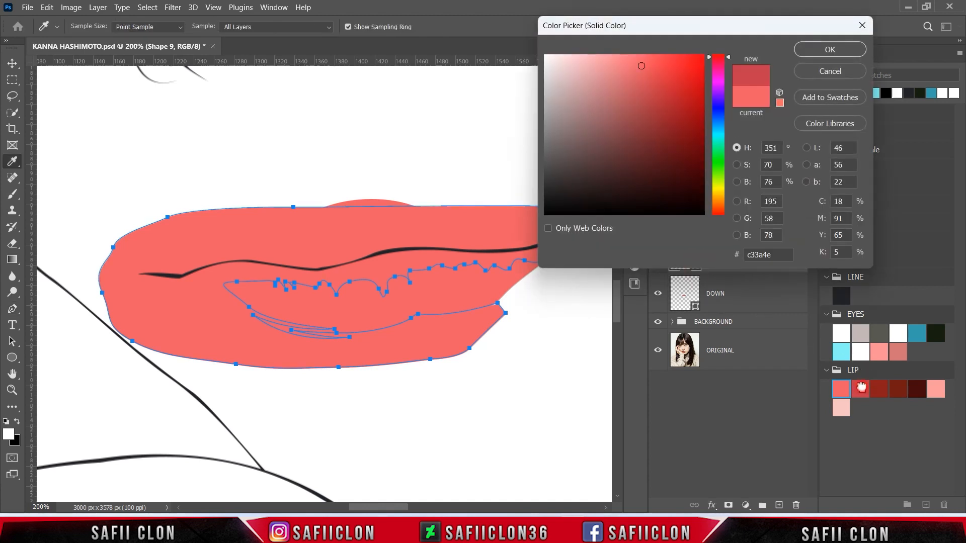
left_click(810, 49)
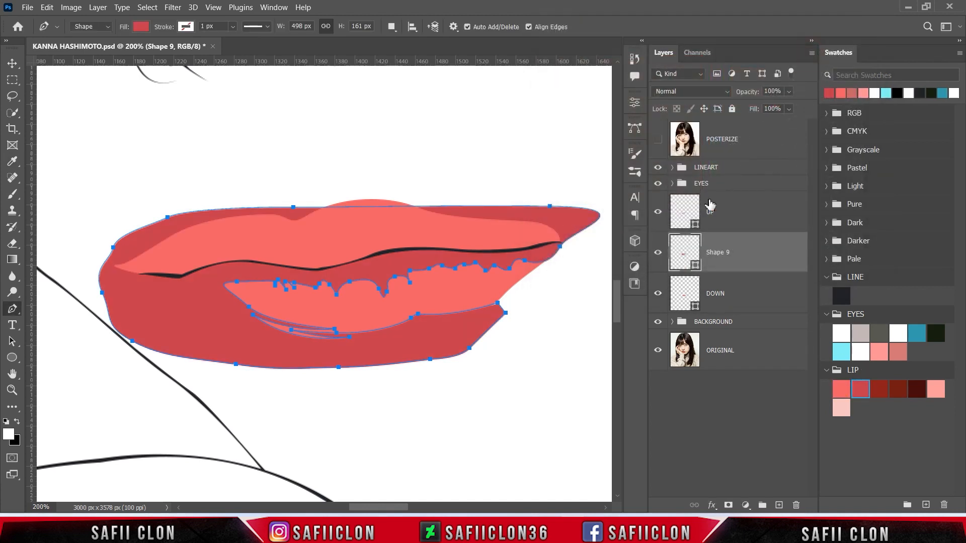
right_click(742, 251)
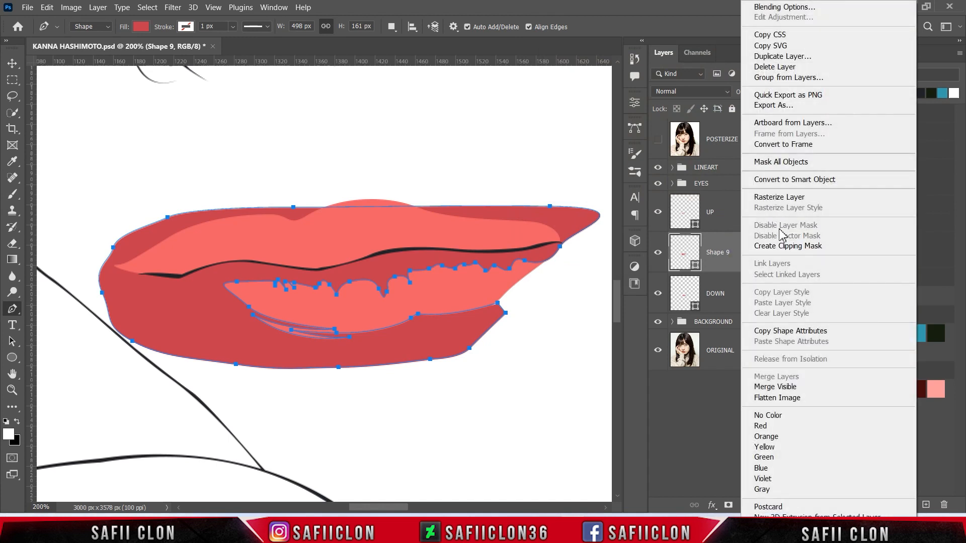
left_click(765, 246)
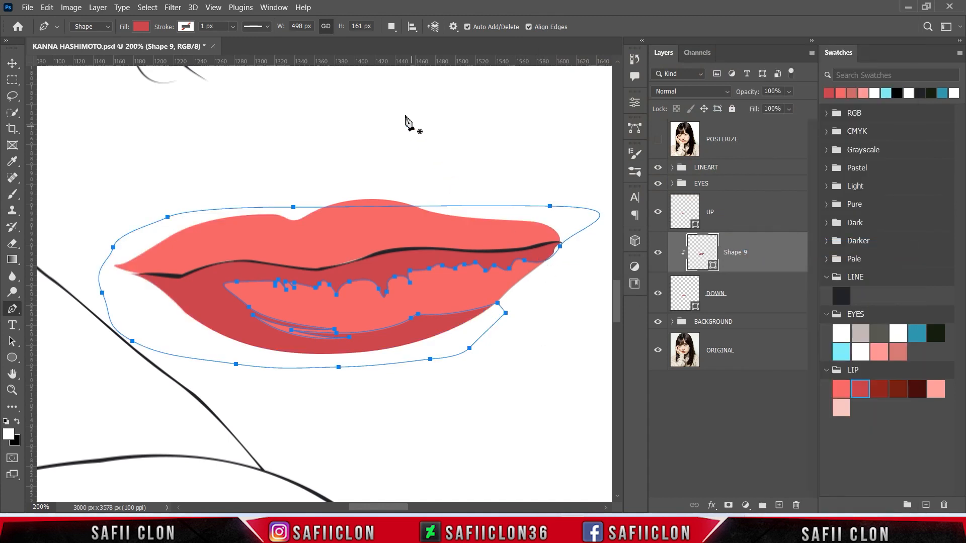
Step: Start a new-layer Pen shape over the posterized photo, tracing the darker shadow's inner edge leftward along the lower lip with a pointed streak
left_click(392, 27)
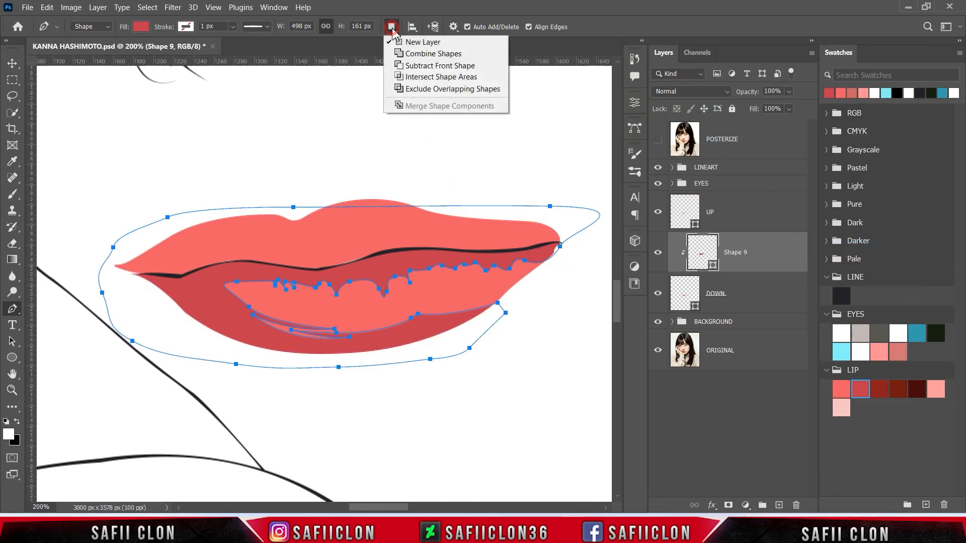
left_click(417, 43)
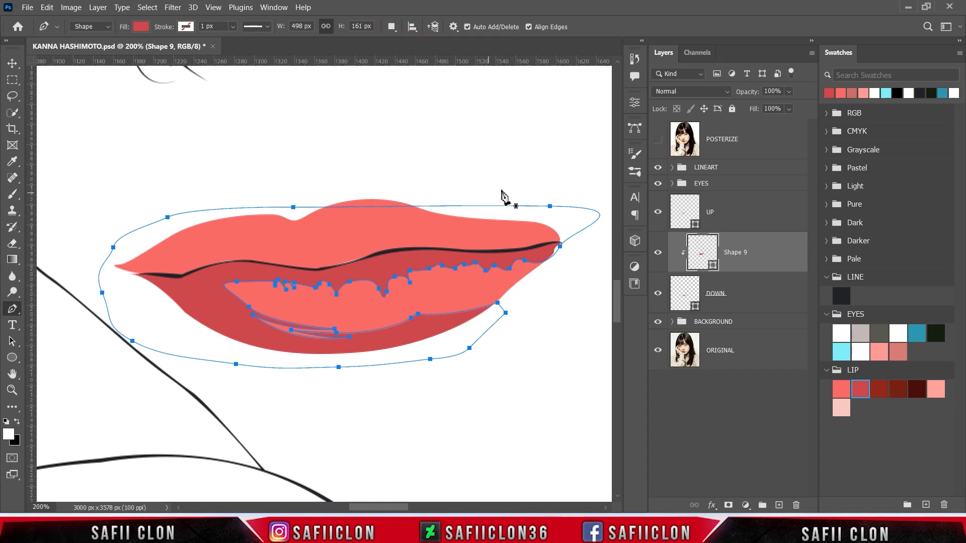
left_click(658, 140)
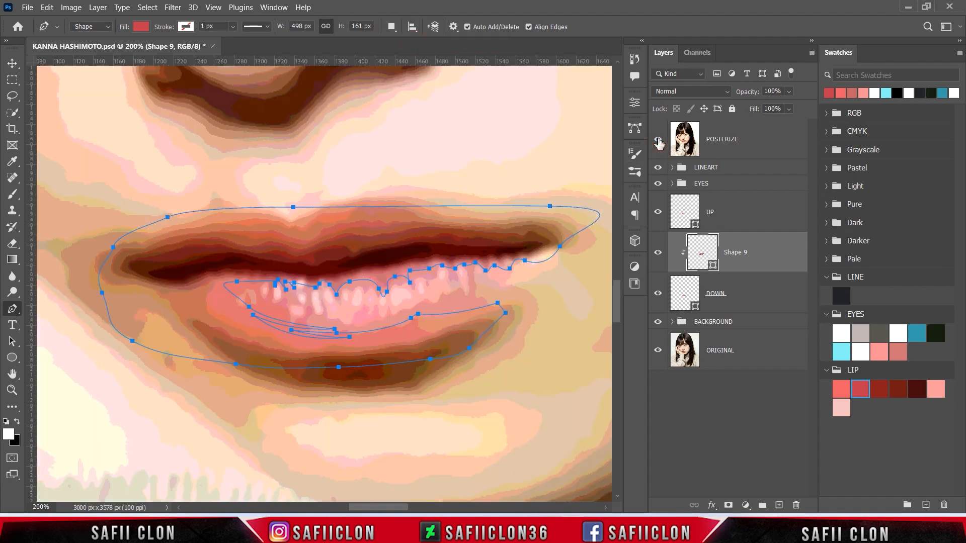
left_click(475, 318)
left_click_drag(433, 325, 385, 334)
left_click(657, 140)
left_click(658, 140)
left_click_drag(295, 340, 222, 323)
left_click(658, 139)
left_click_drag(296, 341, 325, 350)
left_click(299, 343, "alt")
left_click_drag(210, 317, 213, 310)
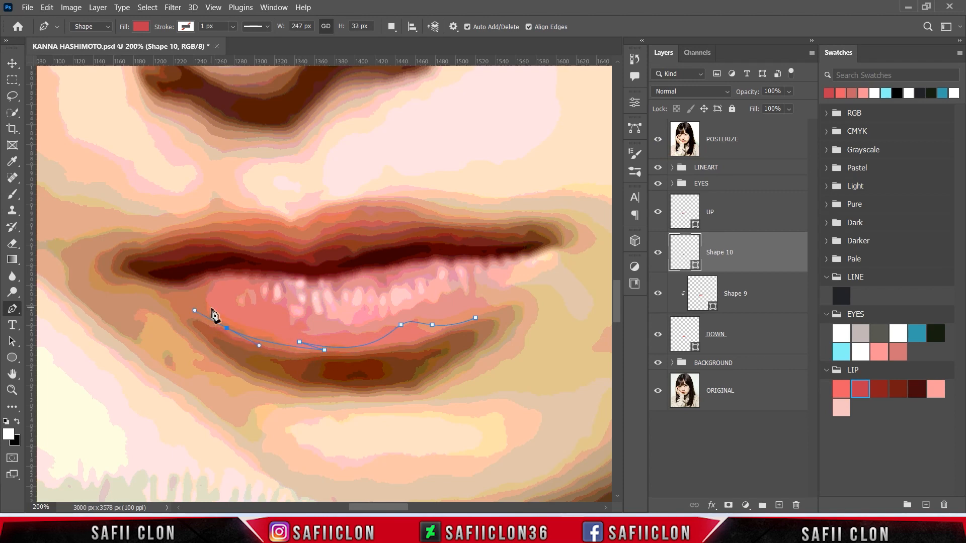
Step: Trace the darker shadow's inner edge up around the lower lip's left side, adding a narrow streak and a small notch
left_click(657, 139)
left_click(657, 140)
left_click(658, 140)
left_click(657, 140)
left_click(213, 297)
left_click(231, 335)
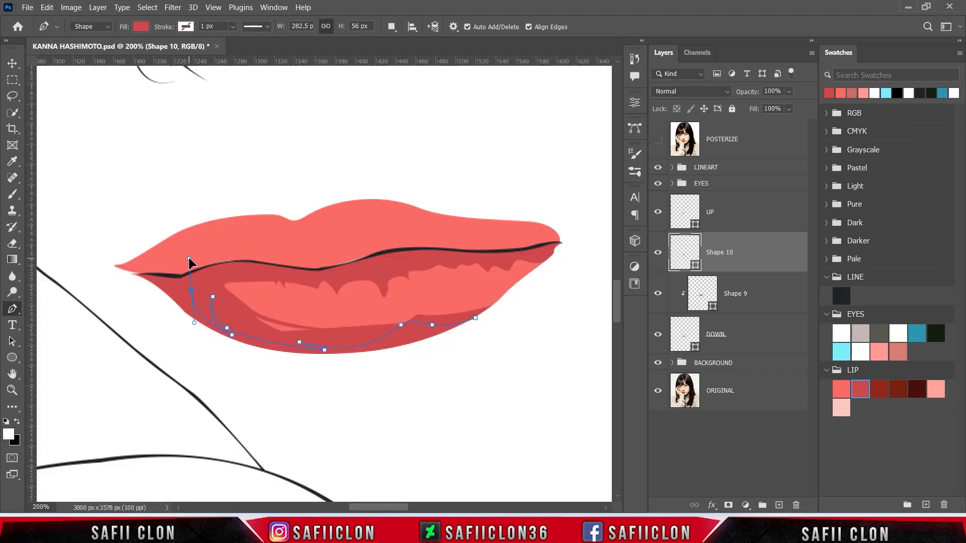
left_click_drag(189, 259, 257, 276)
left_click(191, 291, "alt")
left_click(202, 290)
left_click(658, 139)
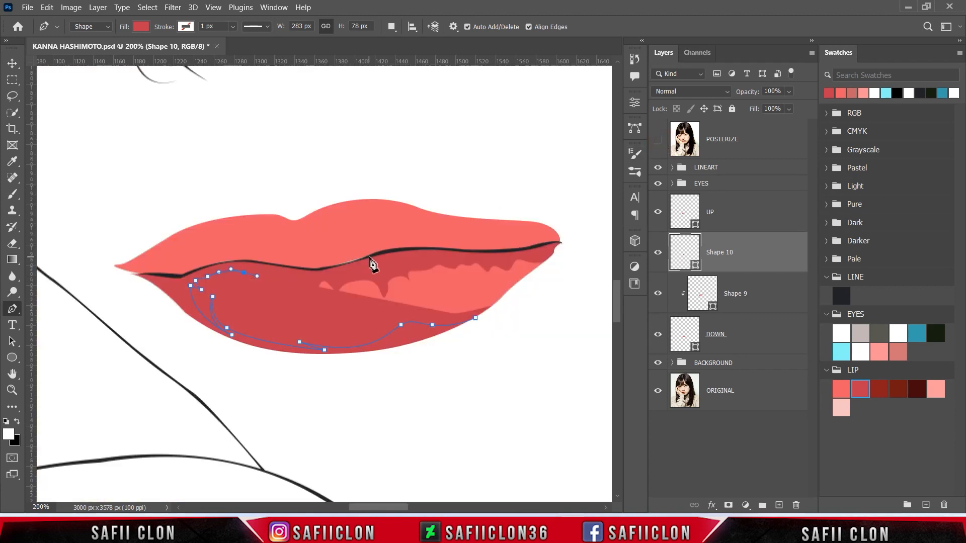
Step: Lower the shadow shape's Fill to 15% and trace its edge below the mouth line to the right corner
left_click_drag(789, 109, 753, 126)
left_click_drag(273, 276, 298, 280)
mouse_move(312, 279)
left_mouse_down()
mouse_move(439, 257)
mouse_move(532, 263)
mouse_move(565, 223)
mouse_move(564, 234)
left_mouse_up()
left_click(659, 139)
left_click(658, 139)
left_click(659, 139)
left_click(658, 139)
Step: Close the shadow shape across the upper lip and around below the lower lip, making it about 461 × 169 px
left_click(504, 225)
left_click(284, 233)
left_click(162, 250)
left_click(111, 298)
left_click(198, 383)
left_click(317, 393)
left_click(491, 323)
left_click(475, 318)
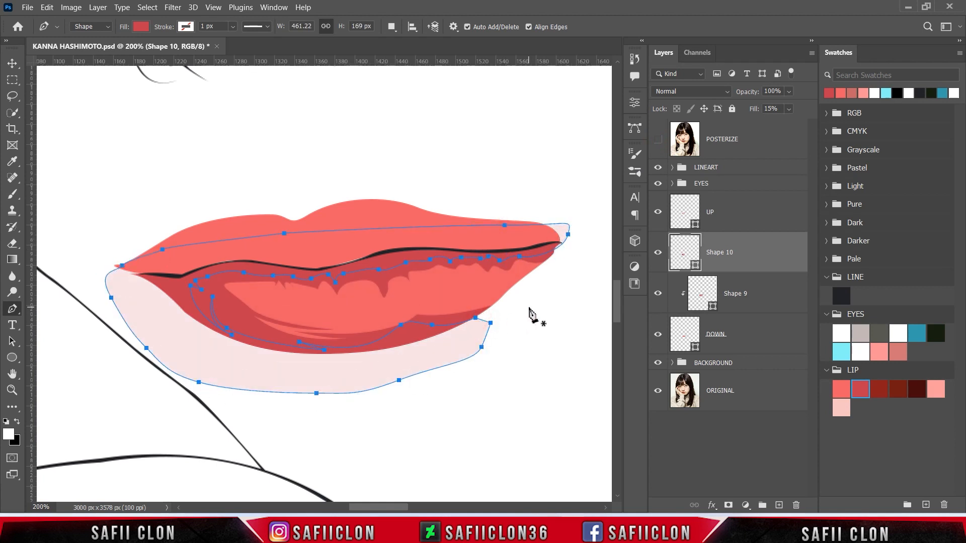
Step: Set the shadow shape's Fill to 100%
left_click(789, 109)
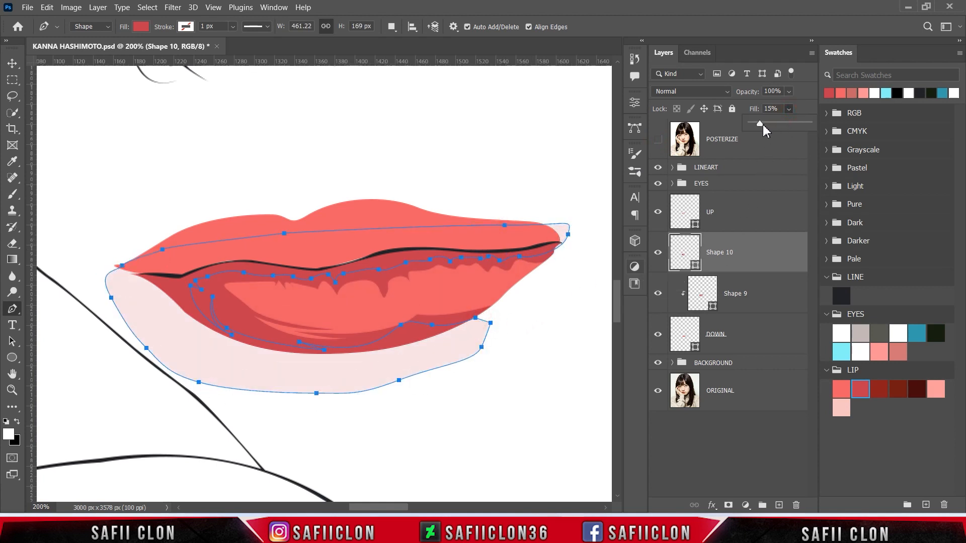
left_click_drag(811, 130, 813, 130)
left_click(791, 115)
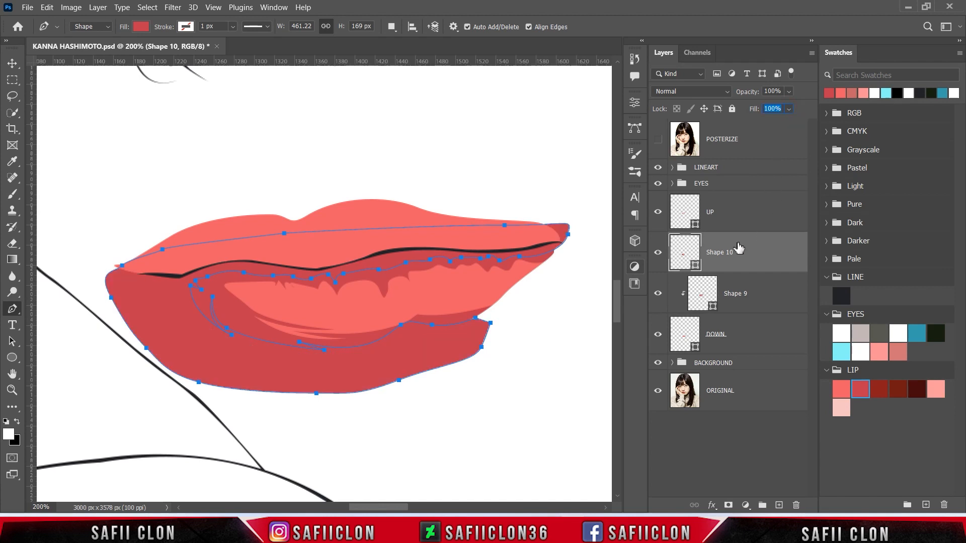
Step: Recolour the shadow shape with the third LIP swatch (#8c1c1a) and clip it to the DOWN layer
double_click(695, 266)
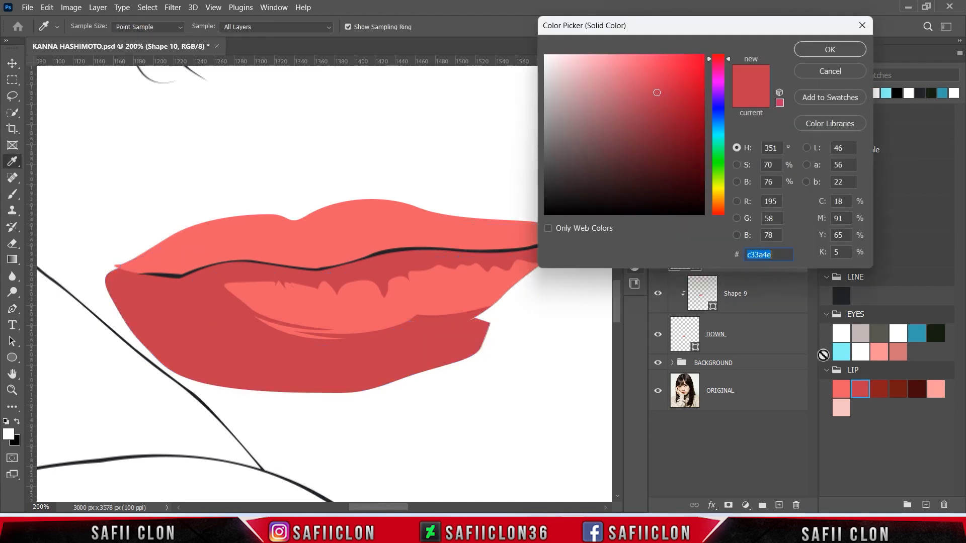
left_click(882, 390)
left_click(829, 49)
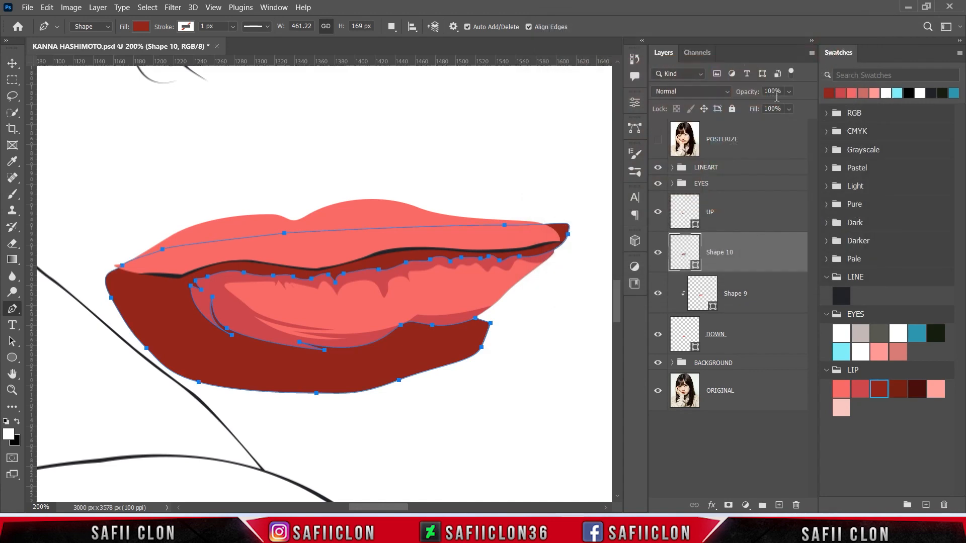
right_click(750, 249)
left_click(760, 249)
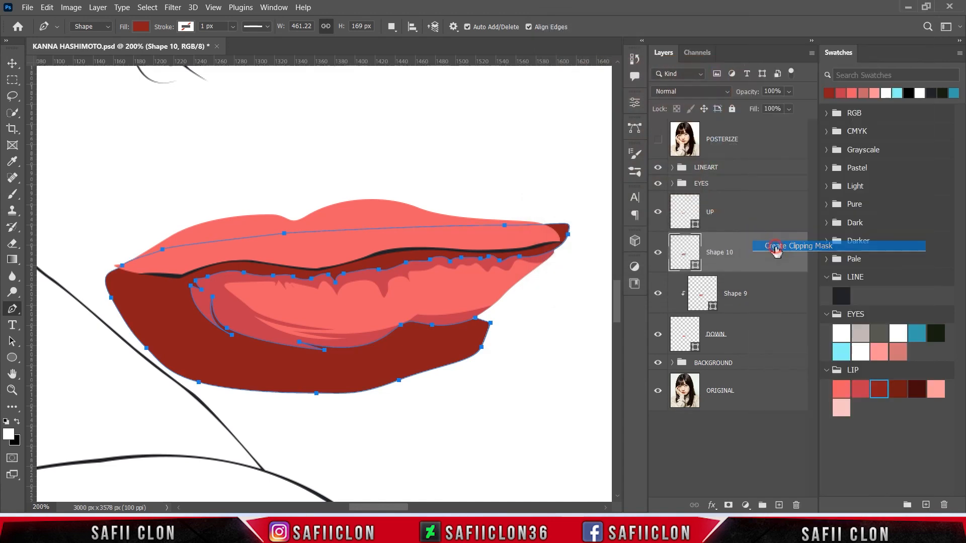
Step: Start a new-layer Pen shape for the deepest shadow, tracing its inner edge along the lower lip's bottom rim from left to right
left_click(393, 26)
left_click(423, 42)
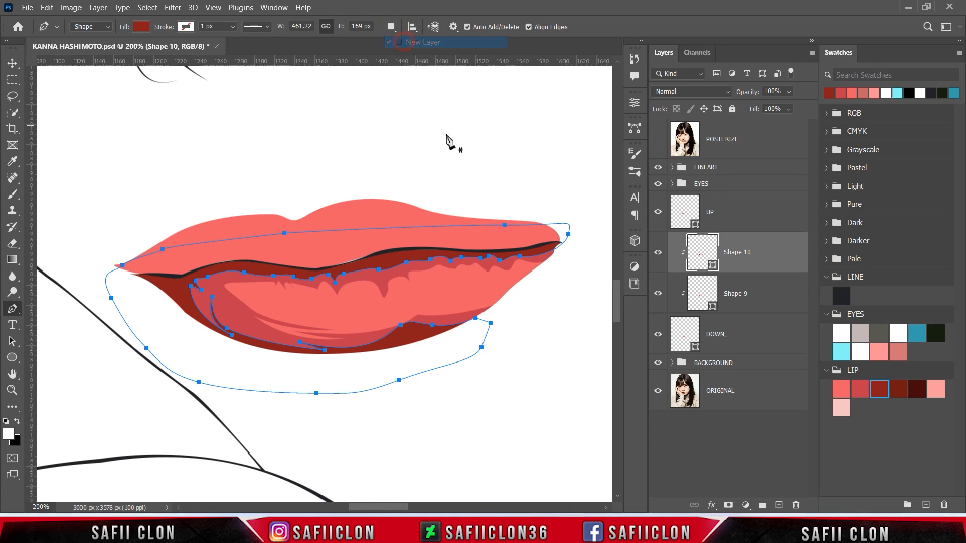
left_click(658, 144)
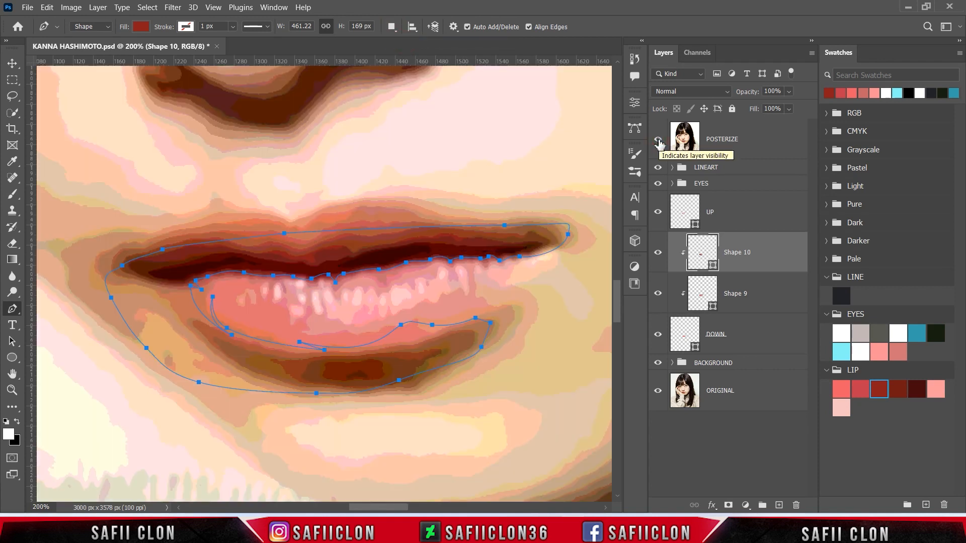
left_click(179, 319)
left_click_drag(202, 324, 211, 334)
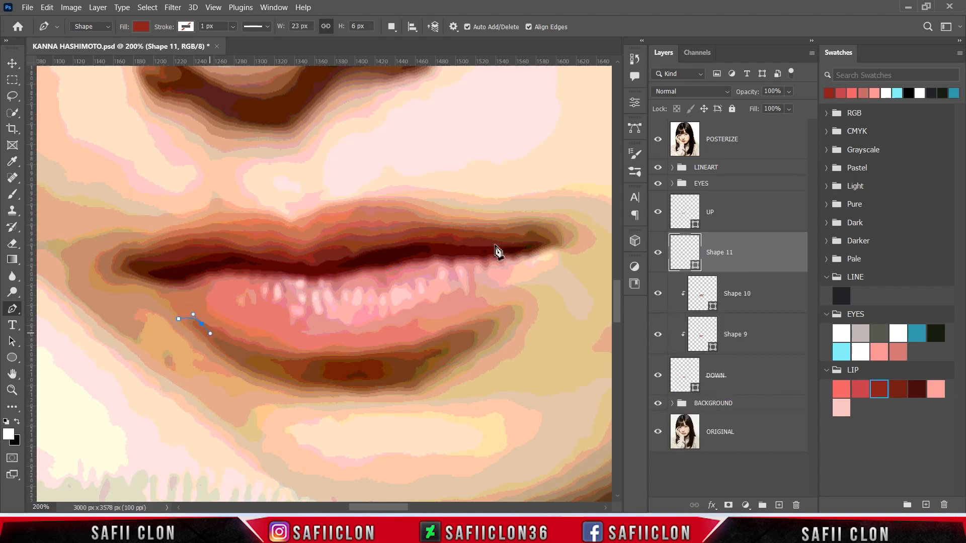
left_click(658, 140)
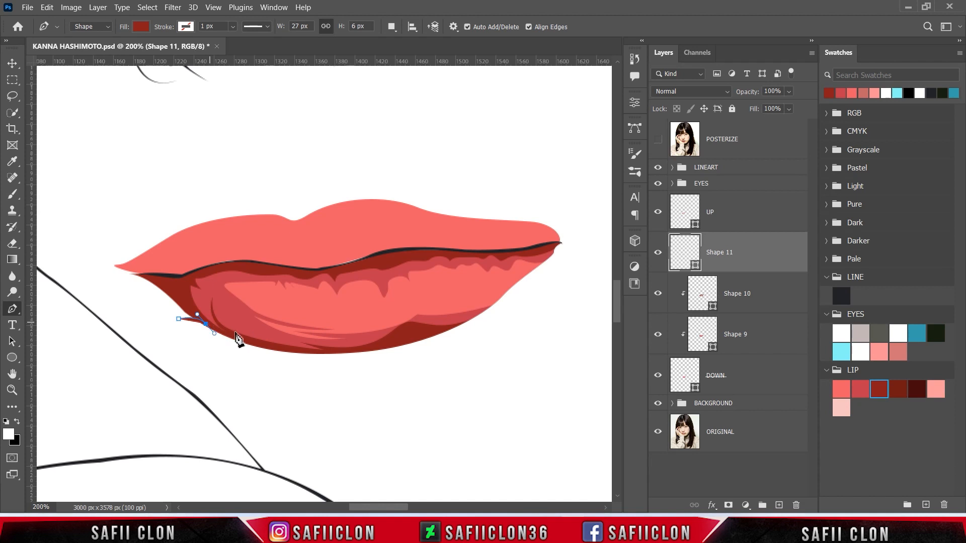
left_click_drag(369, 349, 404, 347)
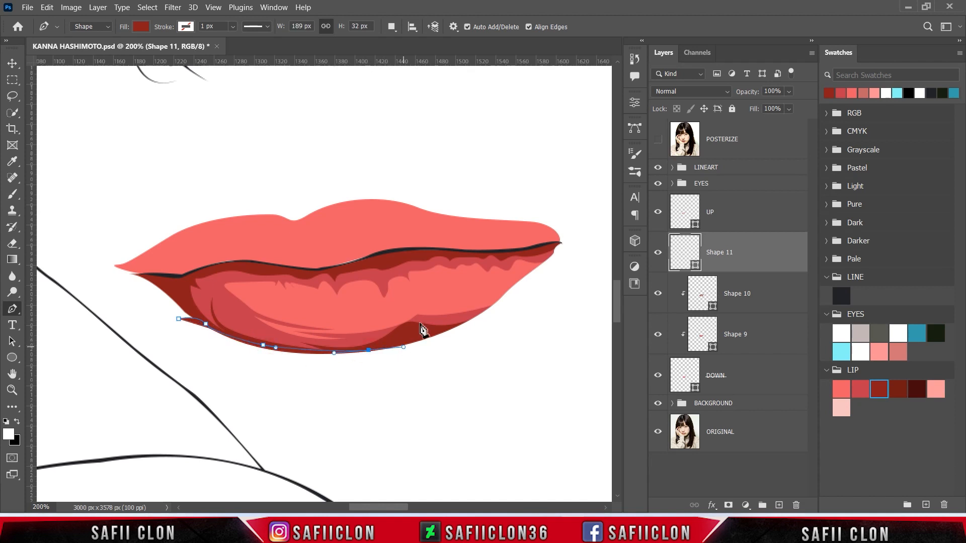
left_click(658, 140)
left_click(658, 140)
left_click(478, 318)
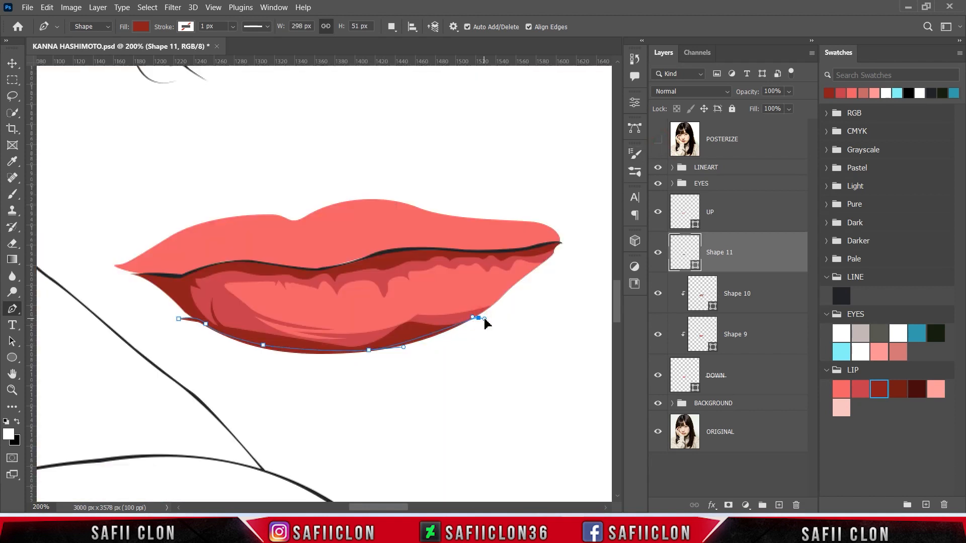
Step: Close the rim shadow shape below the lower lip, making it about 300 × 57 px
left_click(433, 366)
left_click(295, 372)
left_click(238, 362)
left_click(190, 345)
left_click(178, 319)
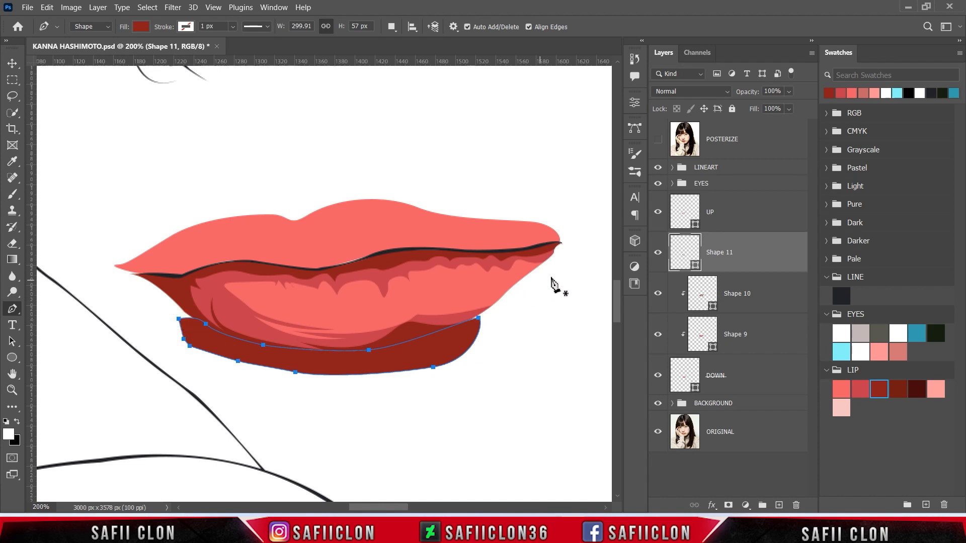
Step: Recolour the rim shadow shape with the fourth LIP swatch and clip it to the DOWN layer
double_click(695, 265)
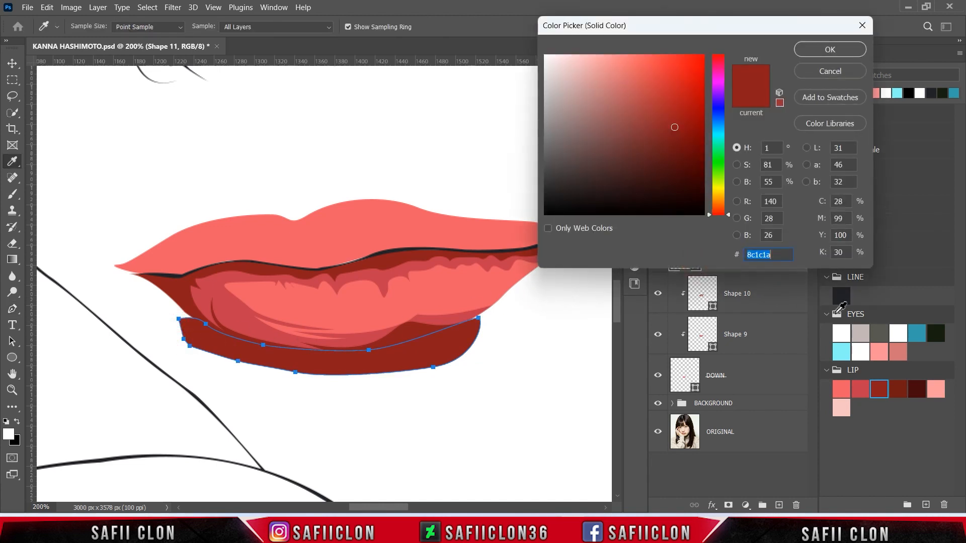
left_click(906, 393)
left_click(830, 50)
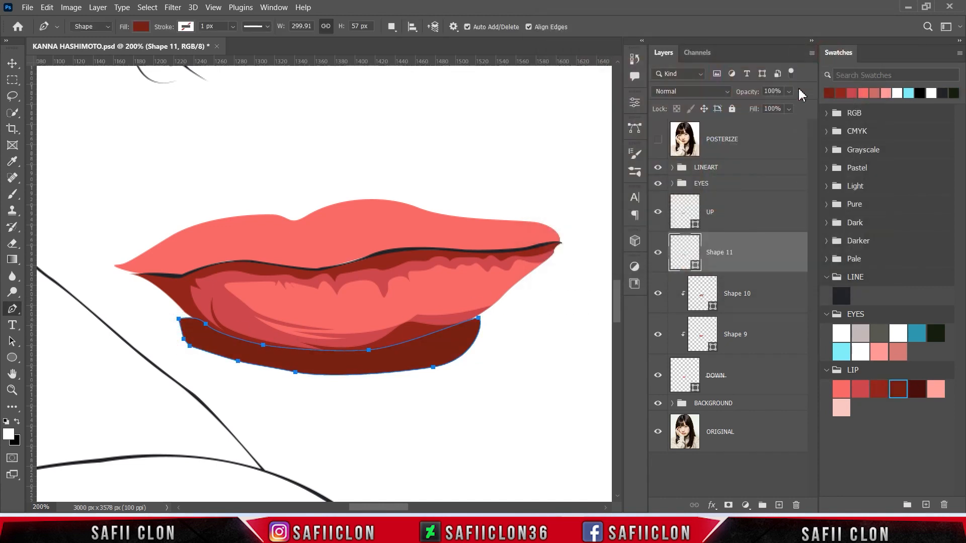
right_click(752, 257)
left_click(775, 249)
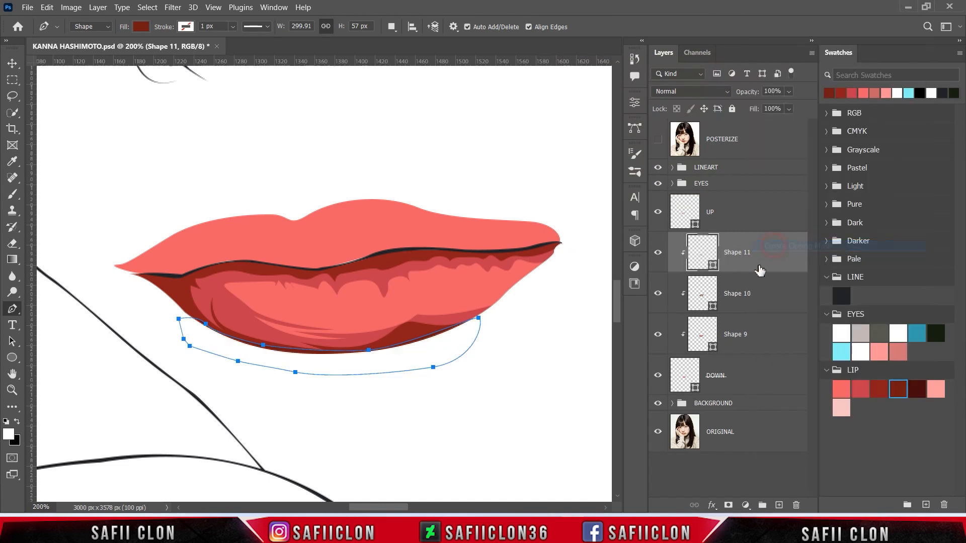
Step: Set the path operation to Combine Shapes and compare the lips with the photo by toggling the POSTERIZE layer
left_click(392, 26)
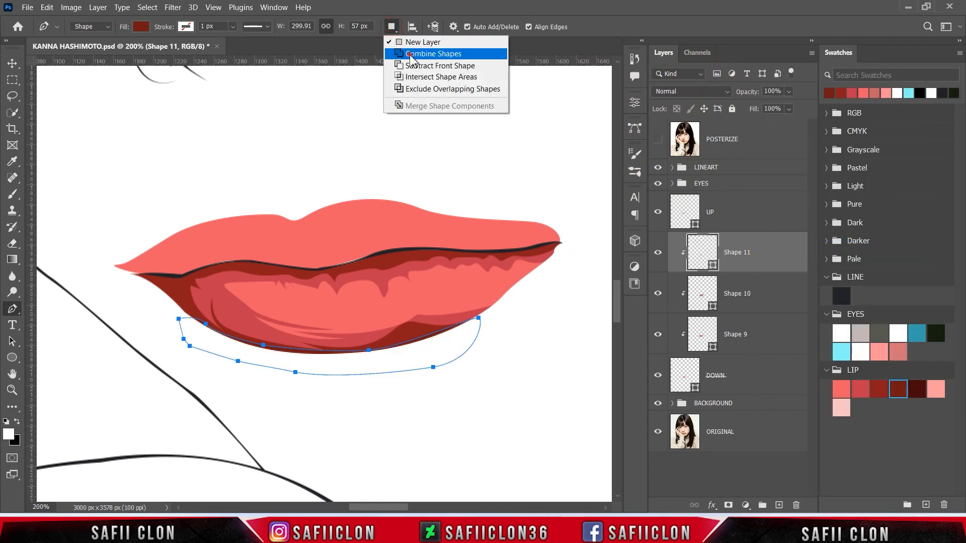
left_click(432, 54)
left_click(658, 141)
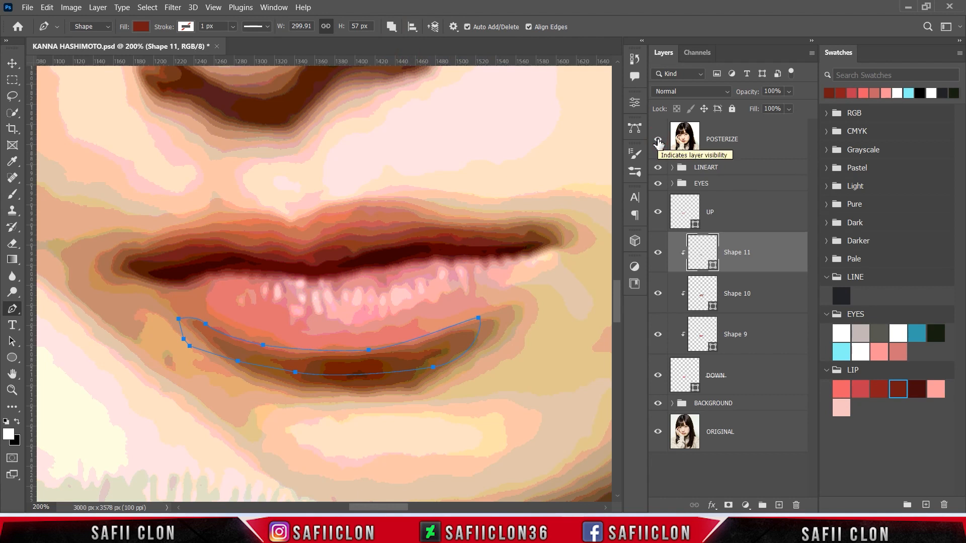
left_click(658, 141)
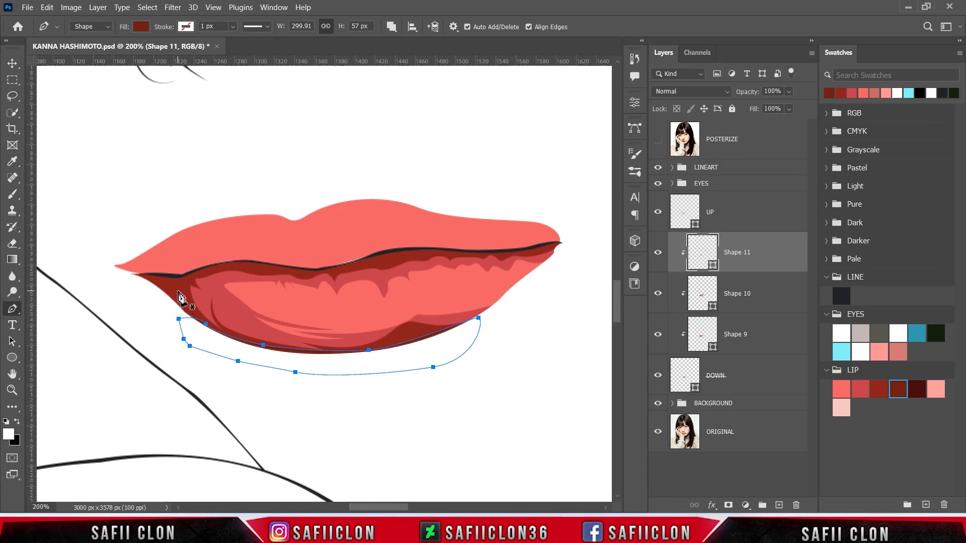
Step: Start a mouth-line shadow shape at the left mouth corner, running its outer edge across the upper lip to the right corner
left_click(169, 288)
left_click(182, 307)
left_click(158, 295)
left_click(127, 282)
left_click(137, 258)
left_click(302, 238)
left_click(464, 228)
left_click(552, 235)
left_click(558, 247)
Step: Trace the wavy lower edge of the mouth-line shadow from the right mouth corner back to the left
left_click(547, 249)
left_click(526, 253)
left_click(505, 254)
left_click(483, 254)
left_click(451, 256)
left_click(435, 252)
left_click(414, 259)
left_click(363, 267)
left_click(332, 277)
left_click(327, 271)
left_click(309, 273)
left_click(295, 272)
left_click(273, 270)
left_click_drag(234, 265, 175, 282)
Step: Close the mouth-line shadow at the left corner, about 457 px wide, using the POSTERIZE layer as reference and hiding it again
left_click(658, 139)
left_click(658, 138)
left_click(192, 274)
left_click_drag(148, 277, 140, 273)
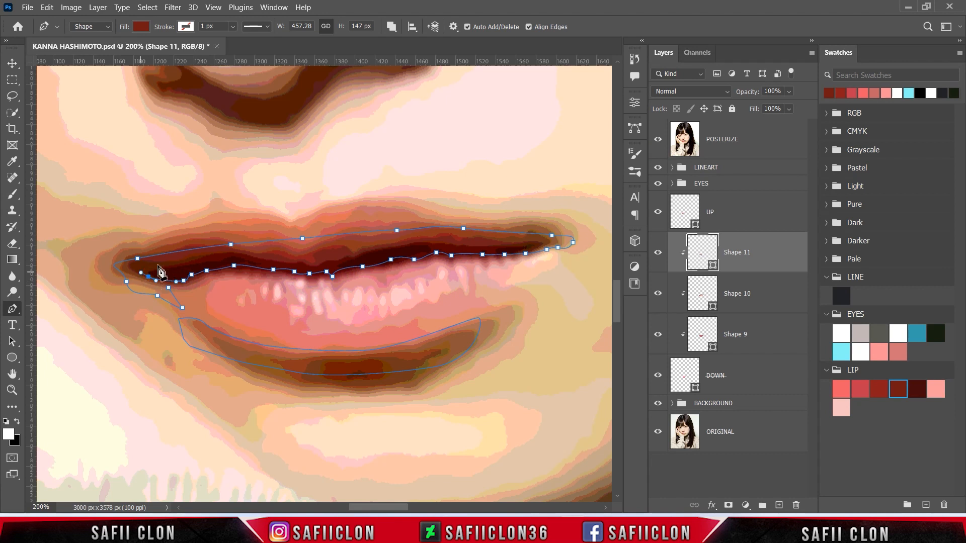
left_click(659, 139)
left_click(167, 287)
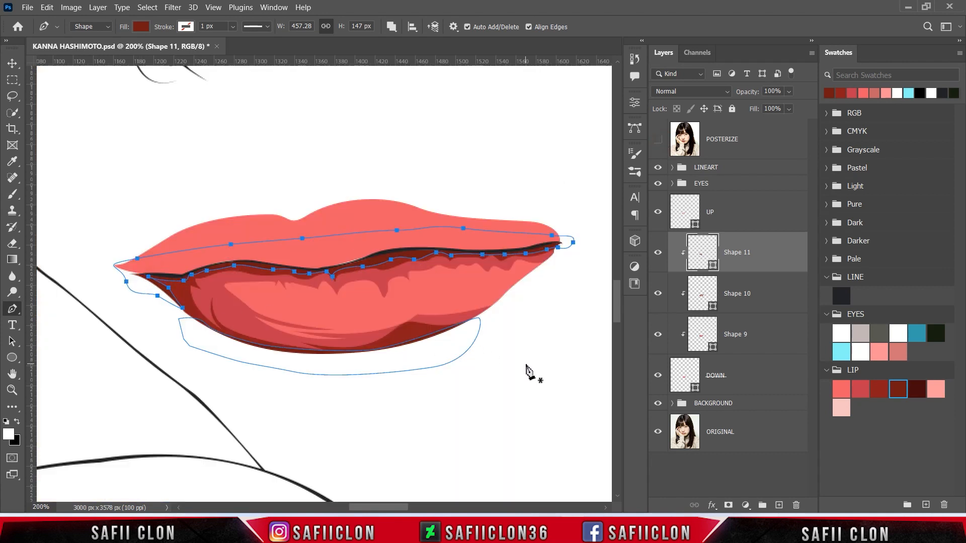
key("Return")
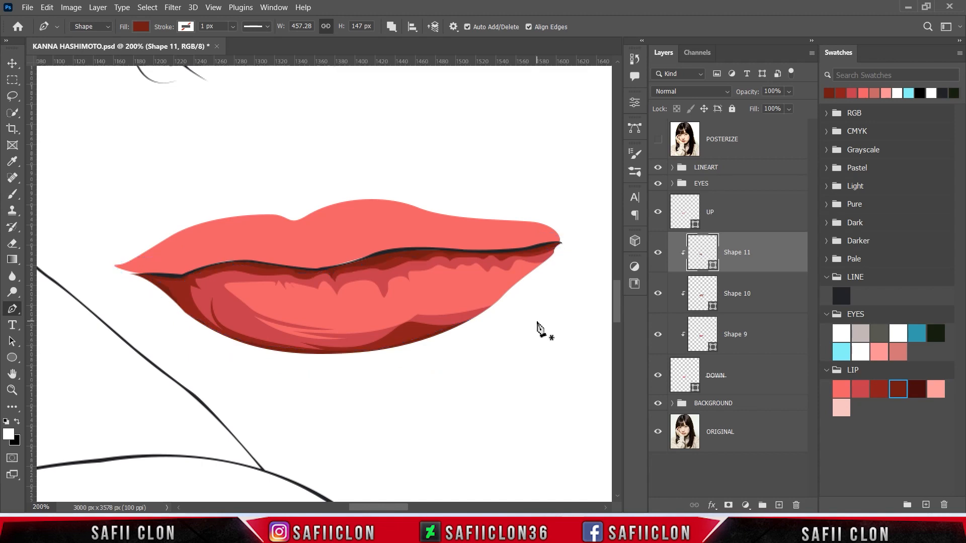
Step: Examine the shaded lower lip within the whole portrait and close up
key("ctrl+minus")
key("ctrl+minus")
key("ctrl+minus")
key("ctrl+minus")
key("ctrl+minus")
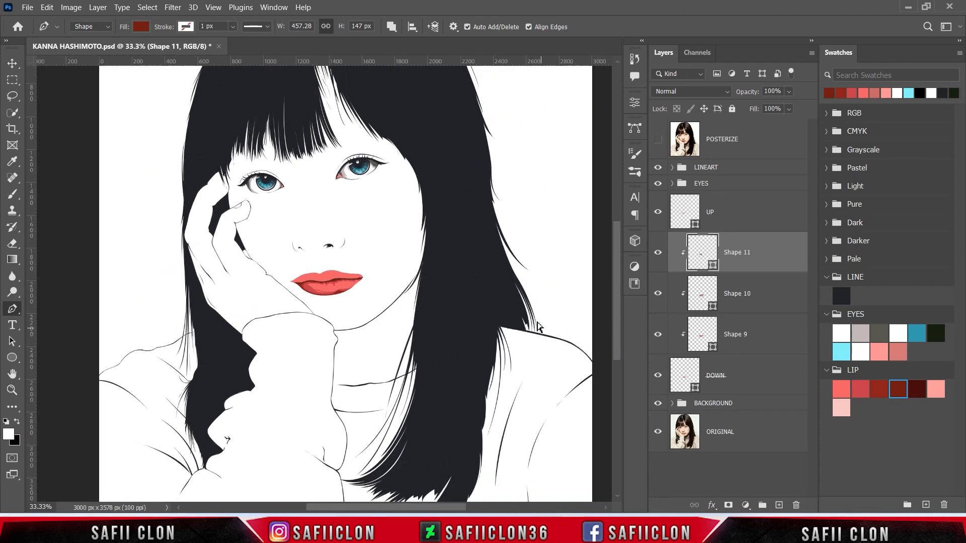
key("ctrl+plus")
key("ctrl+plus")
key("ctrl+plus")
key("ctrl+plus")
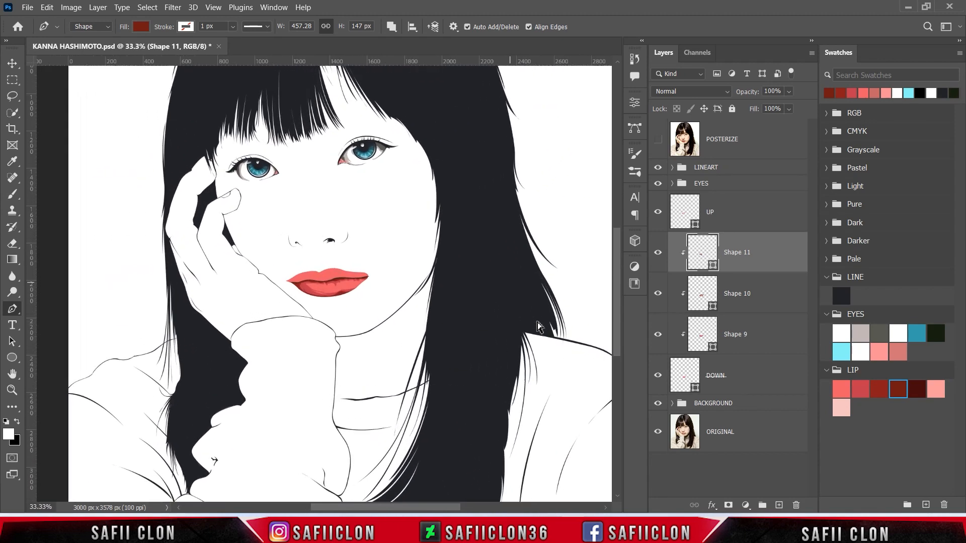
key("Return")
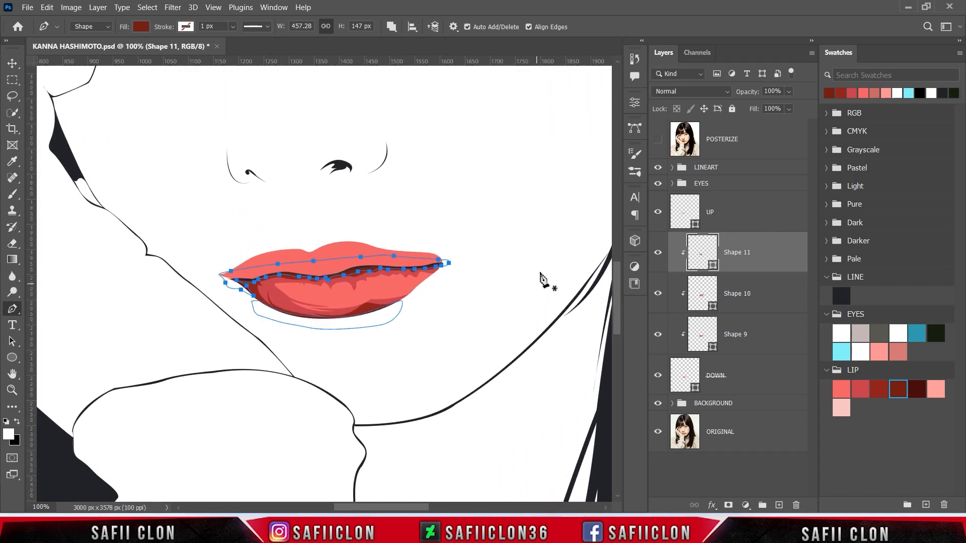
Step: Draw a small new-layer Pen shape, about 14 × 28 px, over a highlight streak on the lower lip's right part, using POSTERIZE as guide
left_click(658, 141)
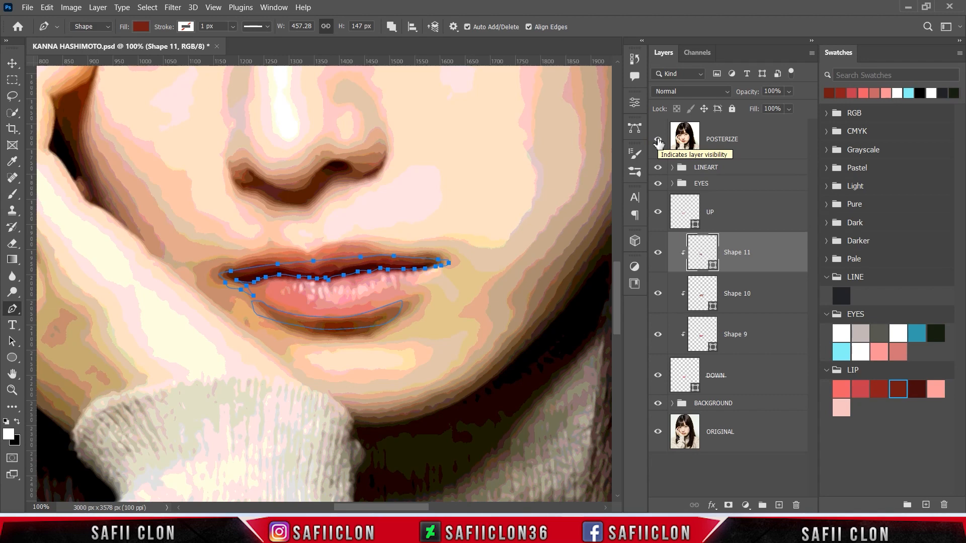
left_click(392, 27)
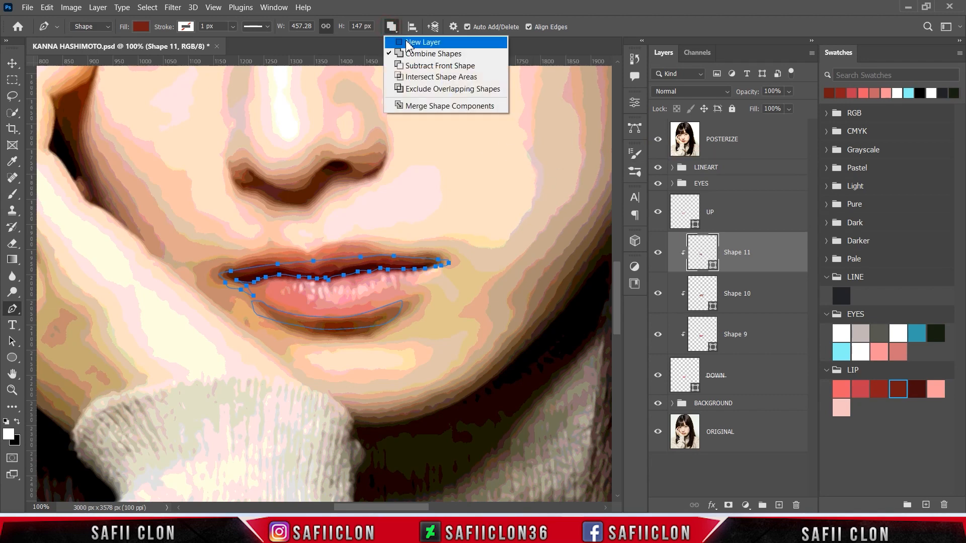
left_click(410, 43)
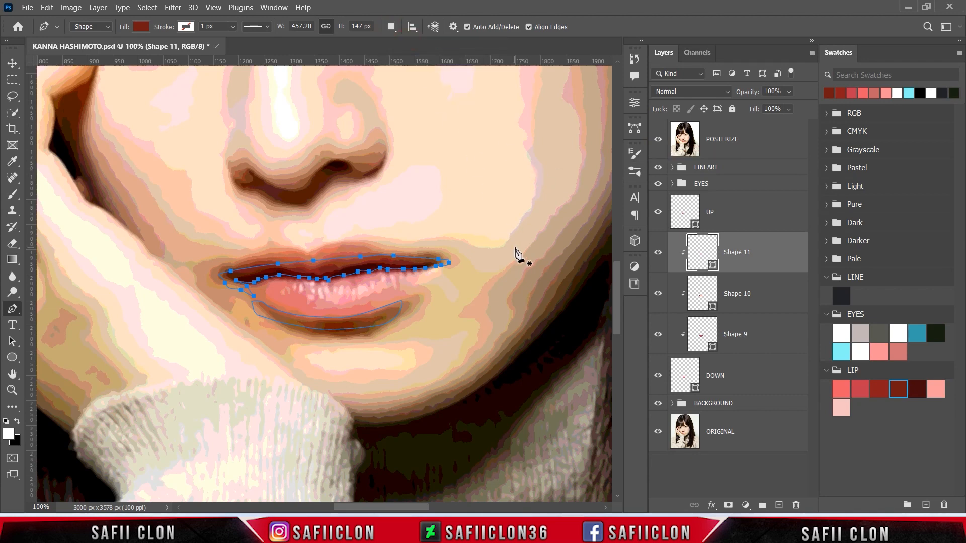
key("ctrl+plus")
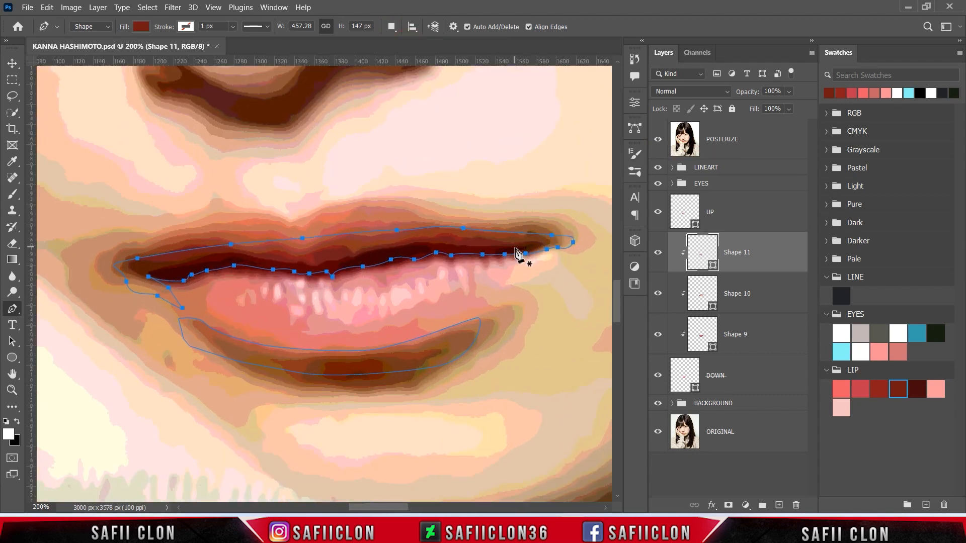
key("Return")
left_click(467, 267)
left_click_drag(468, 291, 464, 292)
left_click(461, 280)
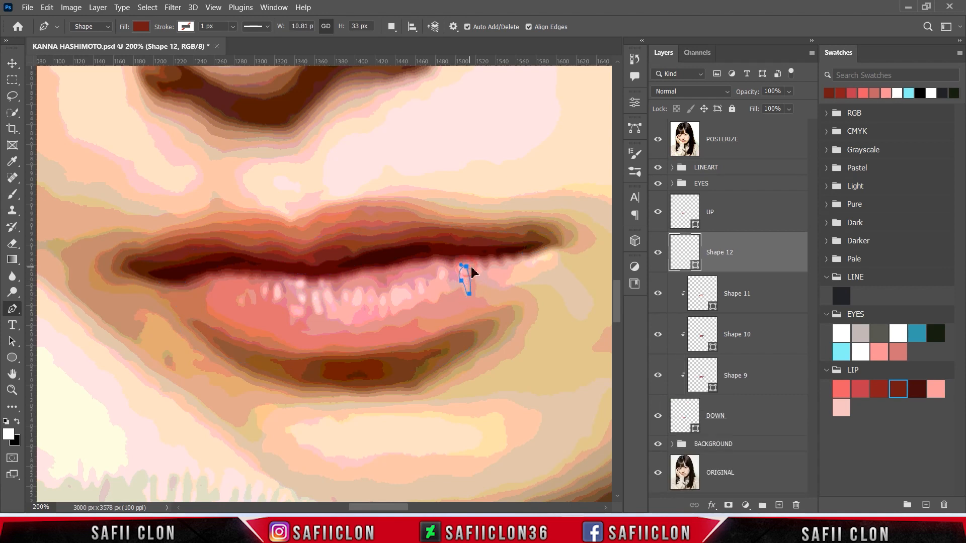
left_click_drag(481, 275, 509, 312)
left_click(656, 140)
Step: Recolour the small highlight with the sixth LIP swatch (f99b9c) and set the path operation to Combine Shapes
left_click(391, 26)
left_click(443, 52)
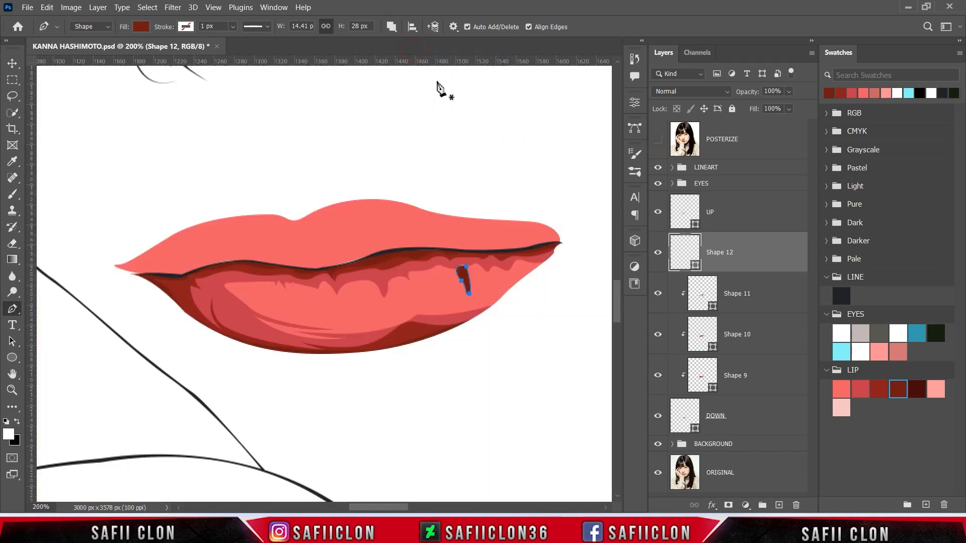
double_click(695, 265)
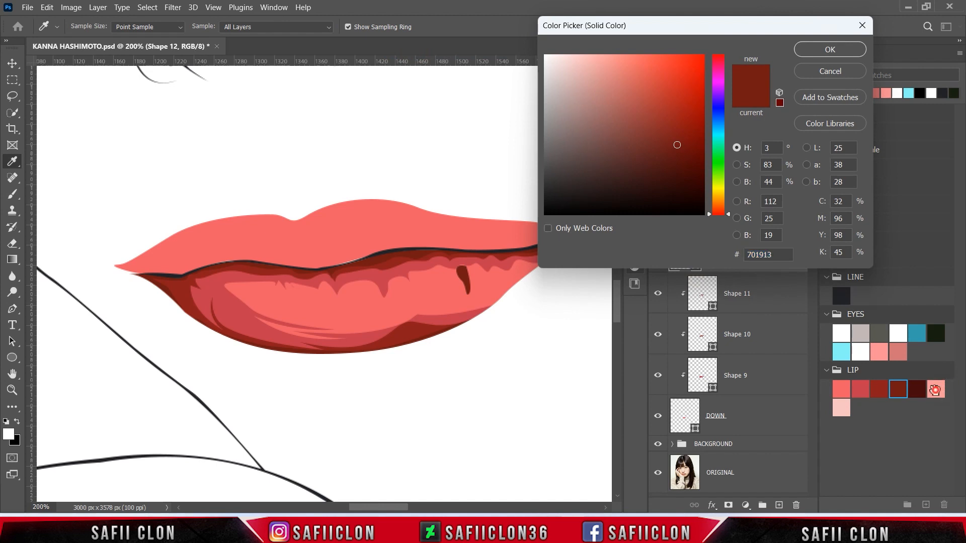
left_click(937, 388)
left_click(811, 50)
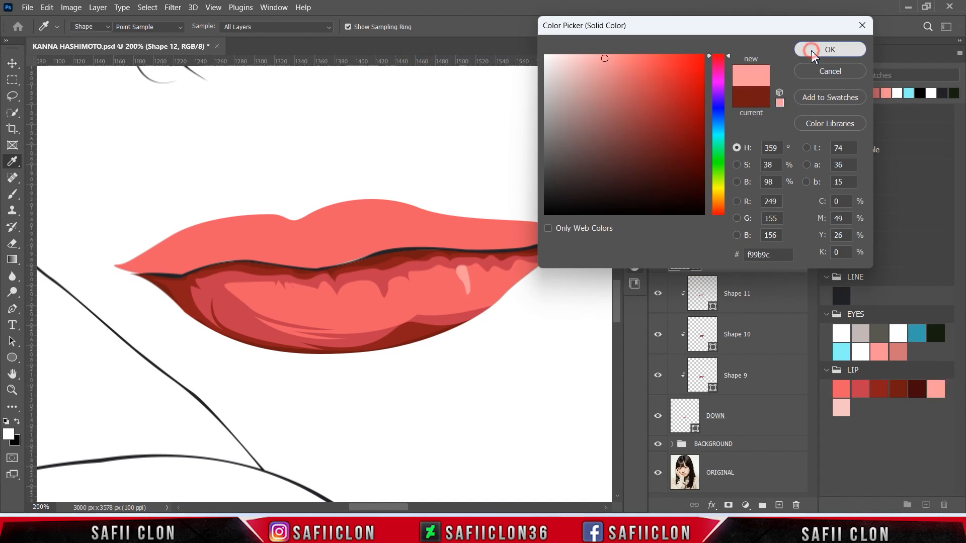
left_click(393, 31)
left_click(427, 52)
left_click(658, 141)
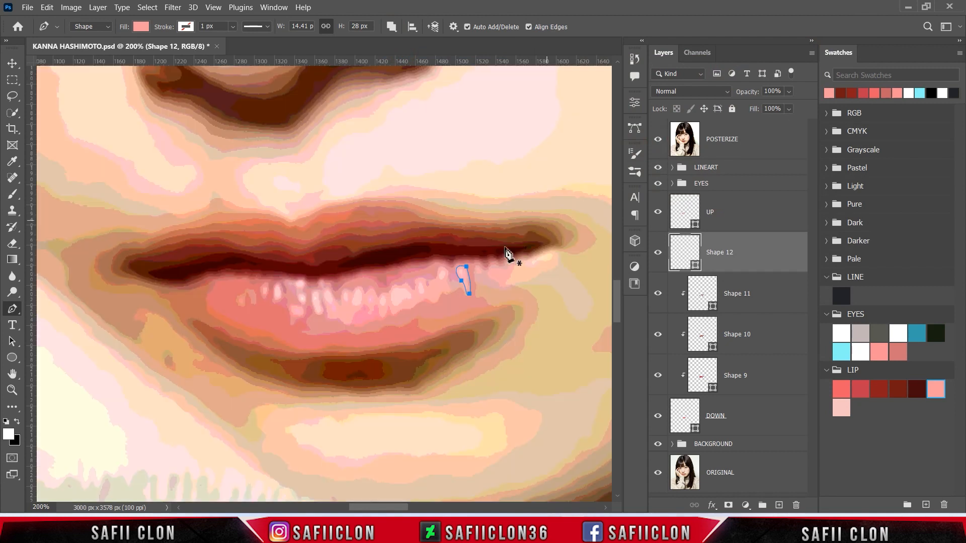
Step: Start the central lower-lip highlight beside the small streak, tracing its jagged lower edge leftward to the lip's middle
left_click(448, 272)
left_click(451, 280)
left_click(461, 283)
left_click(448, 294)
left_click(439, 299)
left_click(425, 300)
left_click(406, 310)
left_click(397, 309)
left_click(387, 307)
left_click(384, 323)
Step: Continue the central highlight's jagged lower edge from the lip's middle to its left end
left_click(379, 305)
left_click(370, 323)
left_click(366, 308)
left_click(354, 312)
left_click(340, 325)
left_click(332, 318)
left_click(323, 309)
left_click(322, 302)
left_click(310, 302)
left_click(301, 319)
left_click(288, 308)
left_click(283, 301)
Step: Trace the toothed upper edge of the central highlight from its left end to the lip's middle
left_click(286, 282)
left_click(296, 280)
left_click(294, 291)
left_click(303, 282)
left_click(304, 292)
left_click(316, 288)
left_click(322, 288)
left_click(327, 286)
left_click(338, 301)
left_click(342, 285)
left_click(352, 289)
Step: Finish the central highlight's upper edge from the lip's middle to its starting area near the small streak
left_click(362, 283)
left_click(371, 283)
left_click_drag(380, 285, 384, 294)
left_click(393, 288)
left_click(402, 291)
left_click(401, 278)
left_click(413, 287)
left_click(415, 275)
left_click(423, 272)
left_click(432, 272)
left_click(439, 264)
Step: Add narrow vertical highlight streaks to the left of the central highlight on the lower lip
left_click(274, 284)
left_click(271, 301)
left_click_drag(275, 304, 279, 281)
left_click(274, 285)
left_click(282, 293, "ctrl")
left_click(269, 285)
left_click(266, 306)
left_click(262, 288)
left_click(265, 283)
left_click(257, 306)
left_click(254, 289)
left_click(249, 307)
Step: Start the right-side lower-lip highlight, tracing its inner edge downward and its outer side beyond the lip up to the mouth corner
left_click(475, 265)
left_click(477, 283)
left_click(481, 296)
left_click_drag(478, 310, 468, 320)
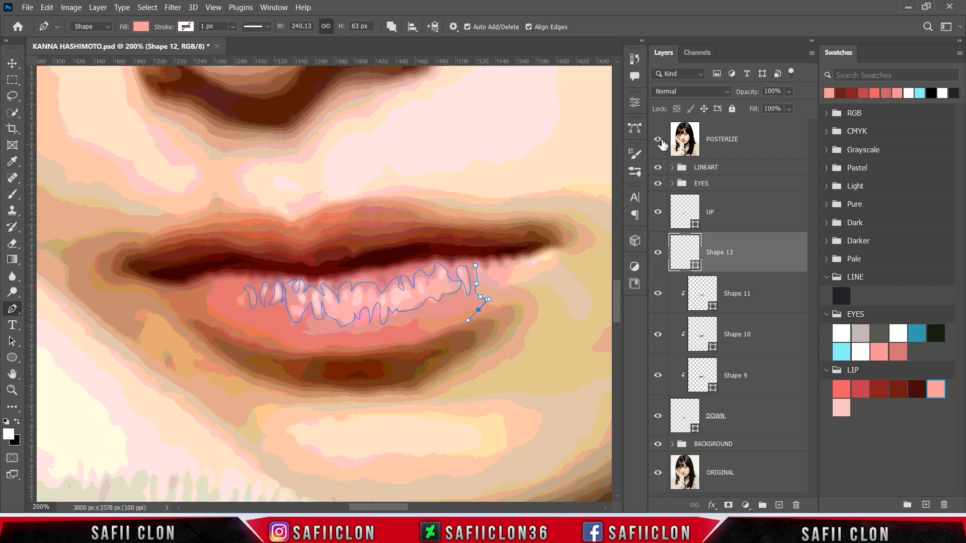
left_click(658, 139)
left_click(457, 336)
left_click(542, 276)
left_click(569, 241)
Step: Close the right-side highlight beneath the mouth line using POSTERIZE as guide, and clip the highlight layer to the DOWN shape
left_click(657, 138)
left_click(531, 253)
left_click(521, 262)
left_click_drag(491, 269, 492, 280)
left_click(475, 265)
left_click(657, 139)
right_click(753, 245)
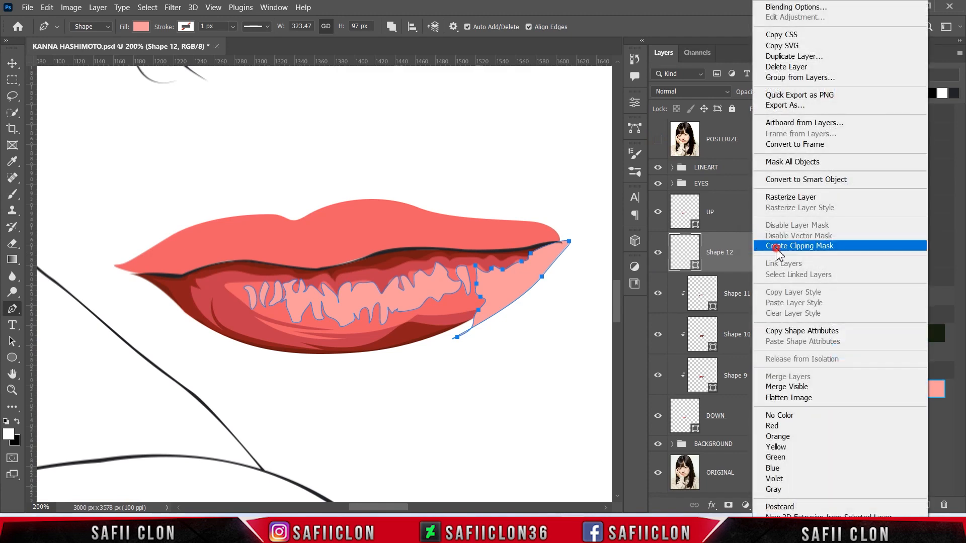
left_click(777, 246)
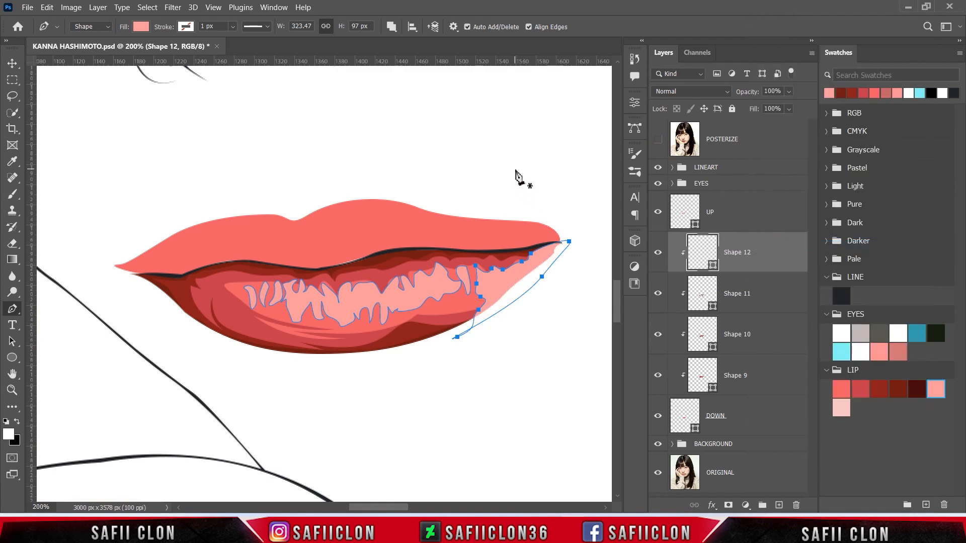
Step: Examine the highlighted lower lip against the rest of the portrait at different magnifications
key("Escape")
key("ctrl+minus")
key("ctrl+minus")
key("ctrl+minus")
key("ctrl+minus")
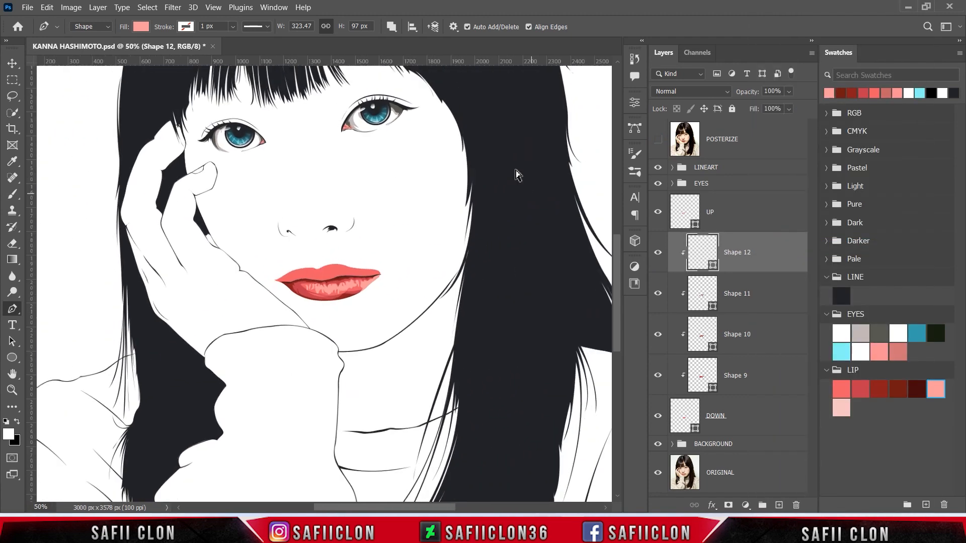
key("ctrl+plus")
key("ctrl+plus")
key("ctrl+plus")
key("ctrl+minus")
key("ctrl+minus")
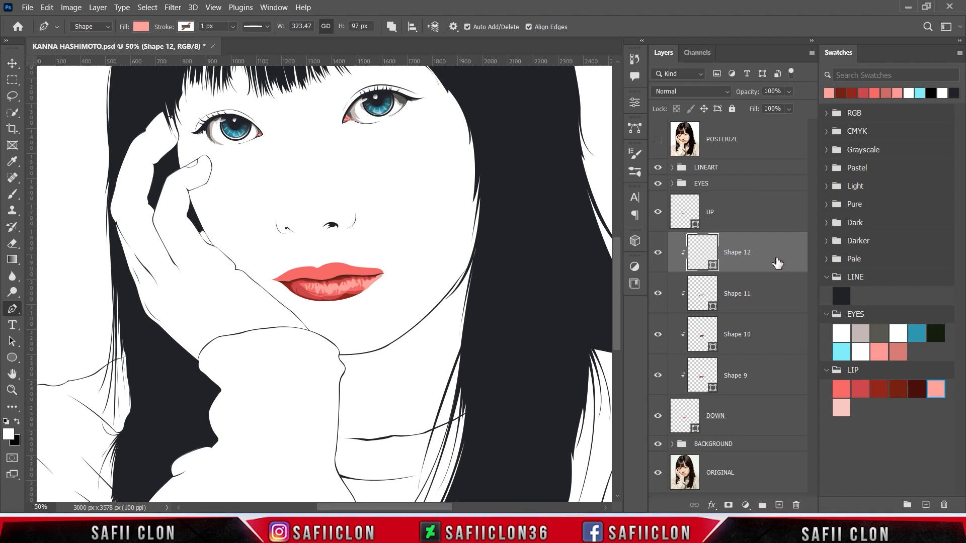
Step: Add a new layer above the lower-lip highlights and choose Pixelstains Lip Texture Brush 02 for the Brush tool
left_click(780, 506)
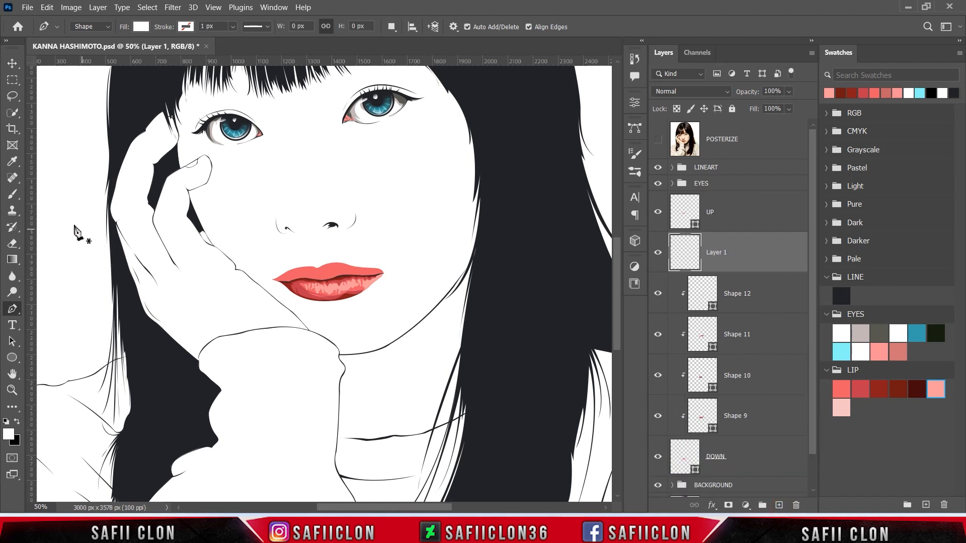
left_click(13, 195)
left_click(87, 27)
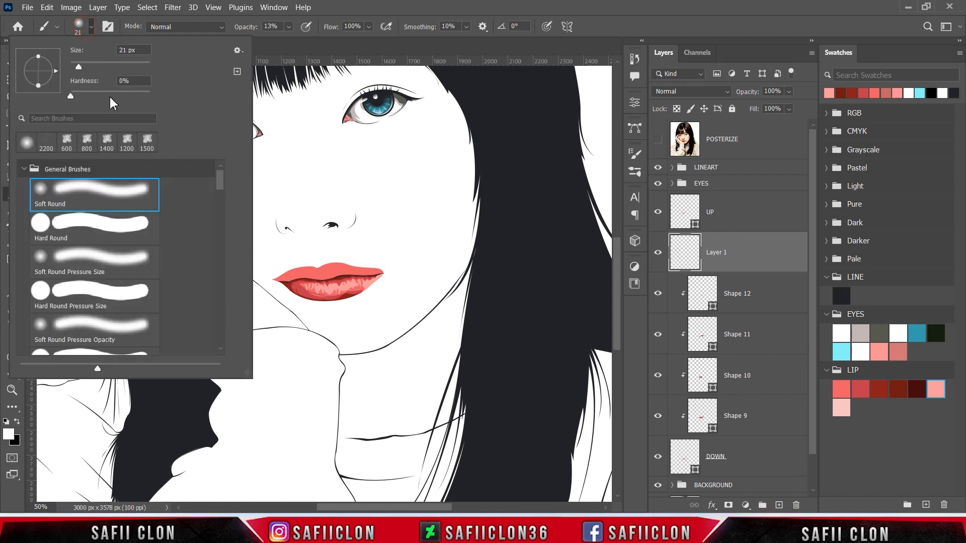
left_click_drag(220, 182, 222, 334)
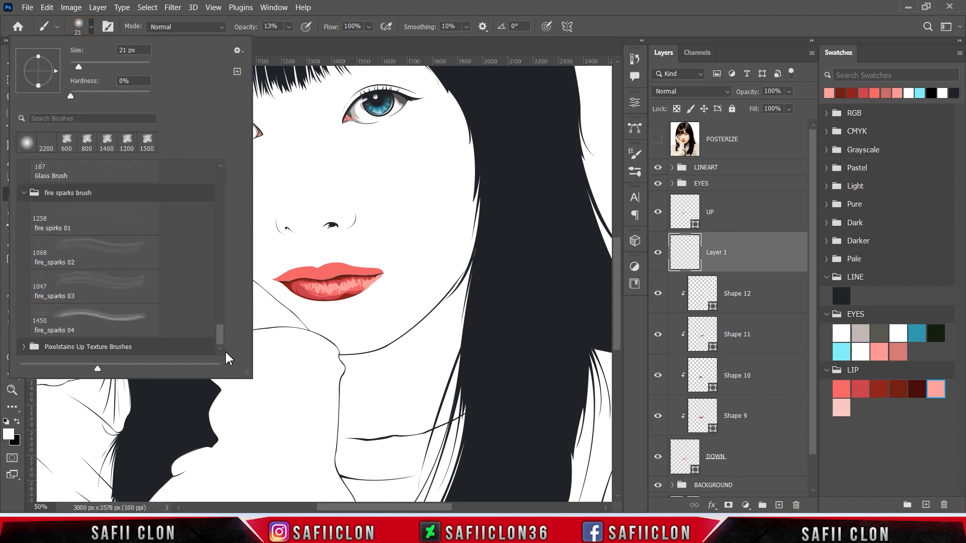
left_click(24, 348)
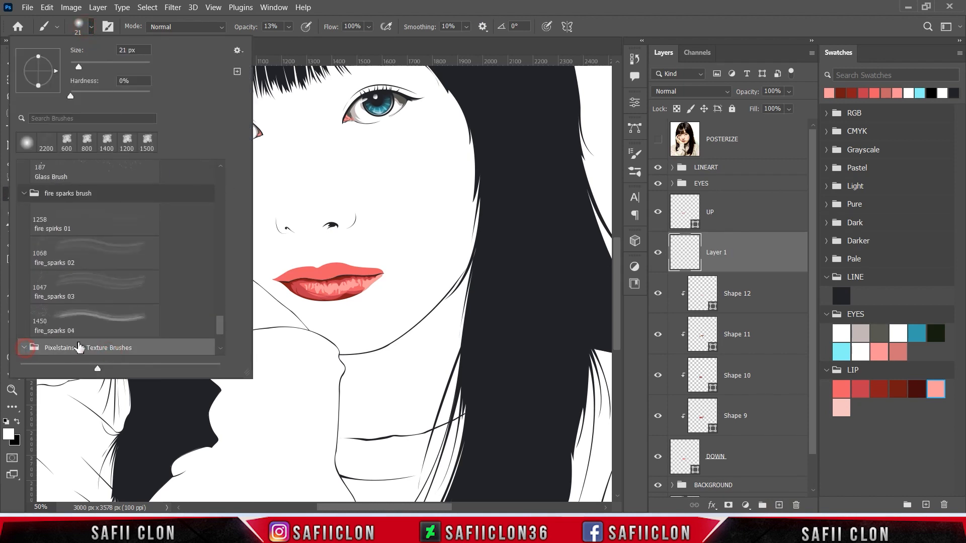
left_click_drag(222, 335, 221, 343)
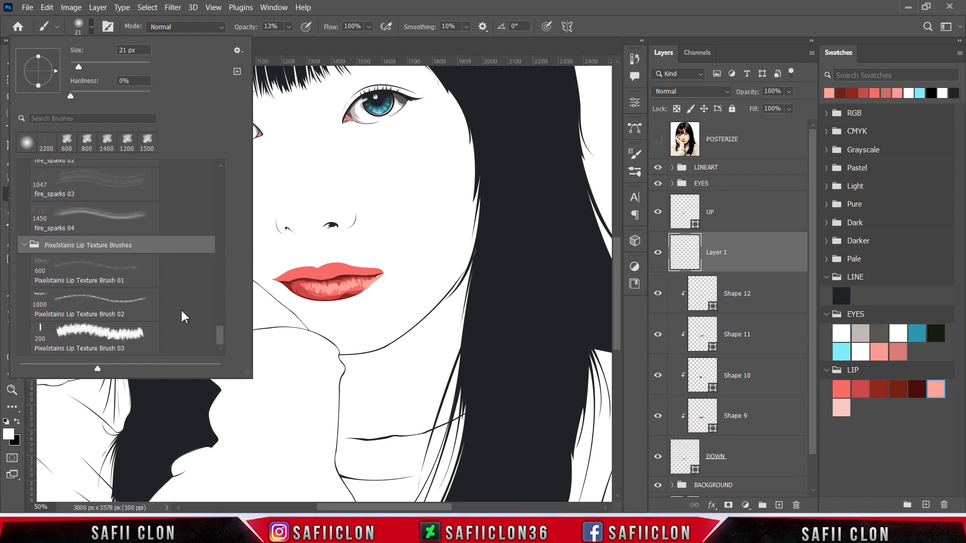
left_click(42, 270)
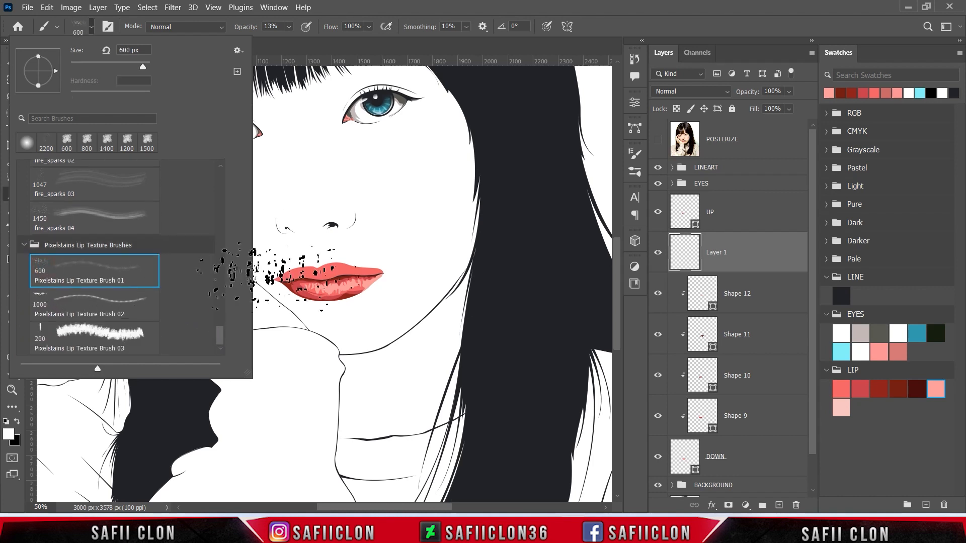
left_click(54, 305)
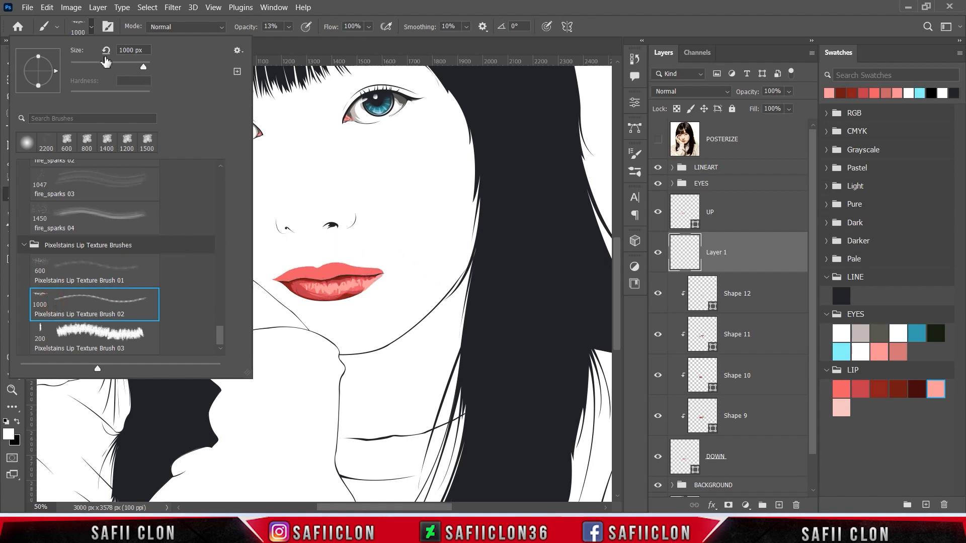
left_click(91, 28)
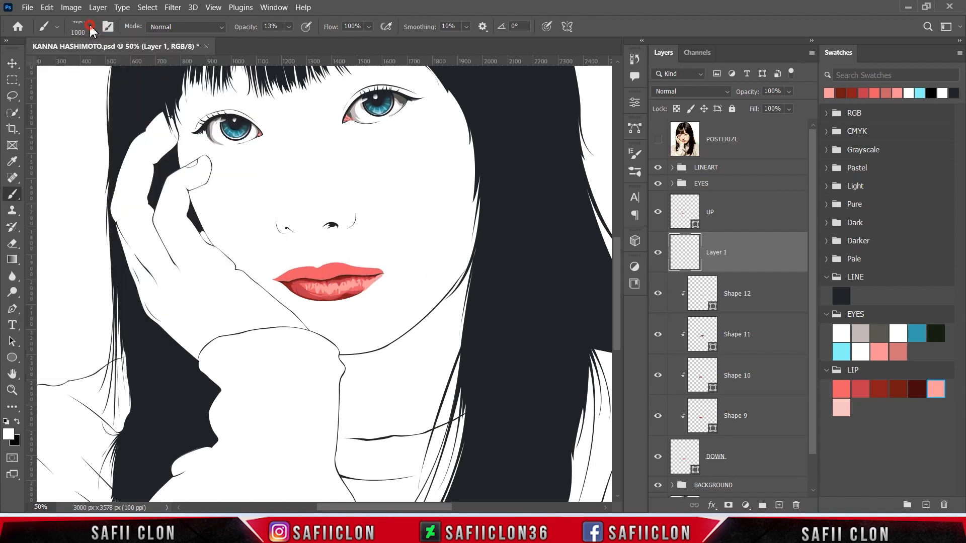
Step: Set the brush opacity to 100% and change the foreground colour to a very pale tint, starting from the last LIP swatch
left_click(289, 27)
left_click_drag(291, 41, 353, 42)
left_click(288, 30)
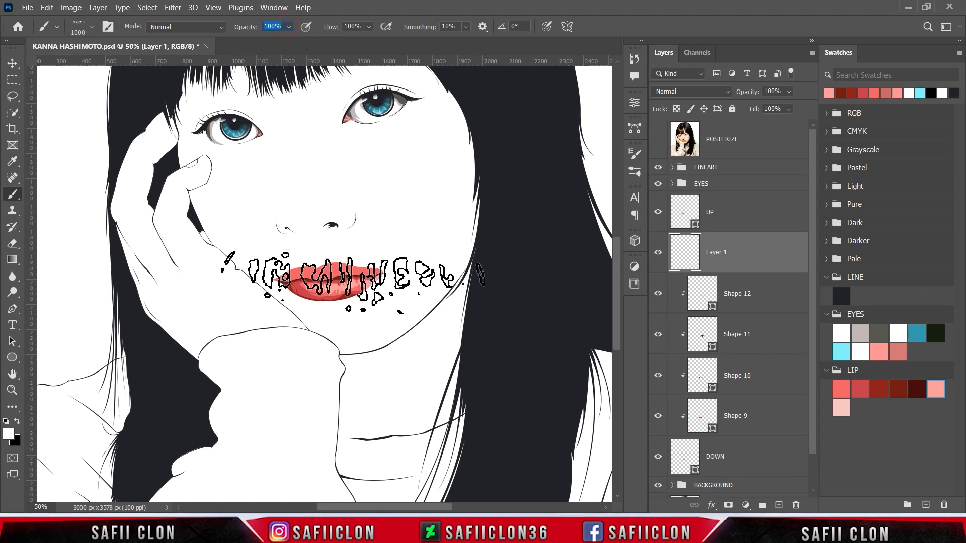
left_click(9, 435)
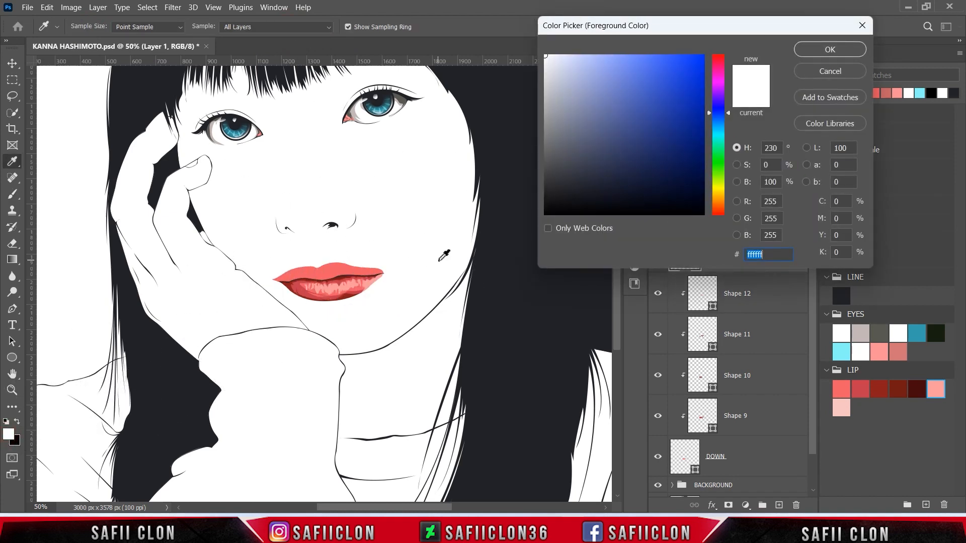
left_click(840, 406)
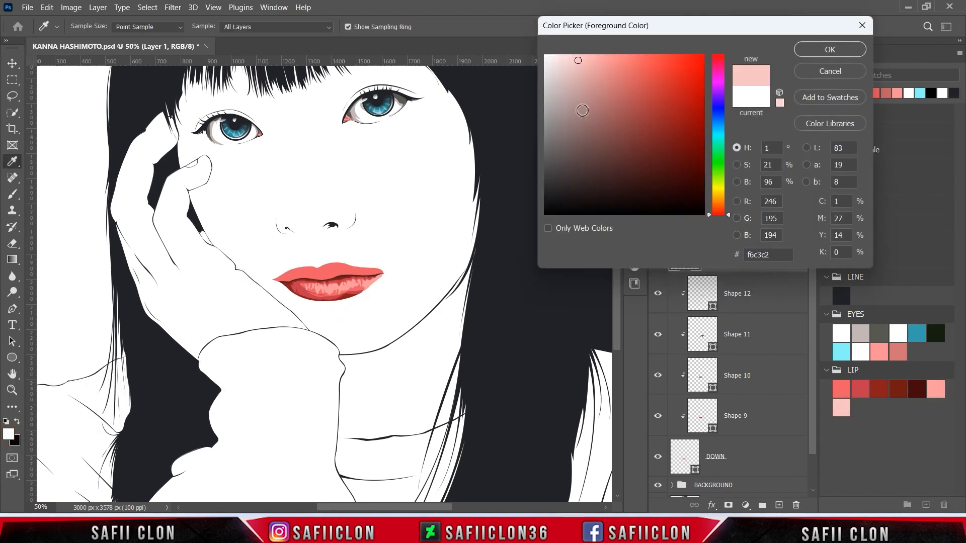
left_click(572, 57)
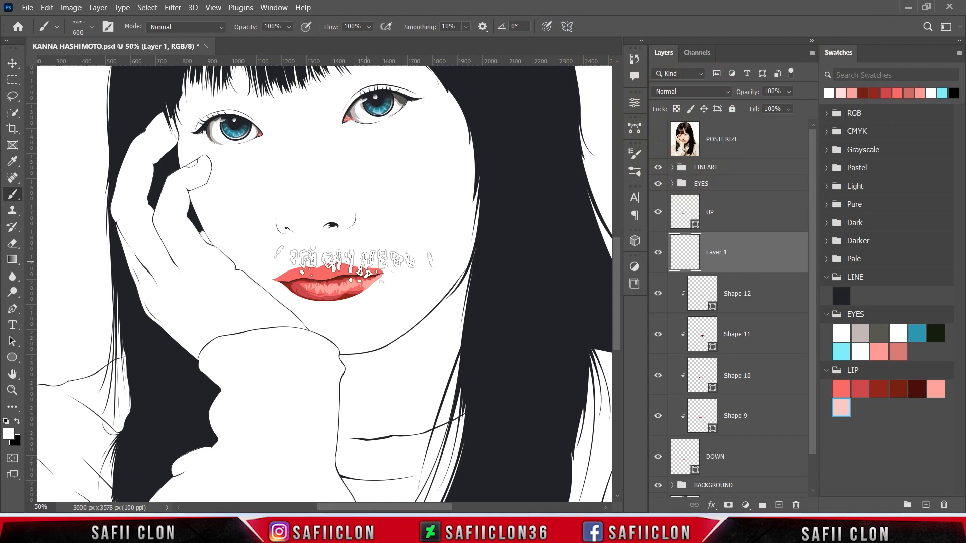
Step: Stamp the lip texture over the lower lip and transform it to about 43% scale, rotated about -9.9° along the lip
left_click(346, 286)
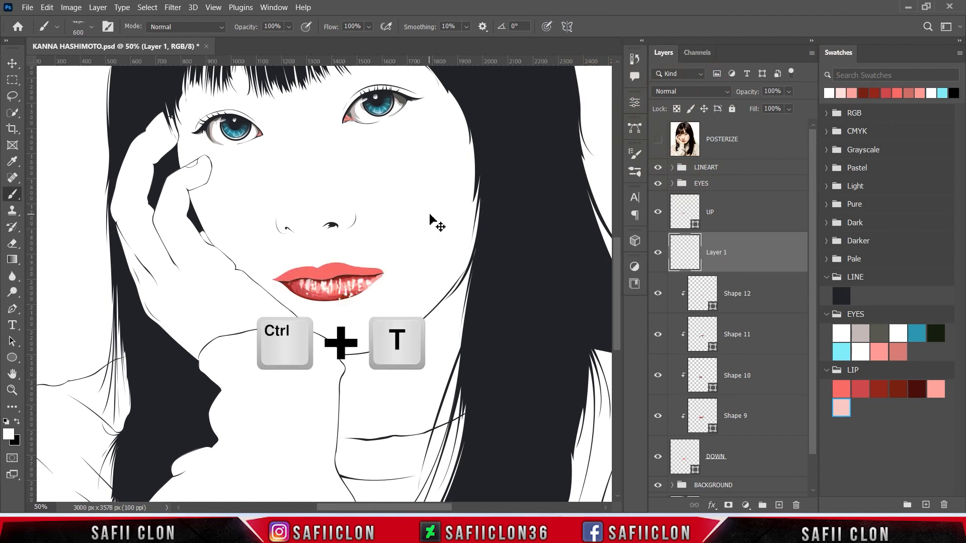
key("ctrl+t")
left_click_drag(418, 277, 383, 281)
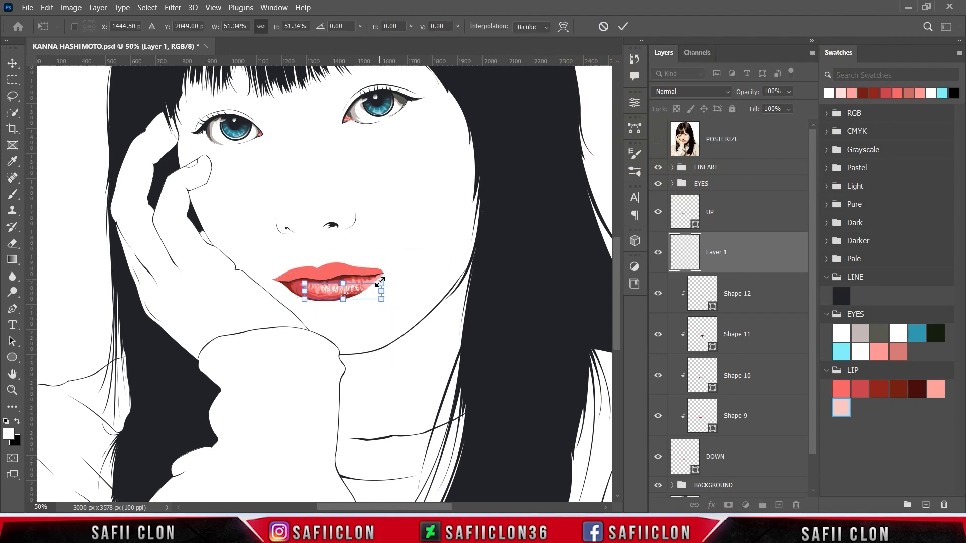
key("ctrl+plus")
key("ctrl+plus")
key("ctrl+plus")
left_click_drag(567, 362, 572, 333)
left_click_drag(546, 256, 524, 273)
left_click_drag(483, 315, 462, 307)
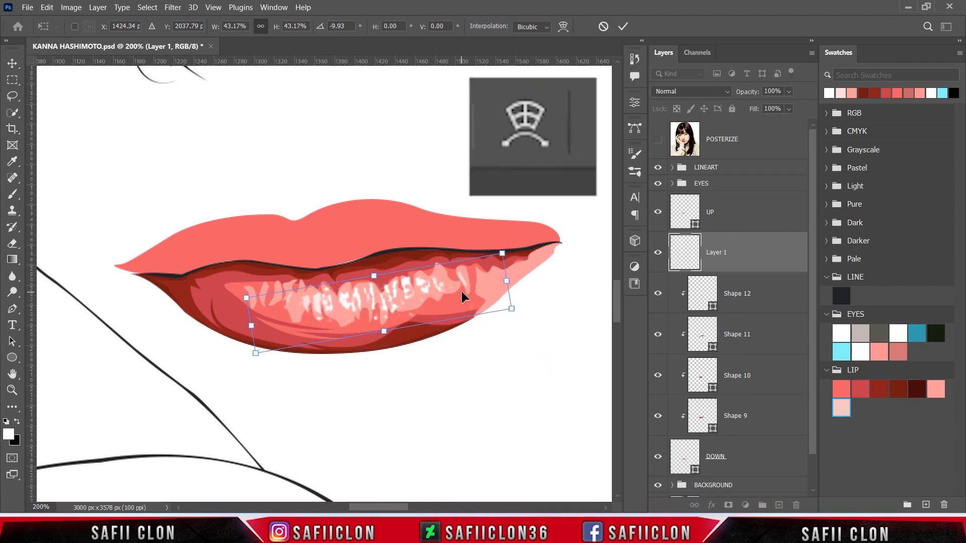
Step: Warp the stamped lip texture to follow the curve of the lower lip and apply the transformation
left_click(564, 26)
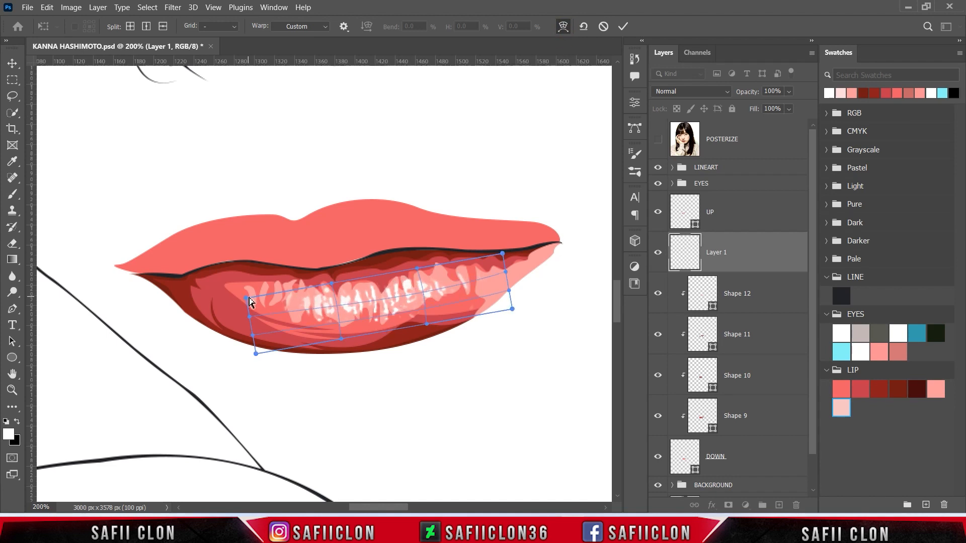
left_click_drag(247, 298, 245, 294)
left_click_drag(256, 353, 253, 340)
left_click_drag(249, 317, 247, 310)
left_click_drag(331, 284, 336, 292)
left_click_drag(417, 269, 421, 276)
left_click_drag(503, 253, 514, 270)
left_click_drag(512, 309, 516, 306)
left_click_drag(422, 285, 395, 314)
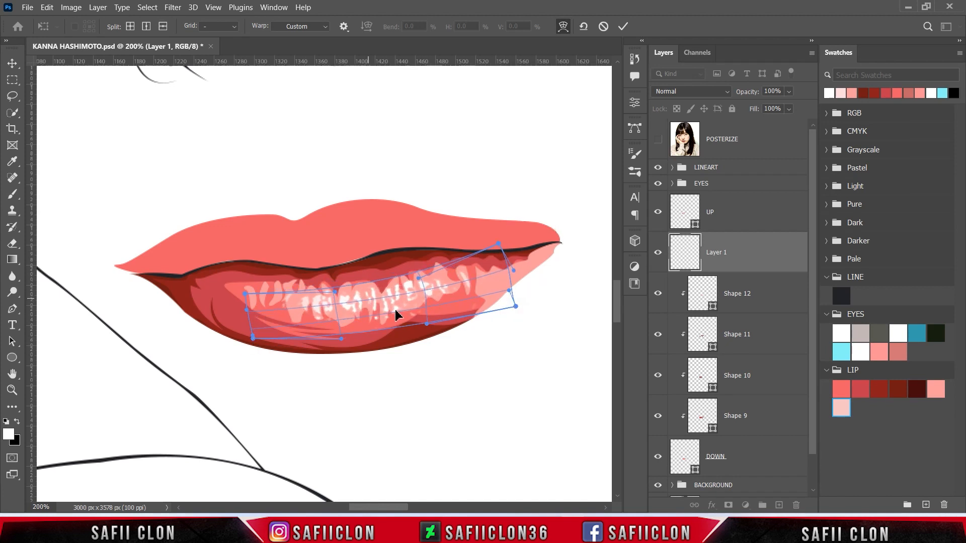
left_click(623, 27)
key("b")
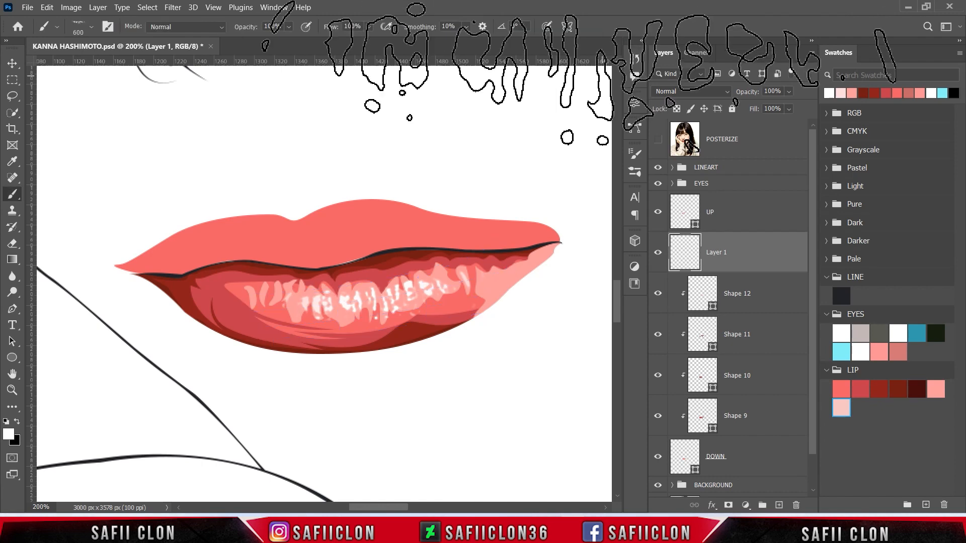
Step: Compare the lower lip with and without the texture layer, and examine it against the whole portrait
left_click(658, 253)
left_click(659, 253)
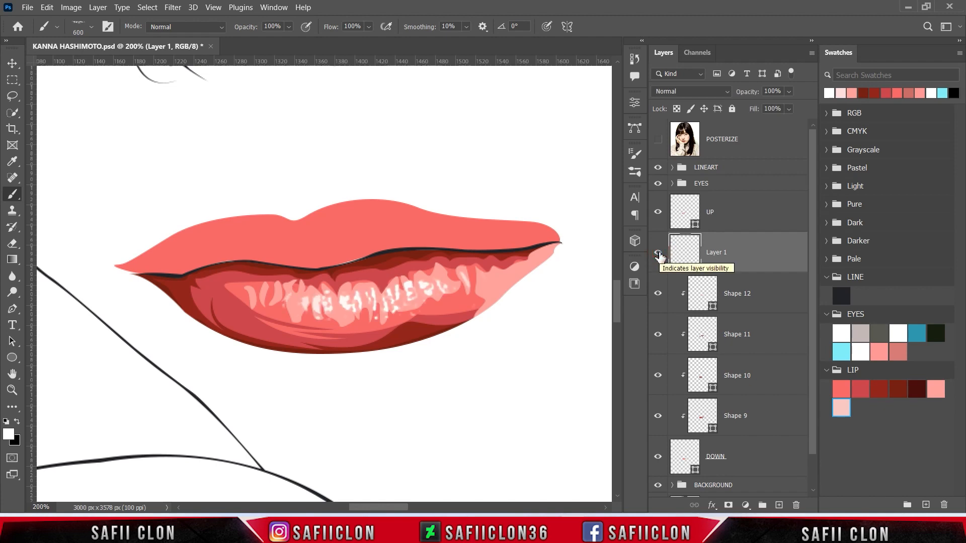
key("bracketleft")
key("bracketleft")
key("bracketleft")
key("bracketleft")
key("bracketleft")
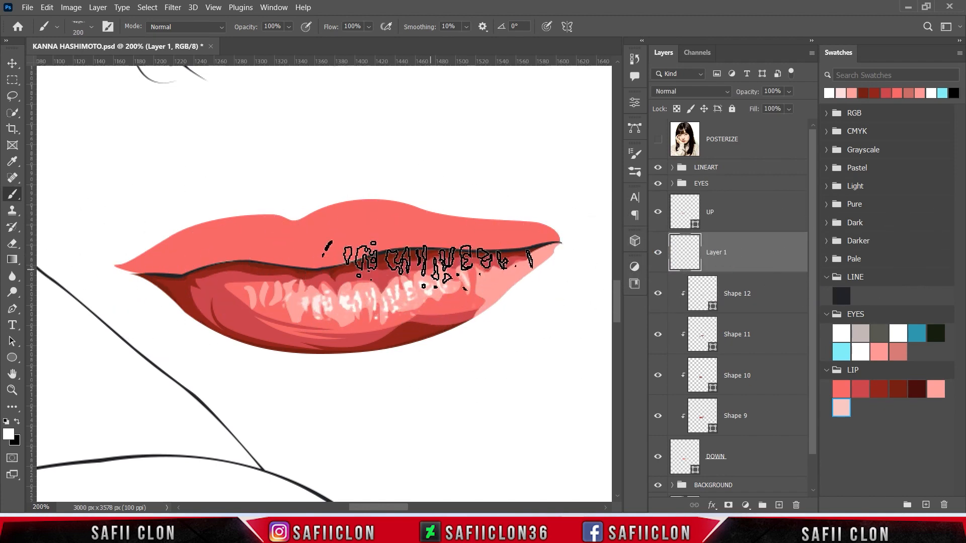
key("ctrl+minus")
key("ctrl+minus")
key("ctrl+minus")
key("ctrl+minus")
key("ctrl+minus")
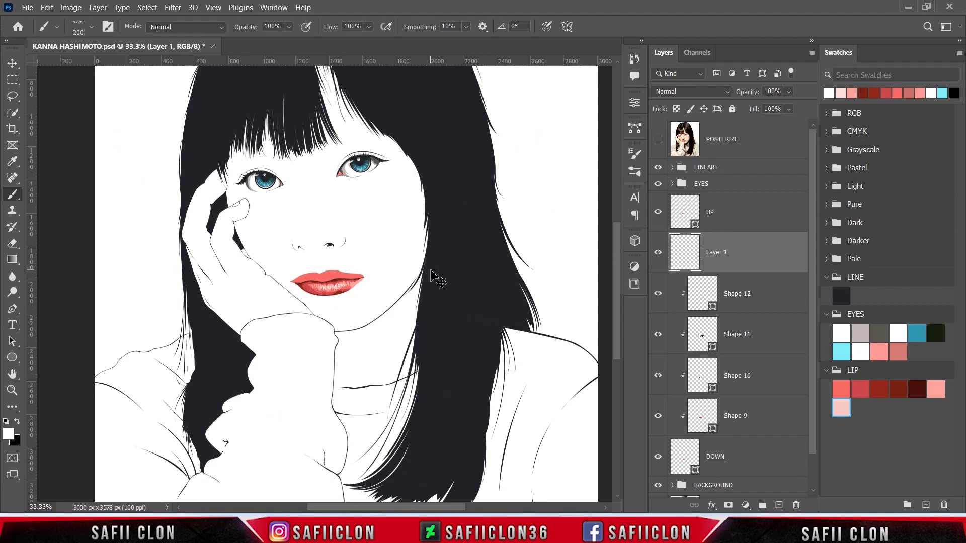
key("ctrl+plus")
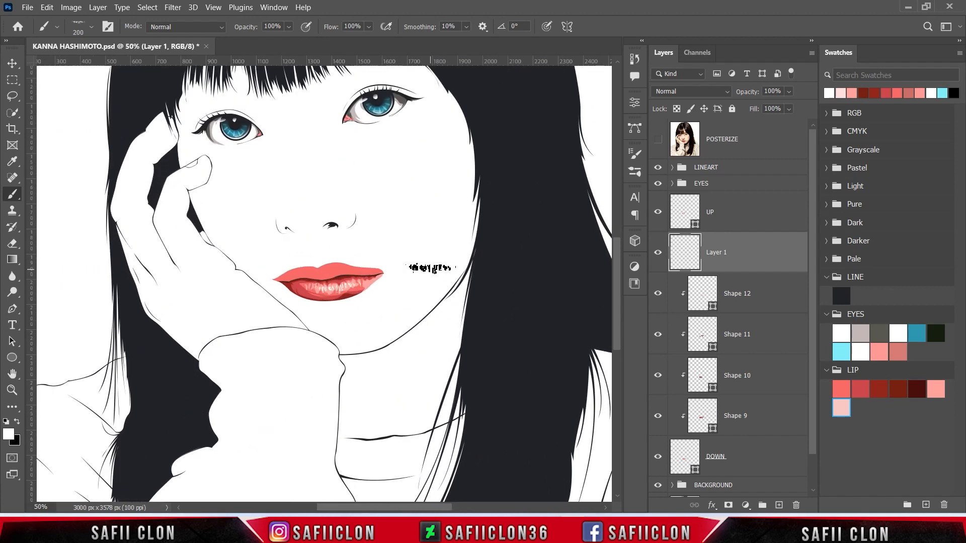
Step: Clip the lip-texture layer to the DOWN shape and add another clipped empty layer above it
right_click(745, 257)
left_click(782, 250)
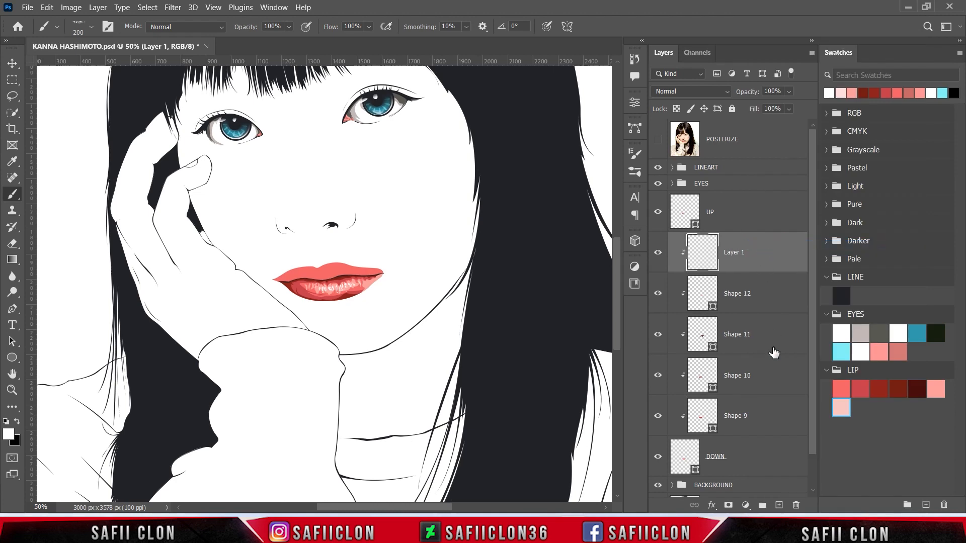
left_click(779, 506)
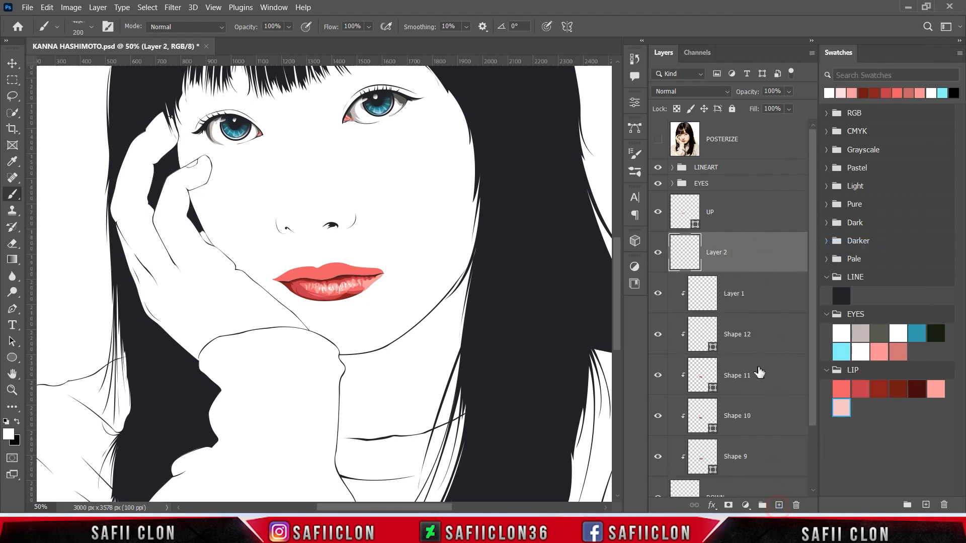
right_click(747, 247)
left_click(753, 251)
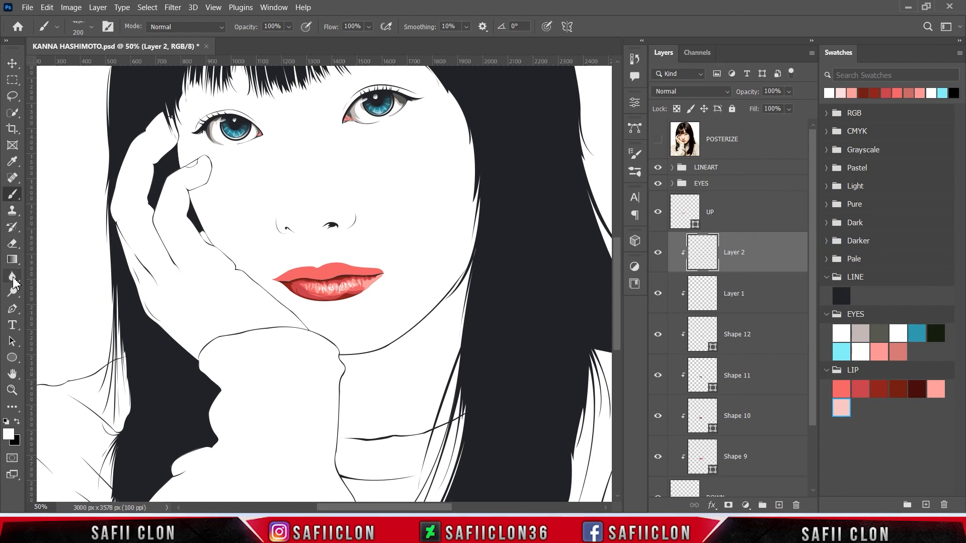
Step: Using POSTERIZE as guide, draw a white Pen shape about 7 × 17 px as the first small highlight on the lower lip
left_click(13, 308)
left_click(64, 313)
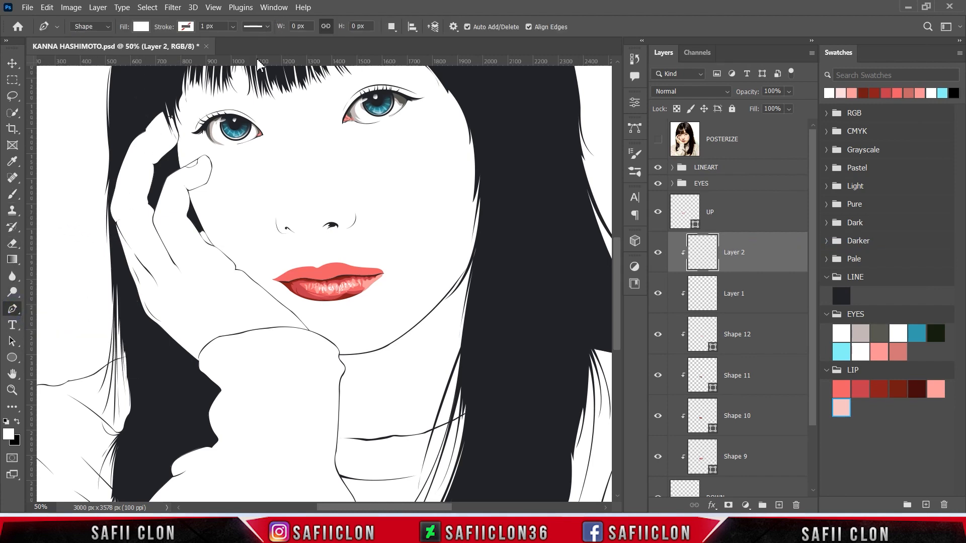
left_click(392, 28)
left_click(402, 36)
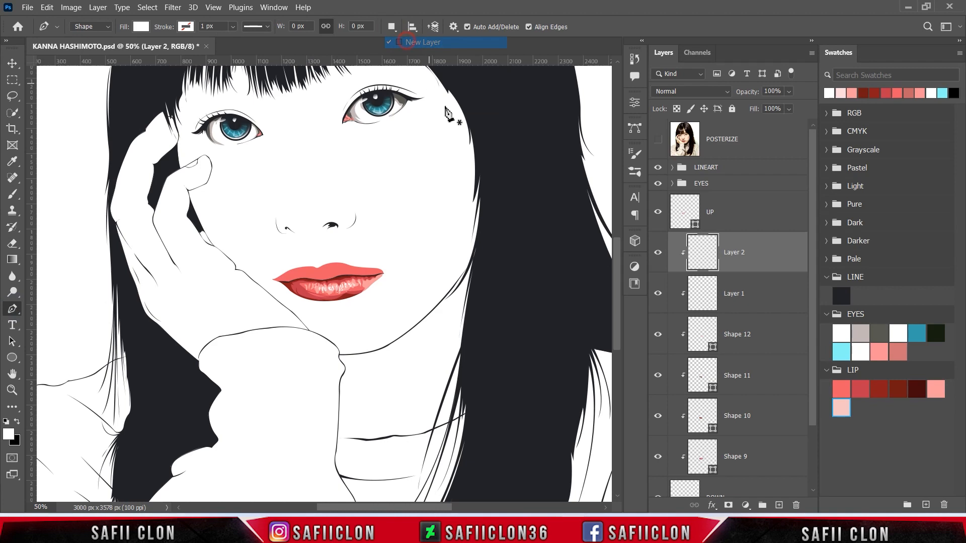
left_click(658, 140)
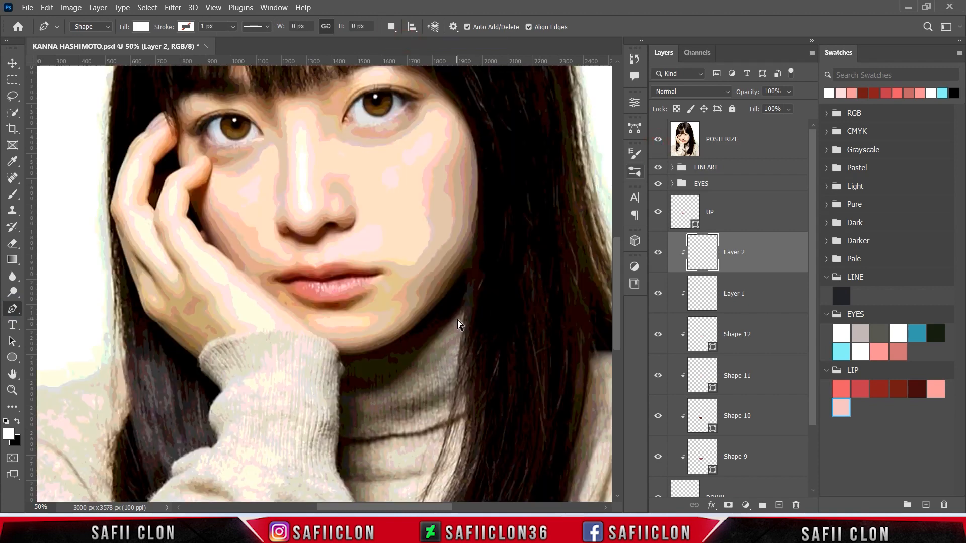
scroll(458, 325, "up", 3)
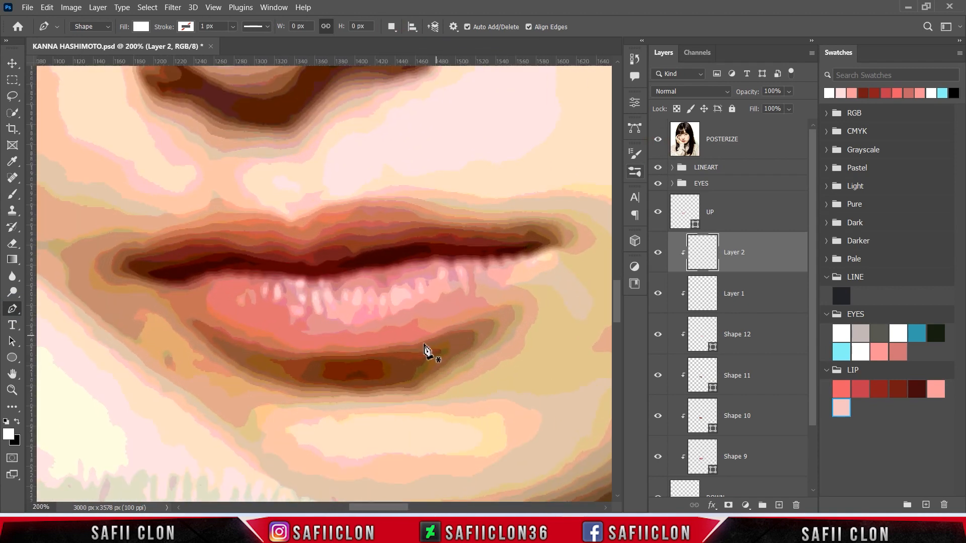
mouse_move(277, 282)
left_mouse_down()
mouse_move(280, 303)
mouse_move(272, 278)
left_mouse_up()
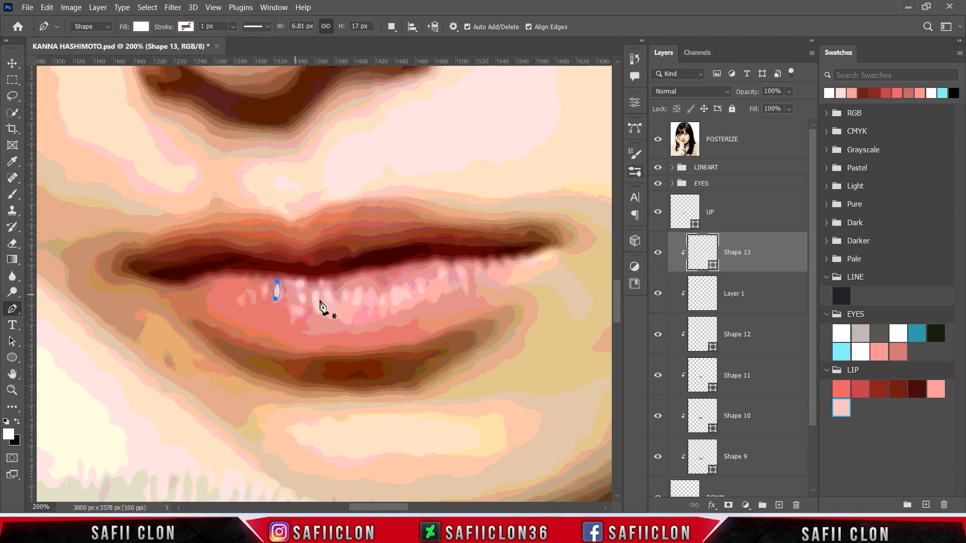
Step: Set the path operation to Combine Shapes, trace several small highlights on the lower lip's left half, and hide POSTERIZE
left_click(392, 26)
left_click(402, 53)
left_click(266, 285)
left_click_drag(267, 298, 305, 291)
left_click(265, 285)
left_click(291, 282)
left_click(307, 296)
left_click(304, 304)
left_click(300, 295)
left_click(323, 289)
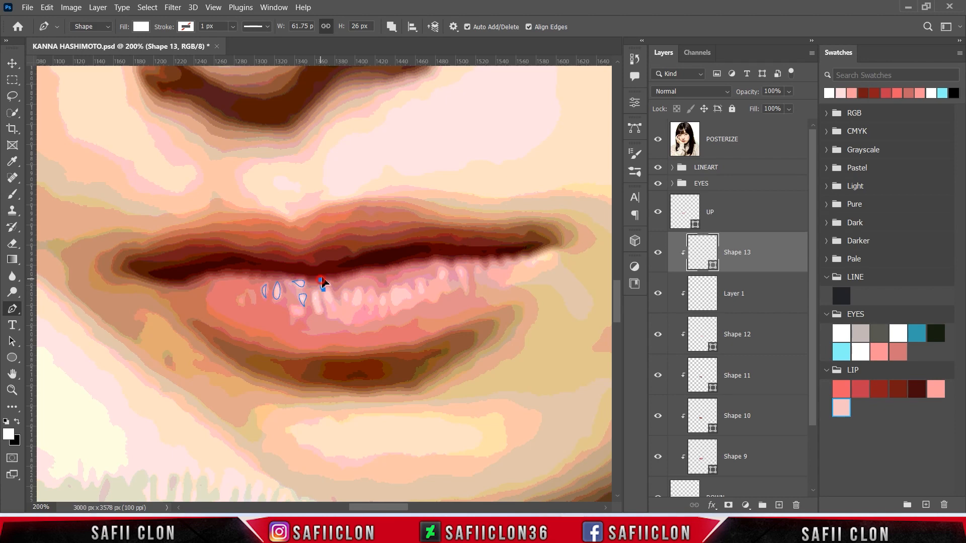
left_click(660, 142)
left_click(657, 139)
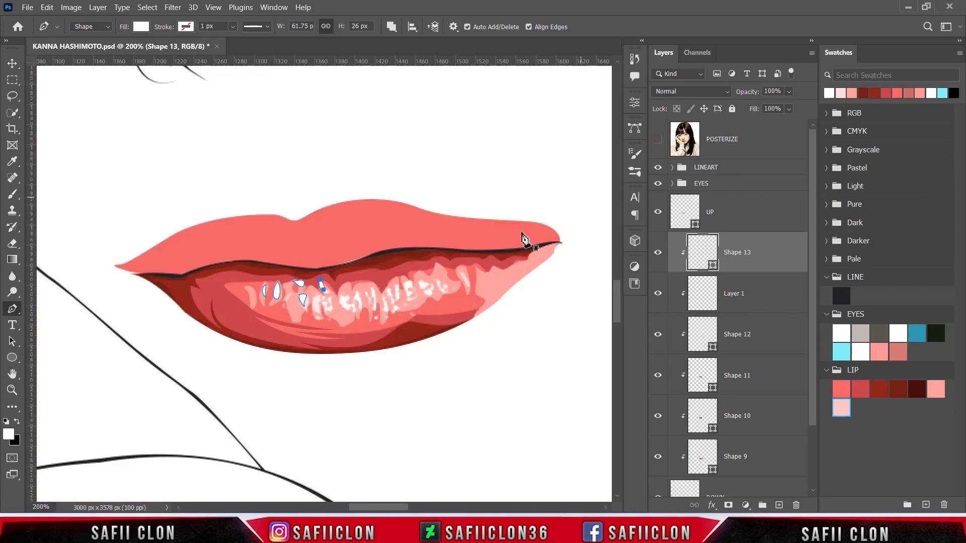
Step: Add small highlights near the lip's centre, beneath the mouth line on the right, and at the texture's left end, checking against POSTERIZE
left_click(443, 271)
left_click(350, 284)
left_click(342, 304)
left_click(349, 303)
left_click(349, 284)
left_click(658, 139)
left_click(658, 139)
left_click(242, 295)
left_click(244, 301)
left_click(658, 139)
left_click(657, 139)
Step: Draw three small highlight dabs beneath the mouth line toward the right corner of the lower lip
left_click(477, 269)
left_click(485, 271)
left_click(477, 269)
left_click(492, 269)
left_click(500, 270)
left_click(492, 269)
left_click(512, 267)
left_click(523, 263)
Step: Draw a jagged highlight along the lower lip's outer edge at the right mouth corner, closing it outside the lip
left_click(547, 245)
left_click(562, 244)
left_click(658, 139)
left_click(657, 139)
left_click(508, 278)
left_click_drag(533, 260, 546, 247)
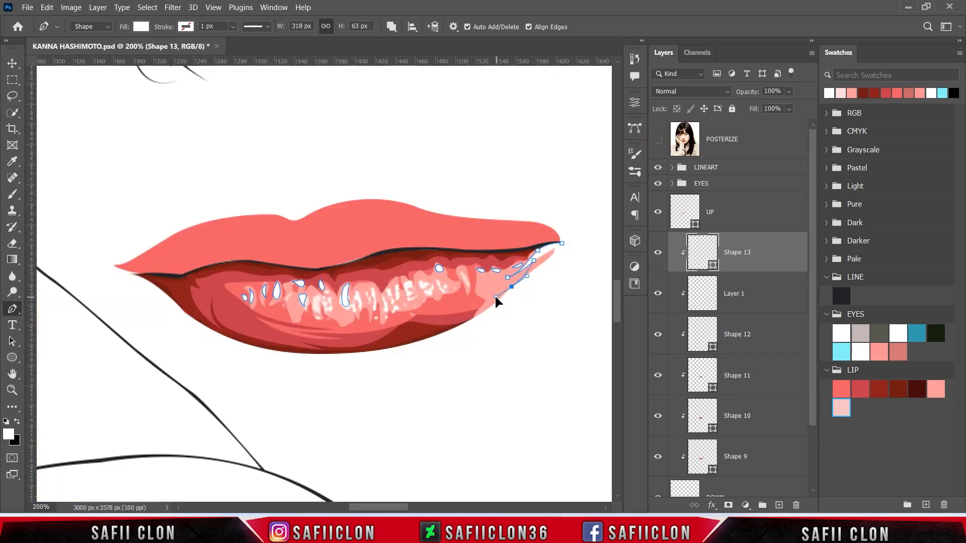
left_click(486, 321)
left_click(548, 275)
left_click(570, 242)
left_click(658, 139)
left_click(657, 139)
Step: Draw a long, thin curved highlight along the bottom of the lower lip toward its right side and compare with POSTERIZE
left_click(315, 340)
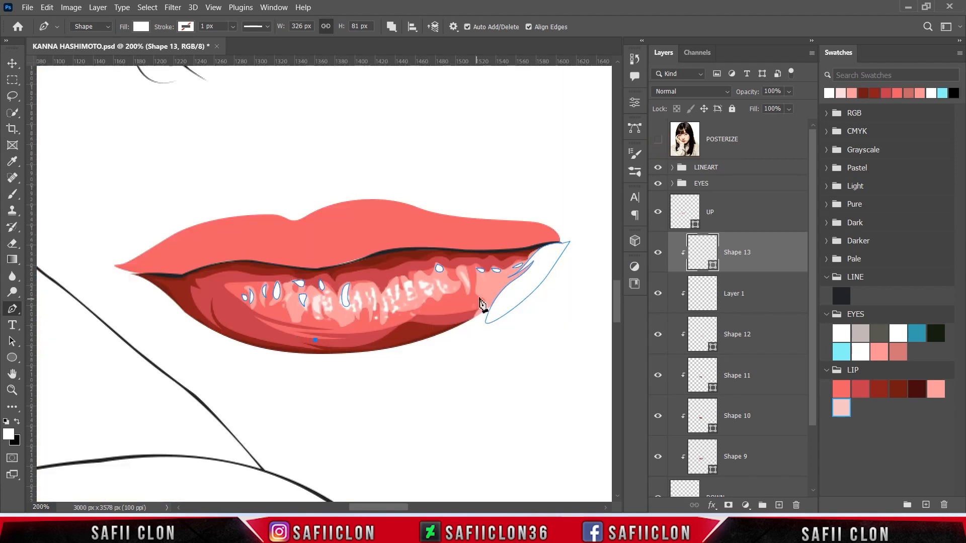
left_click(491, 290)
left_click_drag(182, 334, 198, 329)
left_click_drag(315, 341, 309, 339)
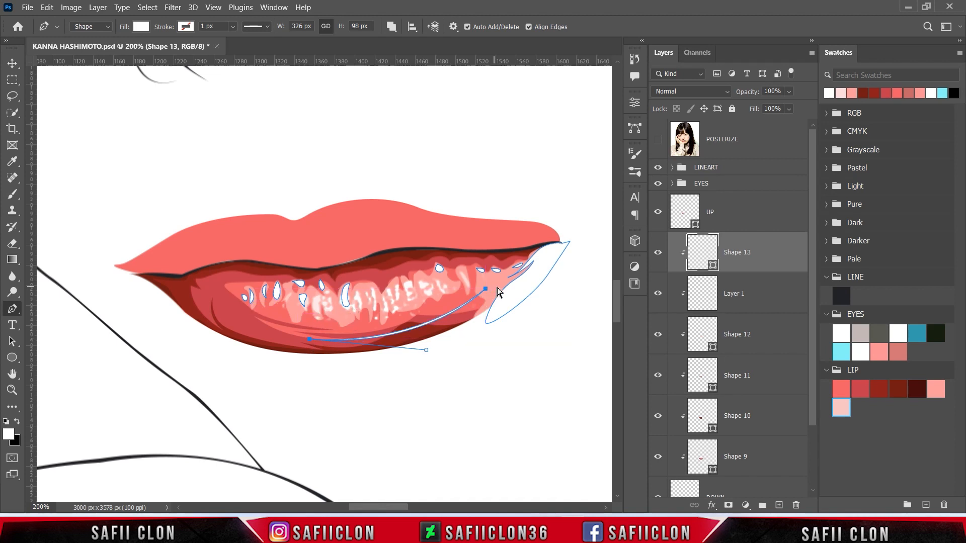
left_click(658, 139)
left_click(658, 139)
left_click(658, 139)
left_click(658, 138)
Step: Add the remaining small highlights left of the lip's centre and a thin curved one just beneath the mouth line
left_click(287, 285)
left_click(290, 312)
left_click(296, 318)
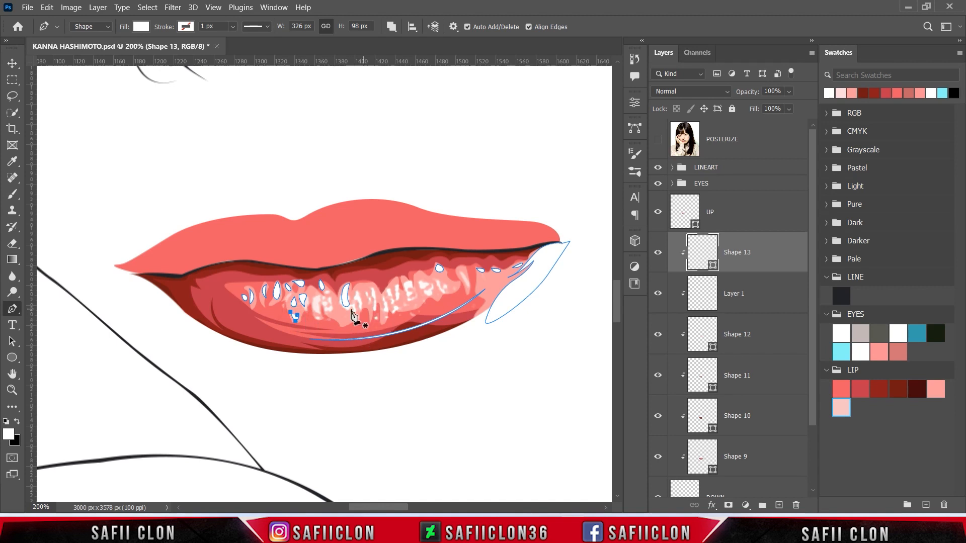
left_click_drag(354, 274, 373, 271)
scroll(456, 266, "down", 6)
scroll(456, 266, "up", 2)
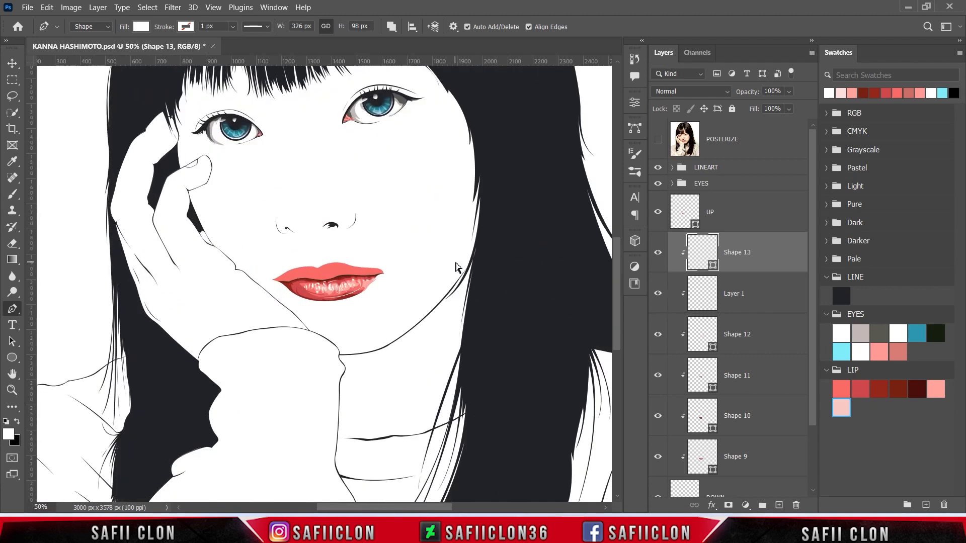
scroll(456, 267, "up", 2)
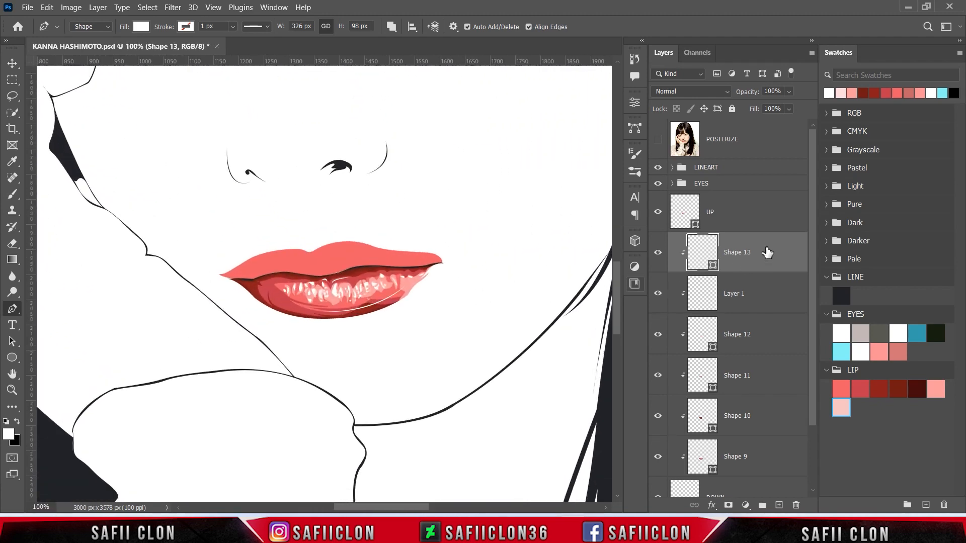
Step: Add a layer mask to the white highlight shapes and prepare a black Soft Round brush at 152 px and 11% opacity
left_click(728, 506)
key("x")
left_click(12, 195)
left_click(58, 194)
left_click(92, 28)
left_click_drag(221, 346, 225, 174)
left_click(127, 198)
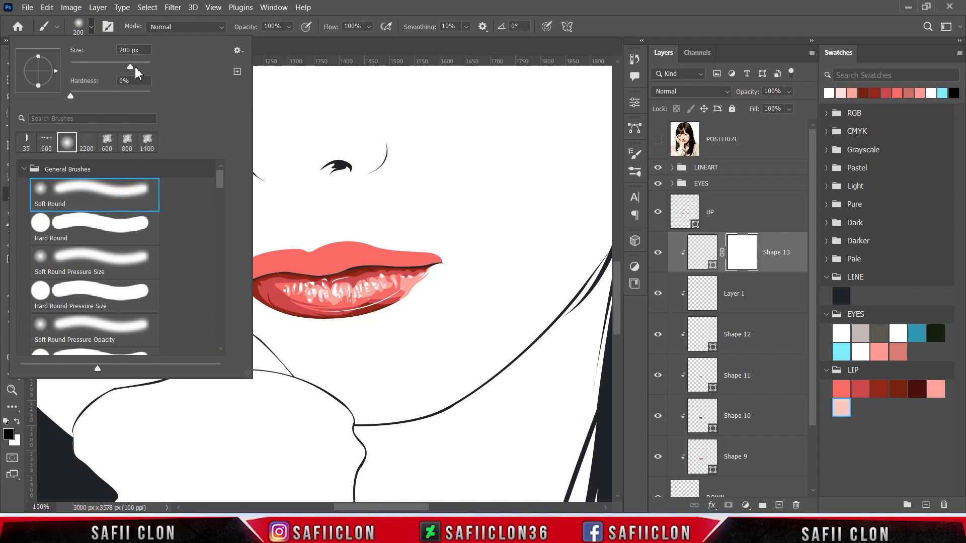
left_click(91, 27)
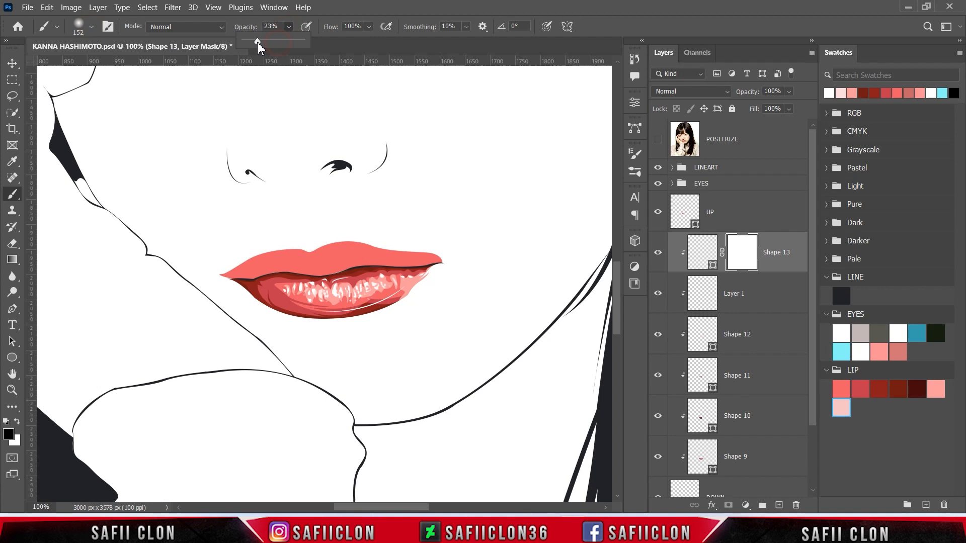
left_click_drag(251, 40, 250, 41)
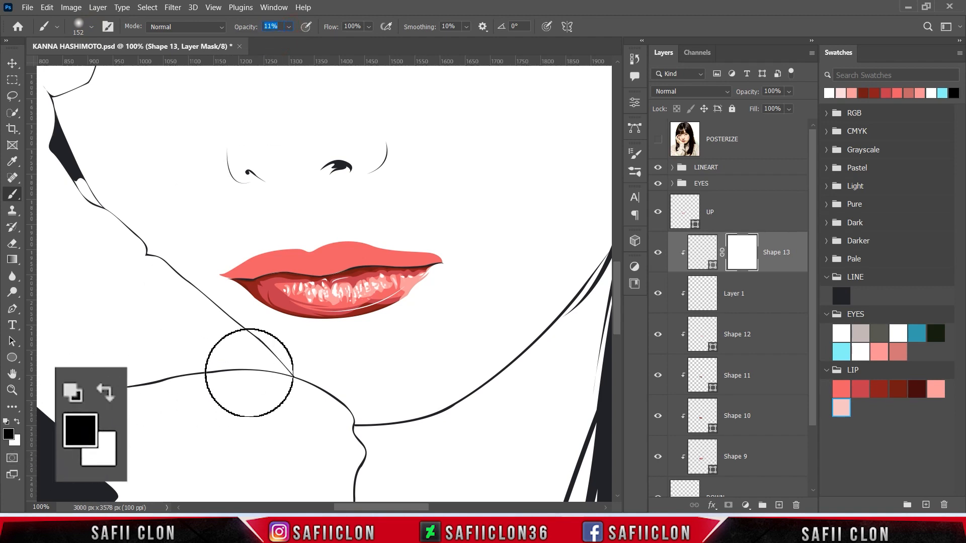
Step: Fade the long curved highlight along the bottom of the lower lip on the mask, reducing the brush from 25 to 10 px
key("ctrl+plus")
key("ctrl+plus")
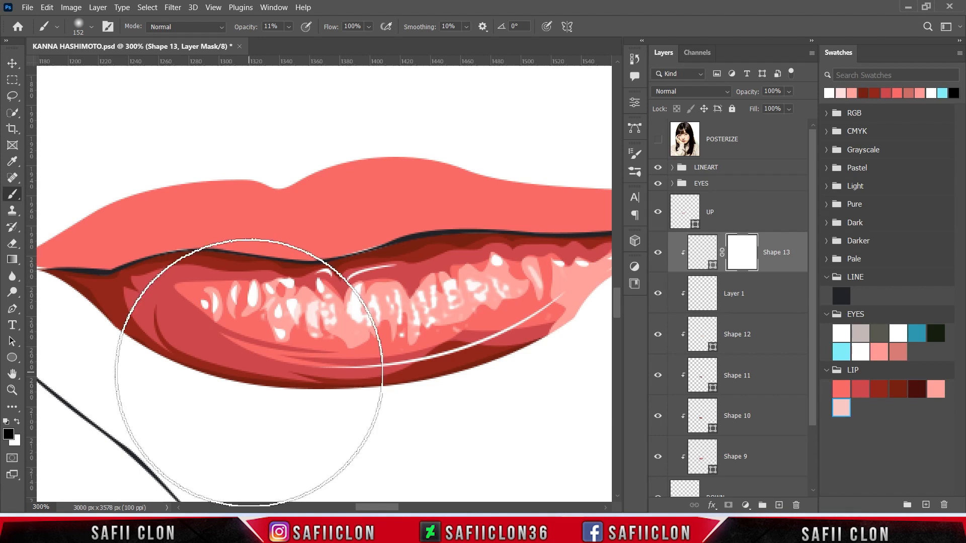
key("bracketleft")
key("bracketleft")
key("bracketleft")
key("bracketleft")
key("bracketleft")
key("bracketleft")
key("bracketleft")
key("bracketleft")
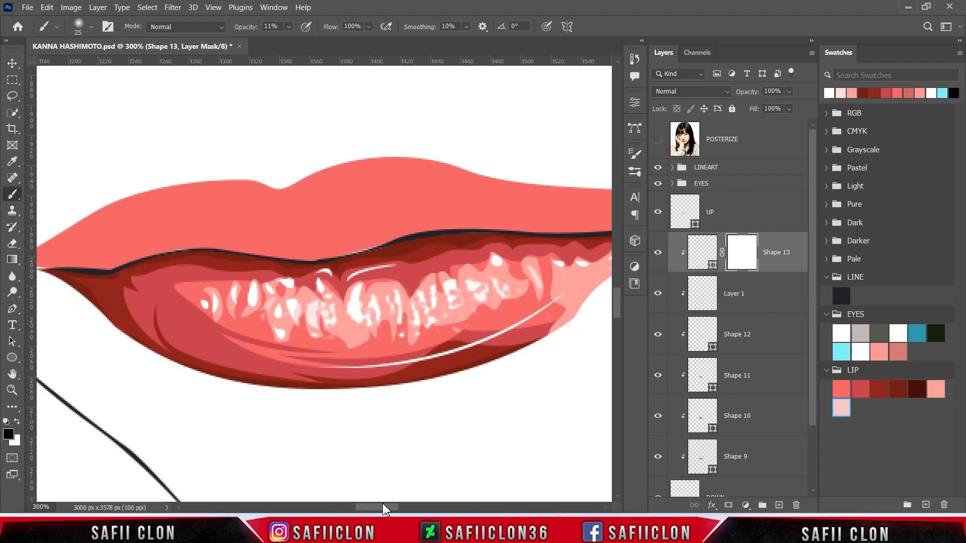
scroll(395, 488, "right", 2)
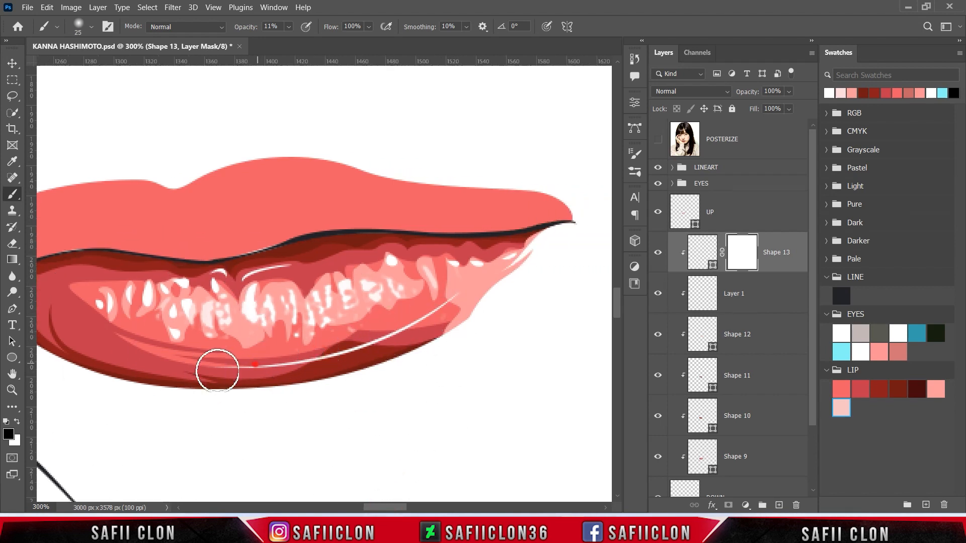
key("bracketleft")
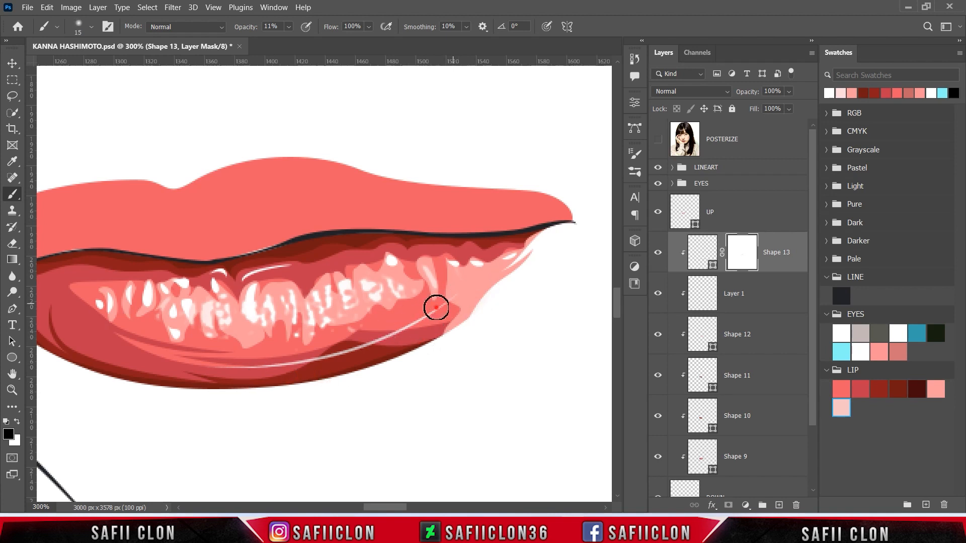
left_click_drag(446, 309, 288, 368)
mouse_move(475, 312)
left_mouse_down()
mouse_move(430, 318)
mouse_move(425, 327)
left_mouse_up()
key("ctrl+1")
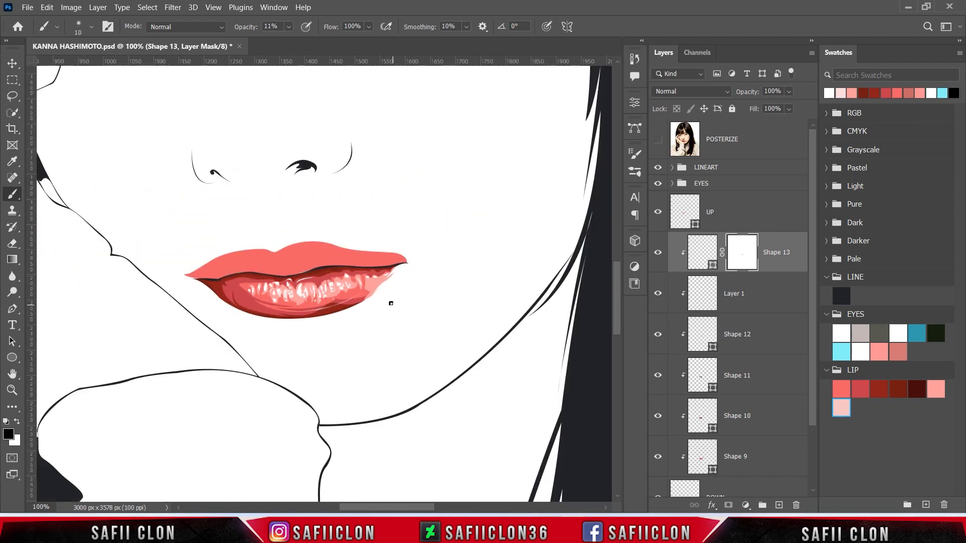
Step: Soften the highlights at the right corner and beneath the mouth line with a 30 px brush, and check the texture layer's effect
key("bracketright")
key("bracketright")
key("bracketright")
key("bracketright")
key("bracketright")
mouse_move(386, 286)
left_mouse_down()
mouse_move(406, 261)
mouse_move(265, 276)
mouse_move(303, 272)
left_mouse_up()
left_click(657, 296)
left_click(657, 296)
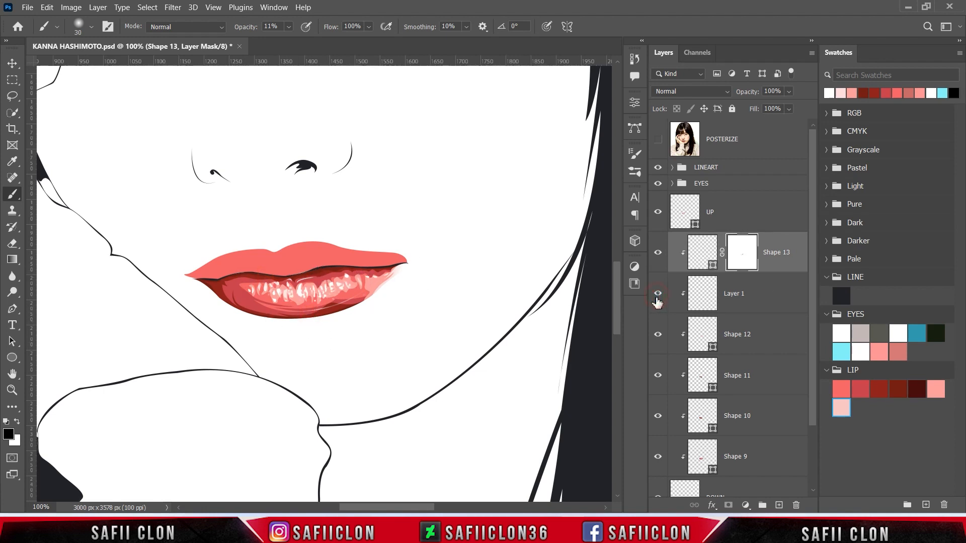
Step: Compare the effect of the clipped shading layers, then add a layer mask to Shape 9 with black as the painting colour
left_click(658, 336)
left_click(658, 336)
left_click(659, 418)
left_click(658, 417)
left_click(658, 459)
left_click(658, 459)
left_click(764, 463)
left_click_drag(815, 410, 815, 448)
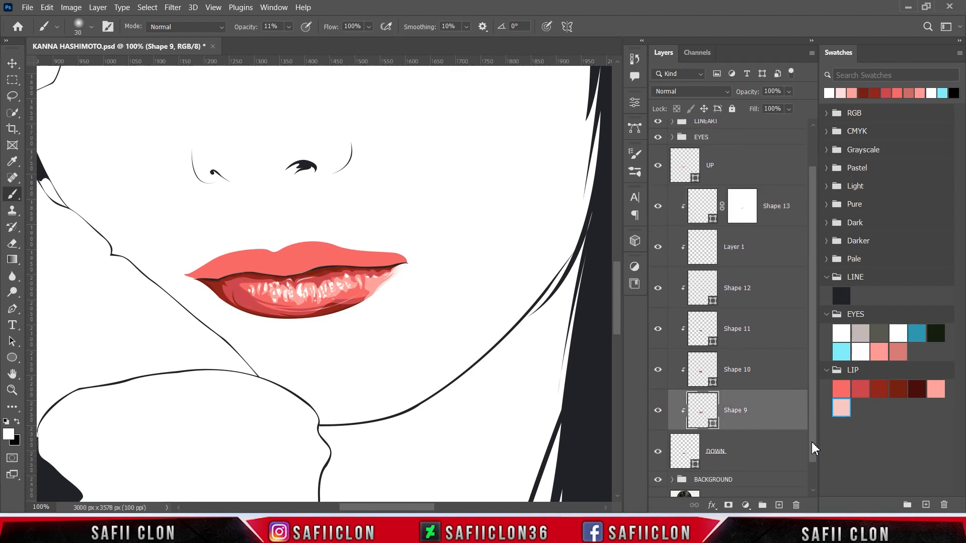
left_click(728, 505)
key("x")
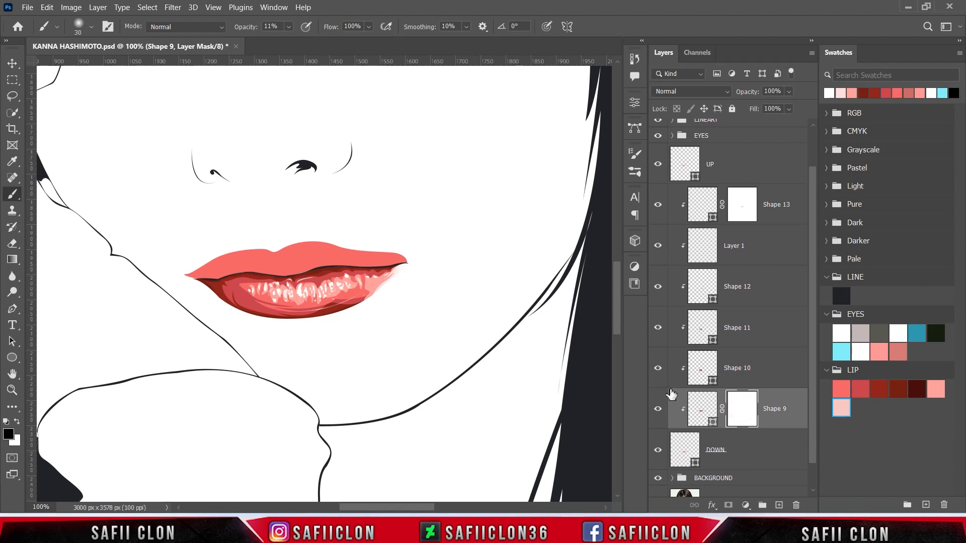
Step: Soften the left part of Shape 9's shading on its mask with a 40 px brush at 9% opacity, reducing it to 30 px
right_click(12, 195)
left_click(53, 198)
left_click(289, 26)
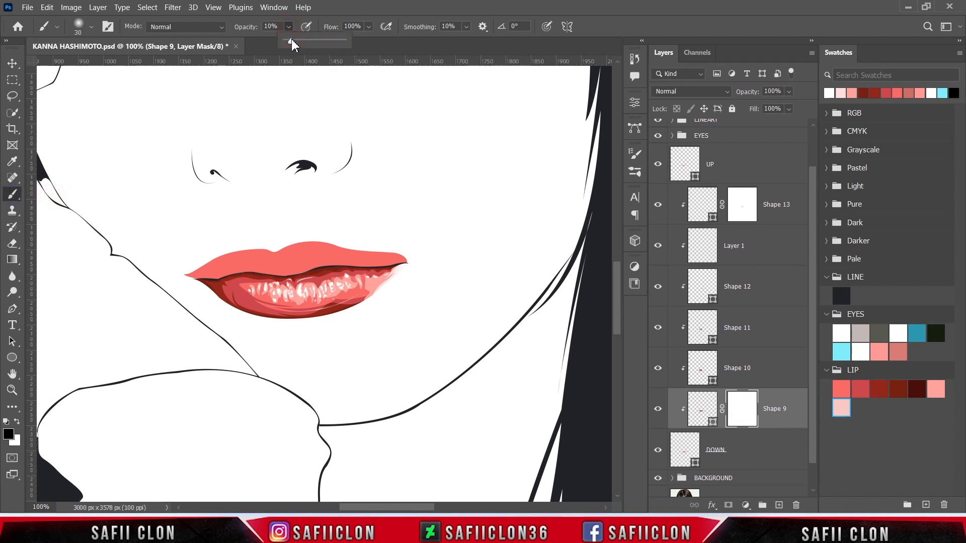
left_click(289, 27)
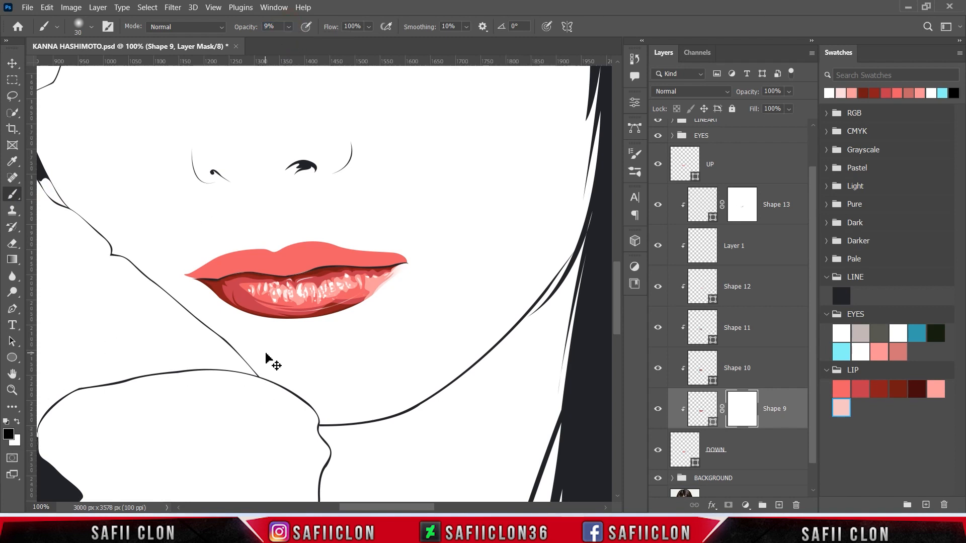
key("ctrl+plus")
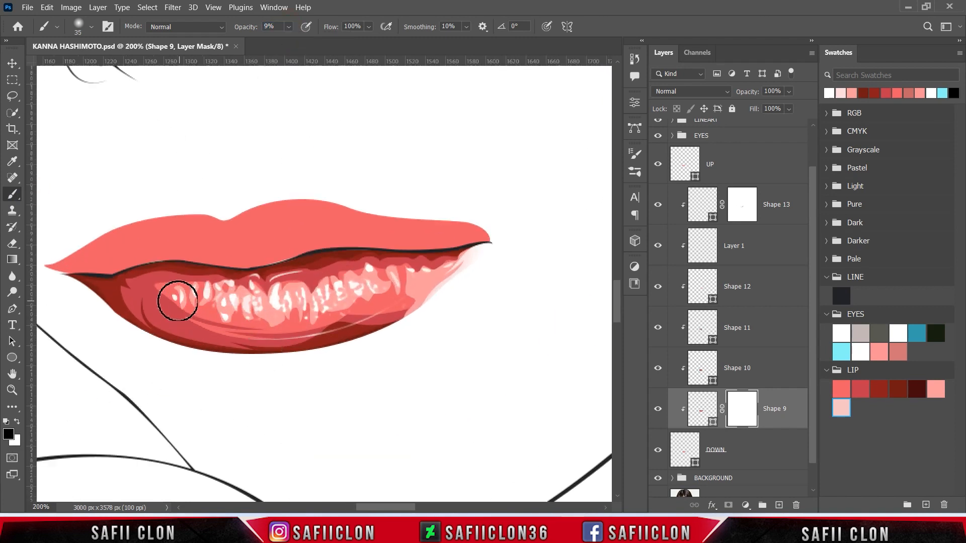
key("bracketright")
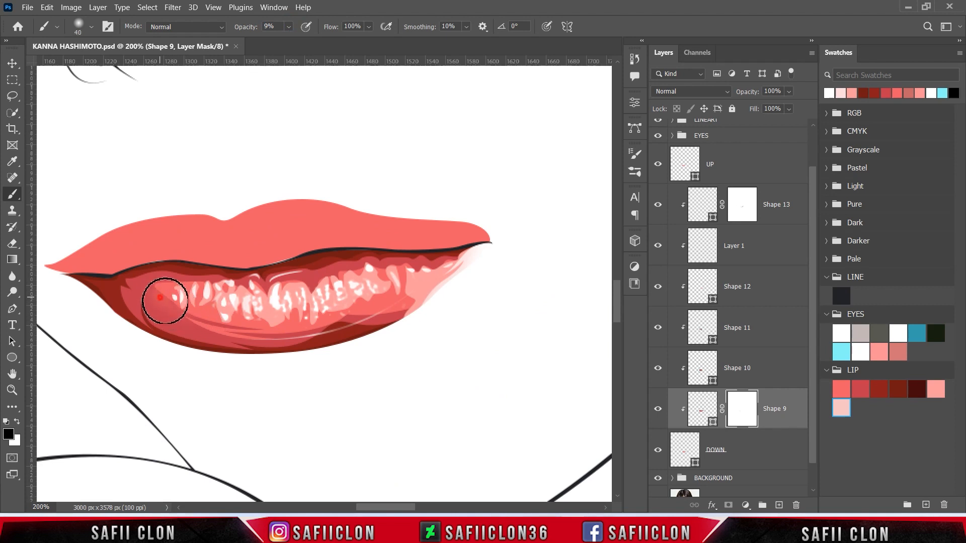
mouse_move(162, 302)
left_mouse_down()
mouse_move(162, 291)
mouse_move(176, 317)
left_mouse_up()
key("bracketleft")
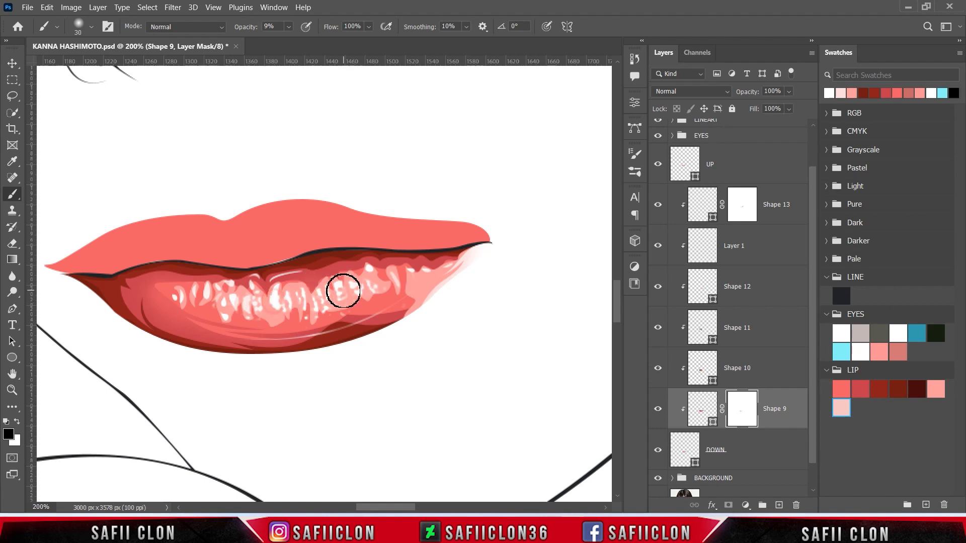
key("bracketleft")
Step: Add a layer mask to Shape 10 and softly fade its dark shading along the lower lip's left and bottom edges
left_click(773, 373)
left_click(658, 369)
left_click(658, 368)
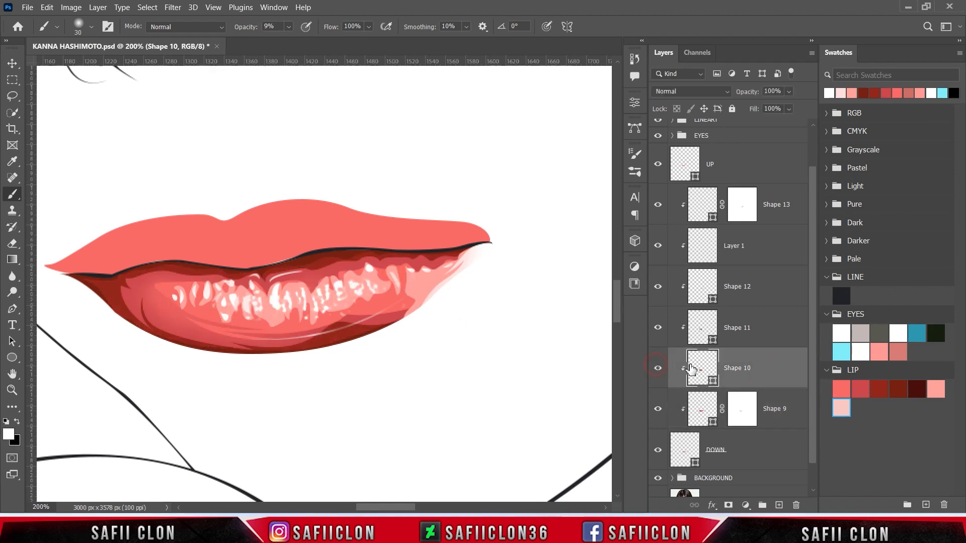
left_click(728, 505)
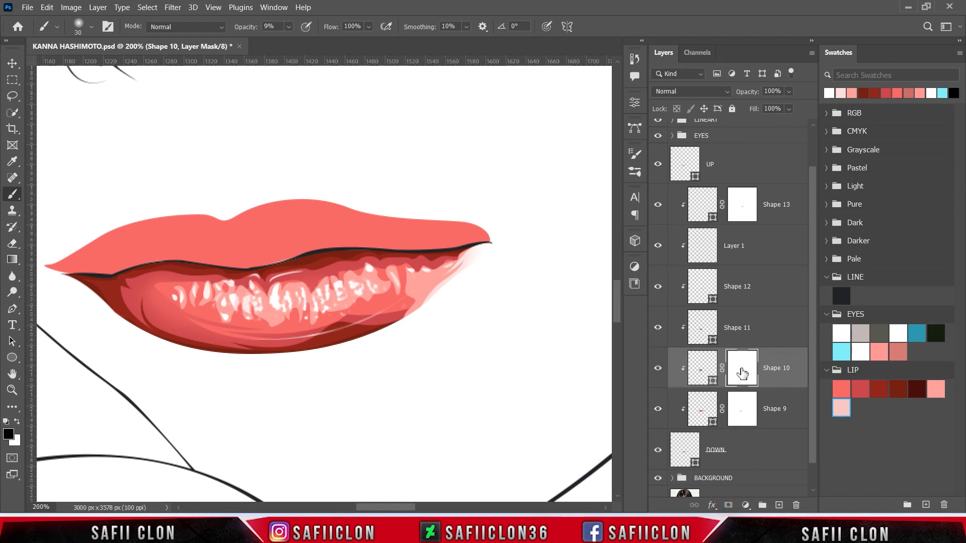
left_click_drag(124, 295, 168, 330)
mouse_move(312, 331)
left_mouse_down()
mouse_move(353, 315)
mouse_move(312, 334)
mouse_move(229, 338)
mouse_move(116, 289)
left_mouse_up()
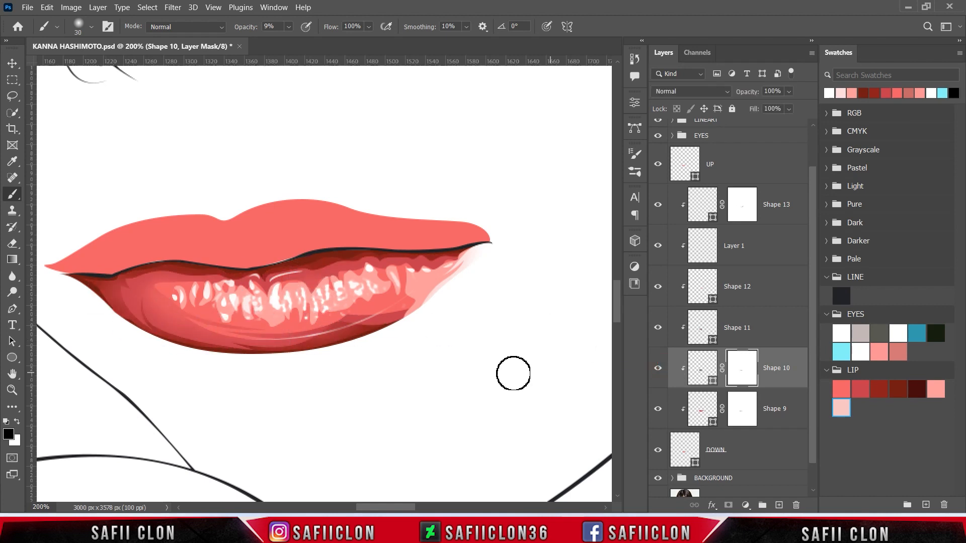
Step: Examine the lips within the whole portrait and compare Shape 12, Layer 1 and Shape 13 shown and hidden
key("ctrl+minus")
key("ctrl+minus")
key("ctrl+minus")
key("ctrl+minus")
key("ctrl+minus")
key("ctrl+minus")
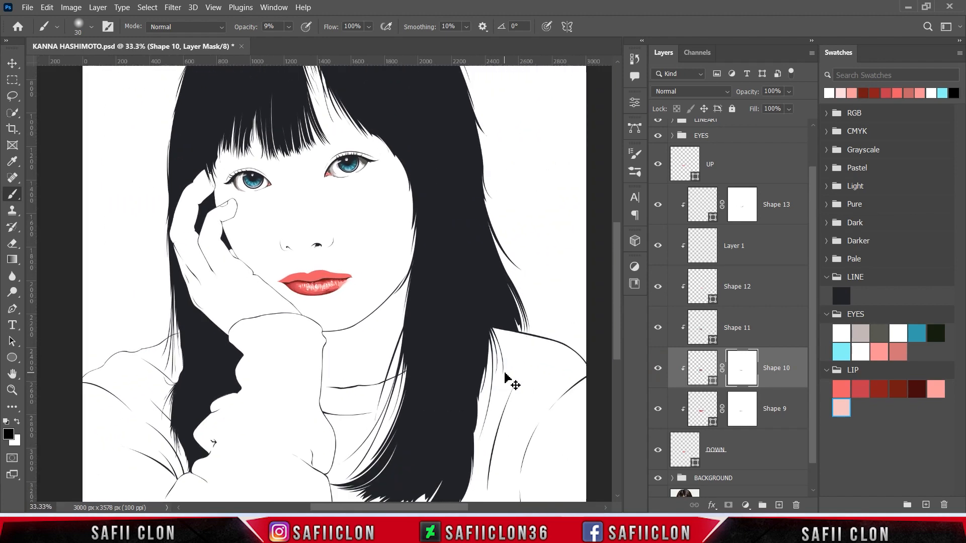
key("ctrl+plus")
key("ctrl+plus")
key("ctrl+plus")
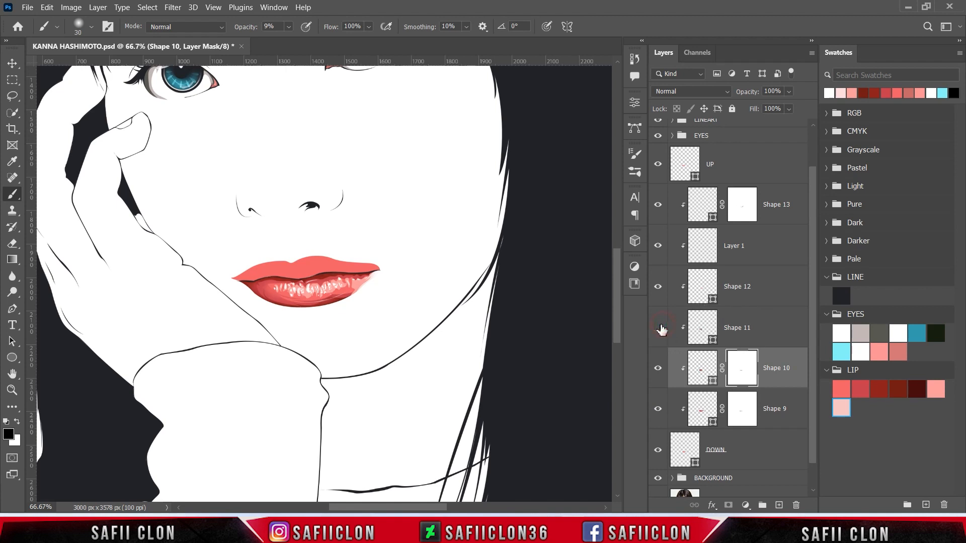
left_click(657, 287)
left_click(658, 288)
left_click(791, 287)
left_click(771, 248)
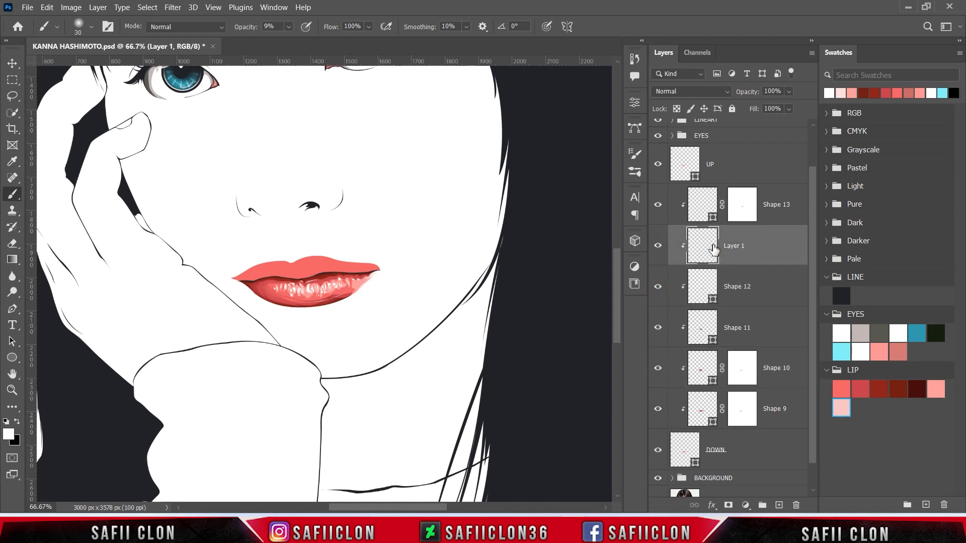
left_click(658, 246)
left_click(658, 246)
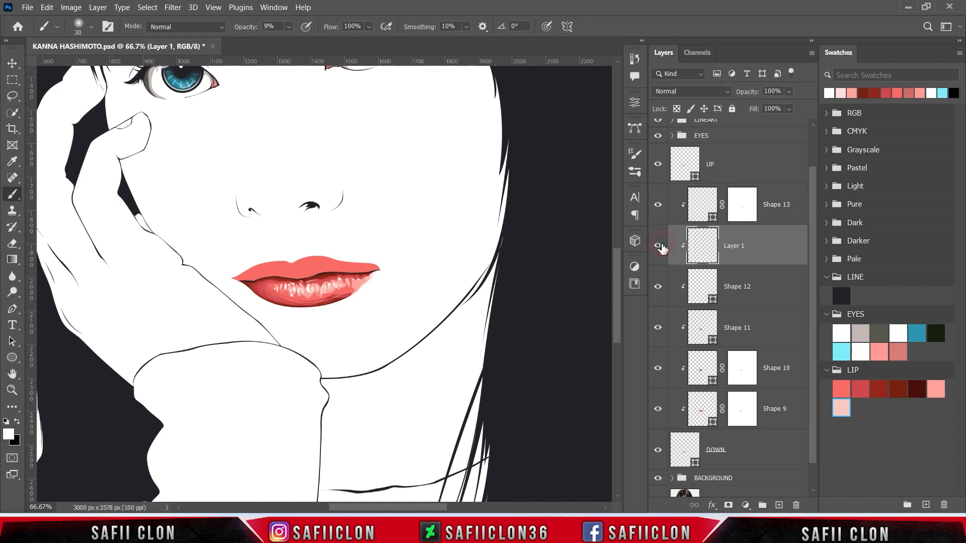
left_click(773, 218)
left_click(658, 206)
left_click(658, 206)
Step: Select the UP base layer and set the Pen tool to Shape mode with the New Layer path operation
left_click(739, 165)
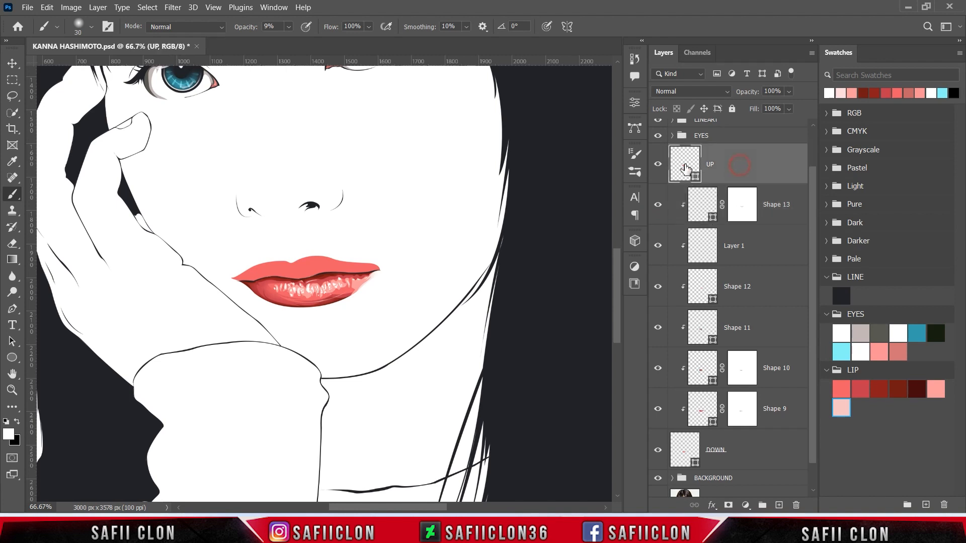
left_click(658, 165)
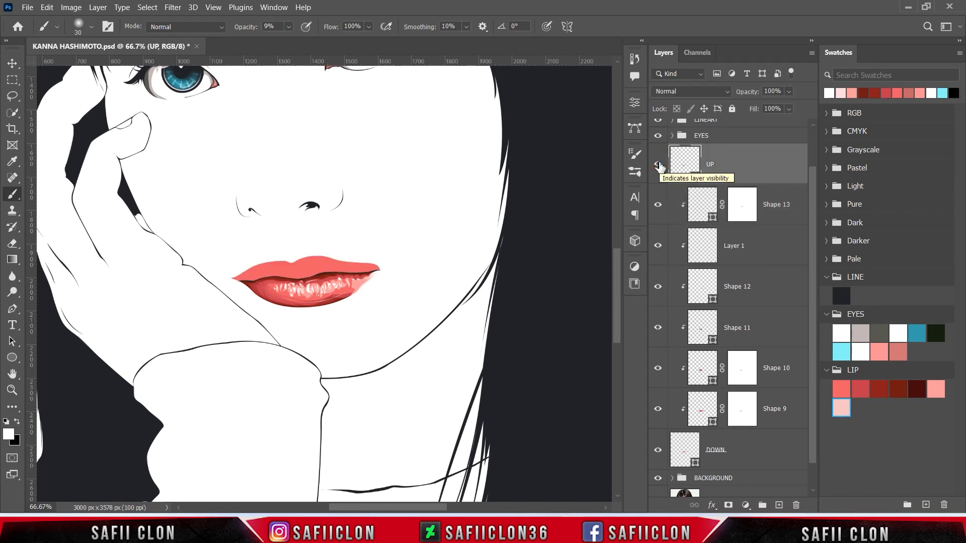
right_click(13, 309)
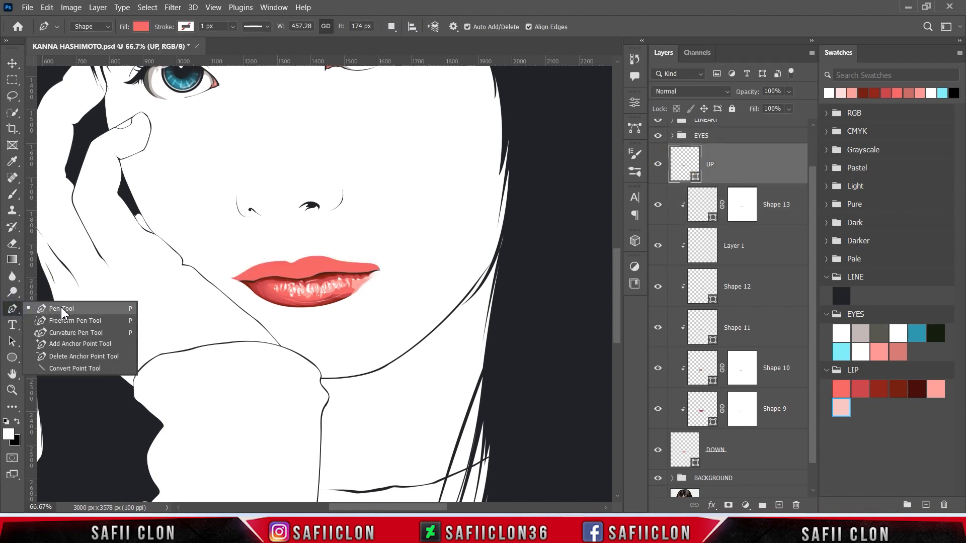
left_click(45, 307)
left_click(107, 28)
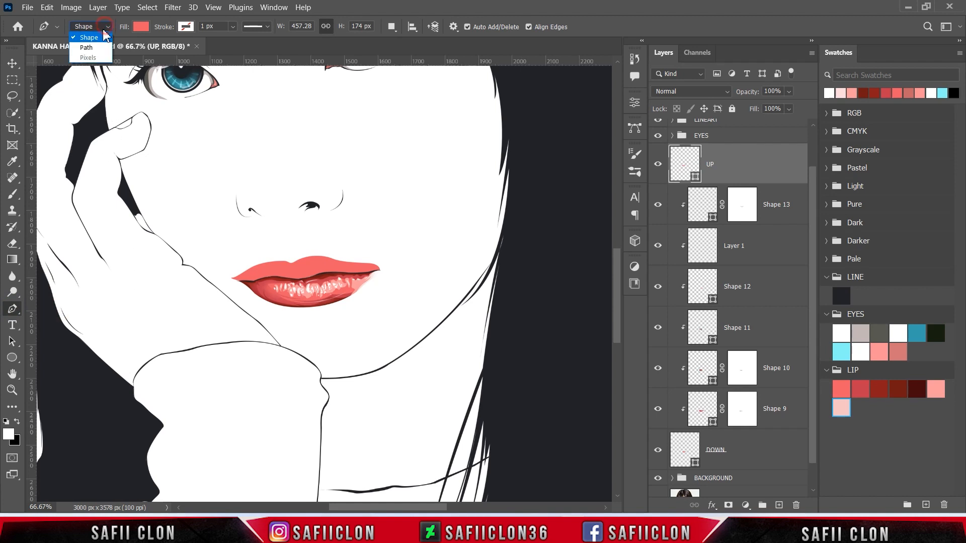
left_click(100, 38)
left_click(391, 29)
left_click(400, 42)
Step: Show the POSTERIZE reference and trace the upper lip's shadow edge from below the cupid's bow to the left mouth corner
scroll(785, 201, "up", 2)
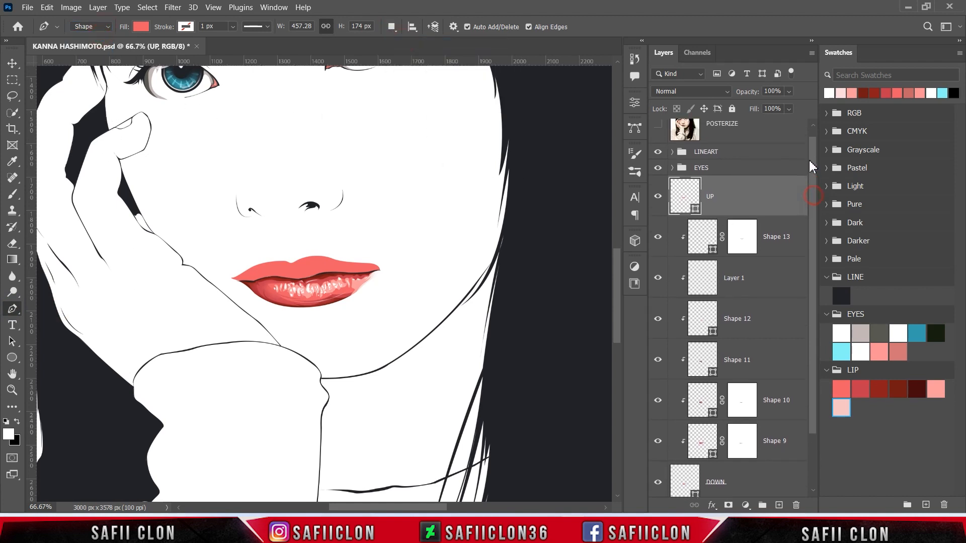
left_click(658, 139)
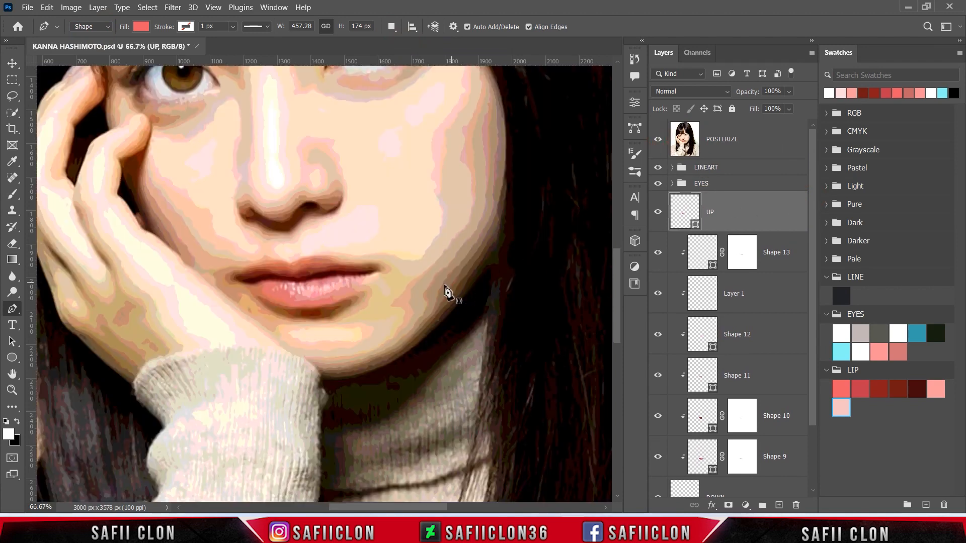
scroll(445, 291, "up", 3)
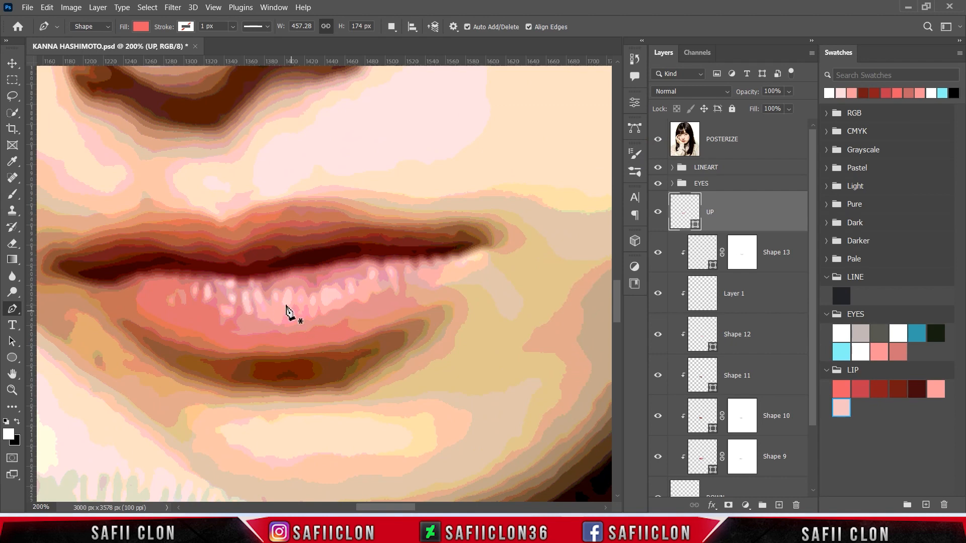
left_click(658, 145)
left_click(659, 144)
left_click_drag(400, 507, 391, 508)
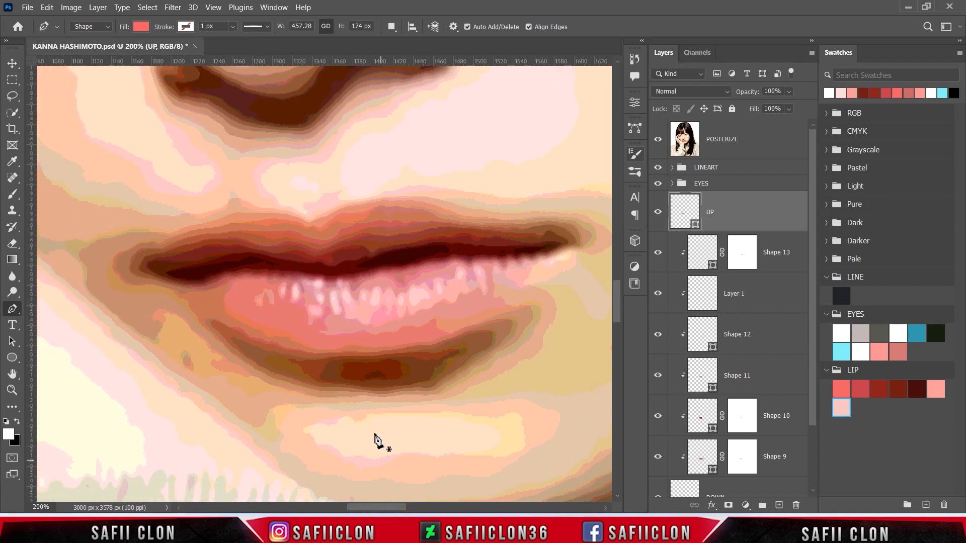
left_click(318, 239)
left_click_drag(287, 230, 267, 227)
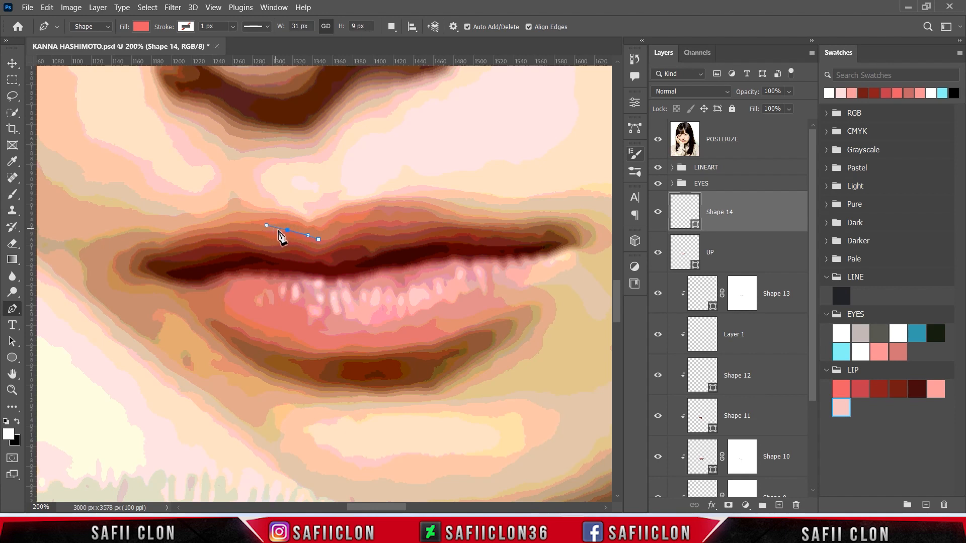
left_click(274, 228)
left_click(293, 236)
left_click_drag(249, 230, 115, 248)
Step: Continue the shadow outline from the left mouth corner beneath the mouth line towards the right corner
left_click(657, 140)
left_click(657, 141)
left_click_drag(133, 280, 150, 290)
left_click_drag(207, 285, 227, 275)
left_click_drag(271, 284, 301, 287)
left_click_drag(380, 292, 423, 291)
left_click_drag(487, 283, 535, 275)
Step: Bring the shadow outline back along the right half of the upper lip and close it at the cupid's bow
left_click(657, 140)
left_click(657, 139)
left_click_drag(534, 225, 503, 231)
left_click_drag(439, 223, 310, 237)
left_click(409, 225)
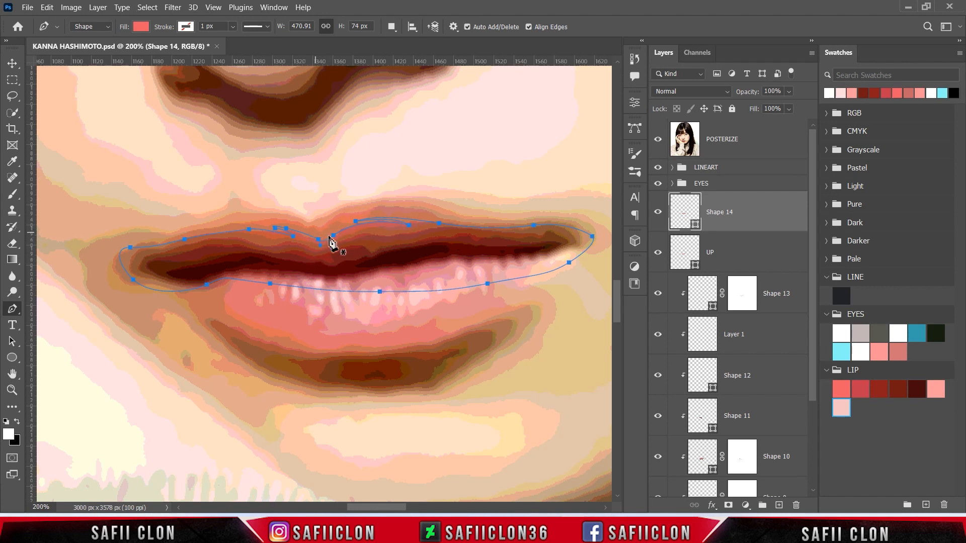
Step: Hide the reference, fill the new shape with the LIP swatch c33a4e, and clip it to the UP base layer
left_click(655, 143)
double_click(696, 223)
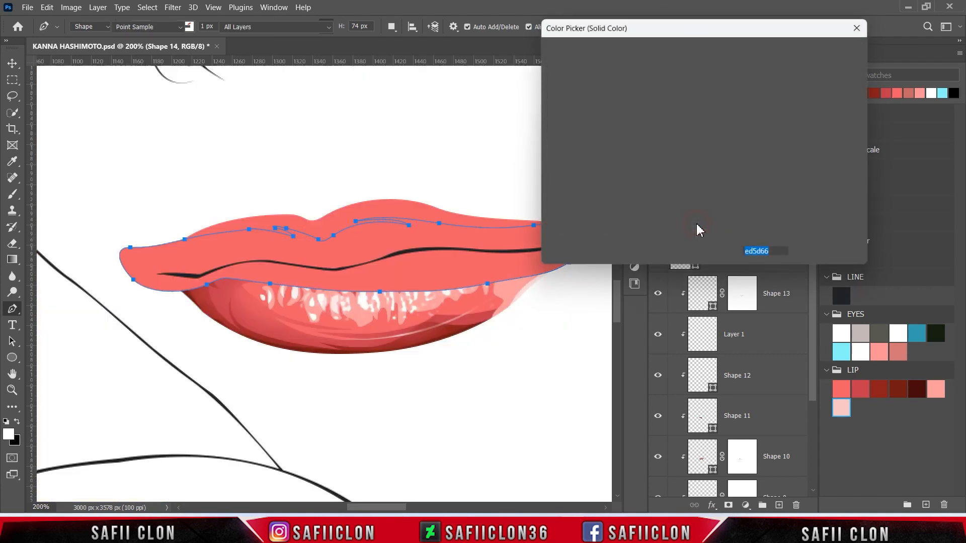
left_click(863, 387)
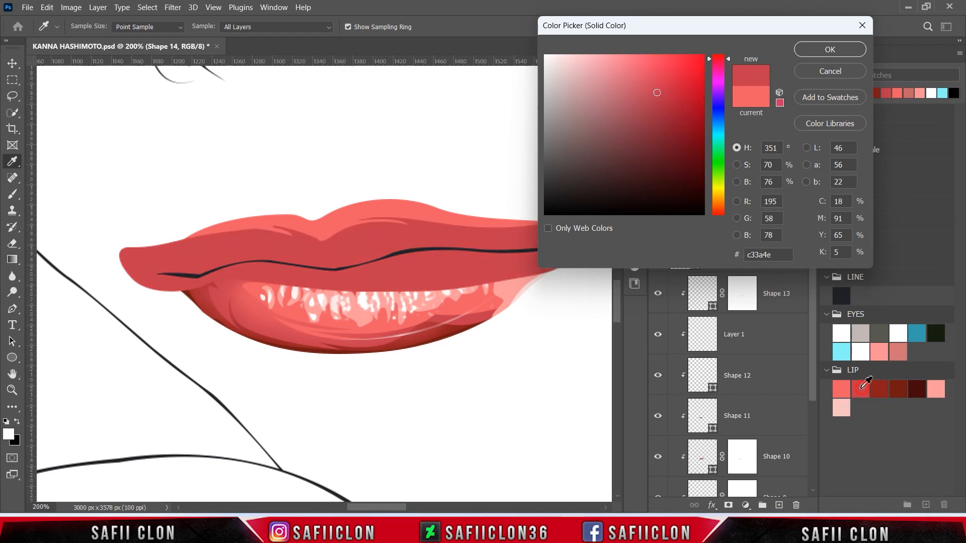
left_click(811, 49)
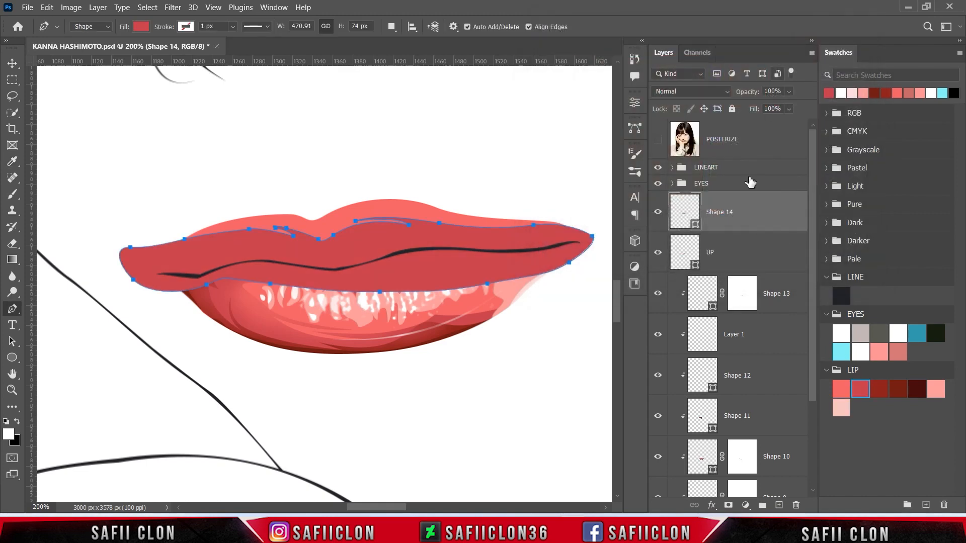
right_click(749, 215)
left_click(788, 246)
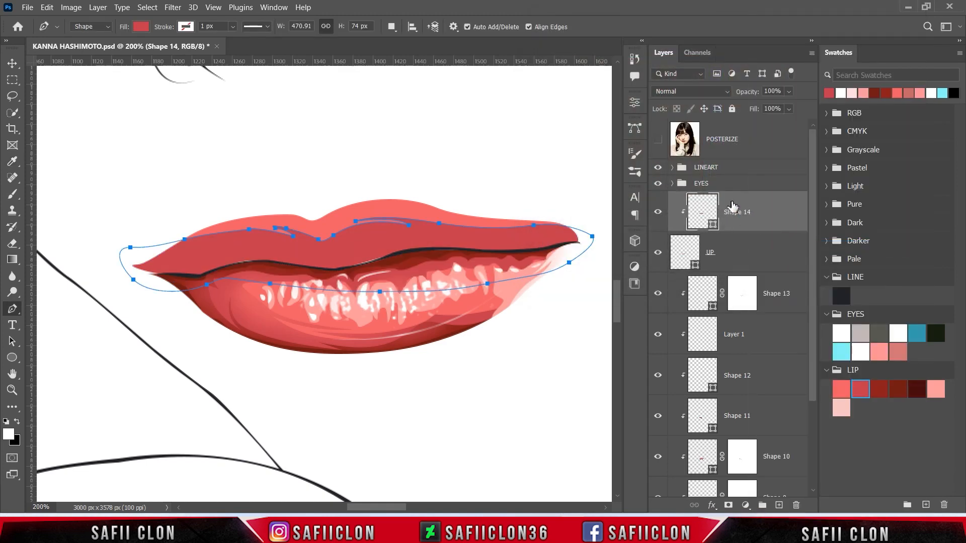
Step: Start a second, lower shadow shape on a new layer, tracing the reference from the lip's centre to the left corner
left_click(391, 26)
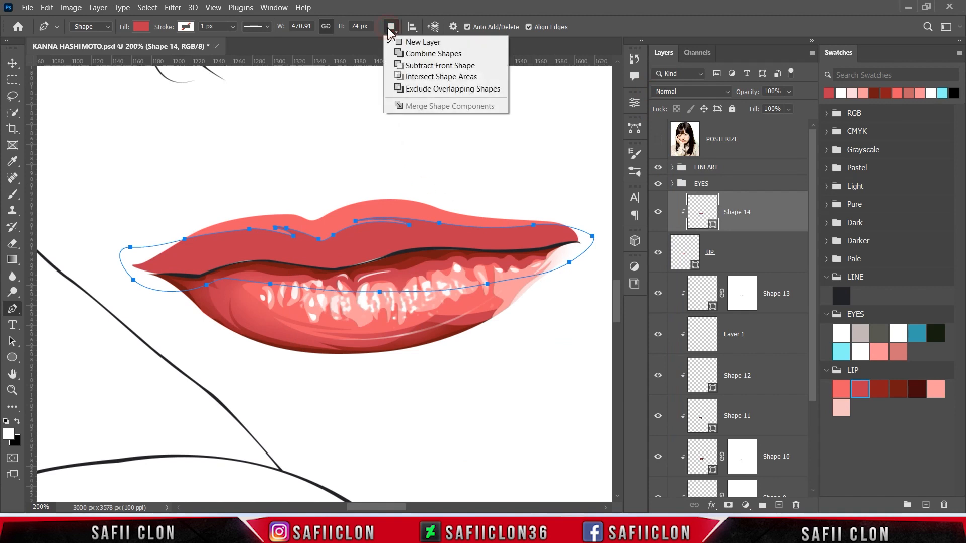
left_click(413, 44)
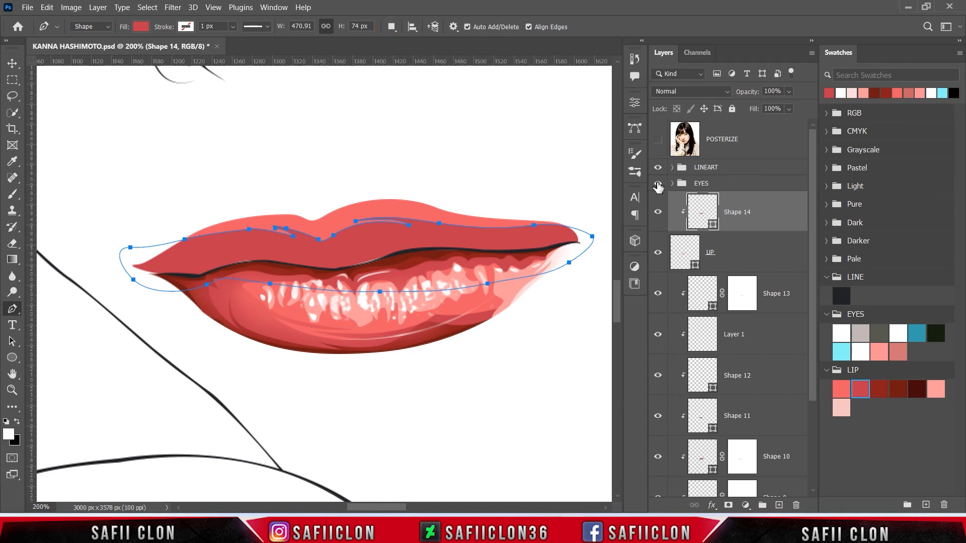
left_click(658, 139)
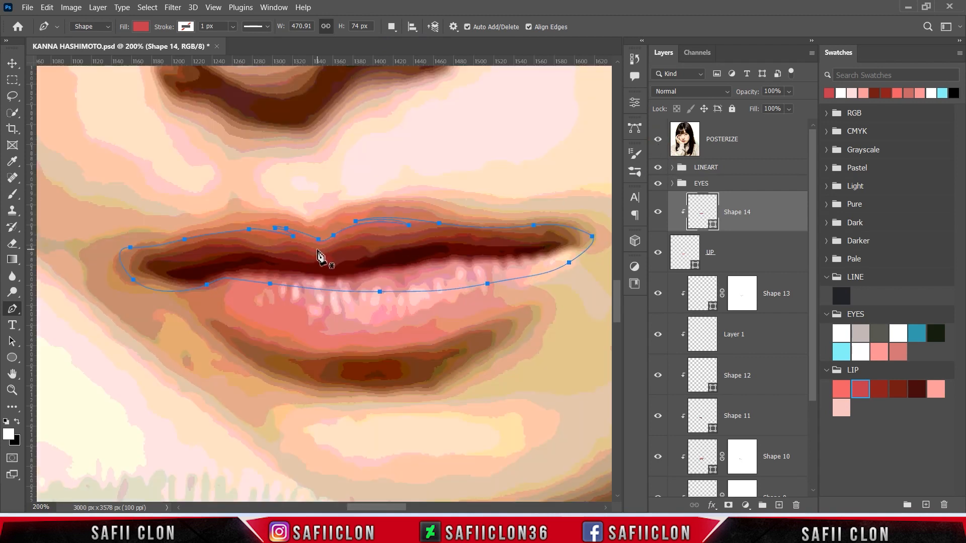
left_click(316, 249)
left_click(295, 246)
left_click_drag(285, 242, 287, 241)
left_click_drag(300, 244, 226, 232)
left_click(291, 239, "alt")
left_click(302, 247)
left_click_drag(161, 252, 147, 290)
Step: Hide the reference and extend the second shadow outline below the mouth line and around the right mouth corner
left_click(658, 139)
left_click_drag(190, 303, 215, 308)
left_click_drag(299, 309, 329, 308)
left_click_drag(403, 299, 428, 293)
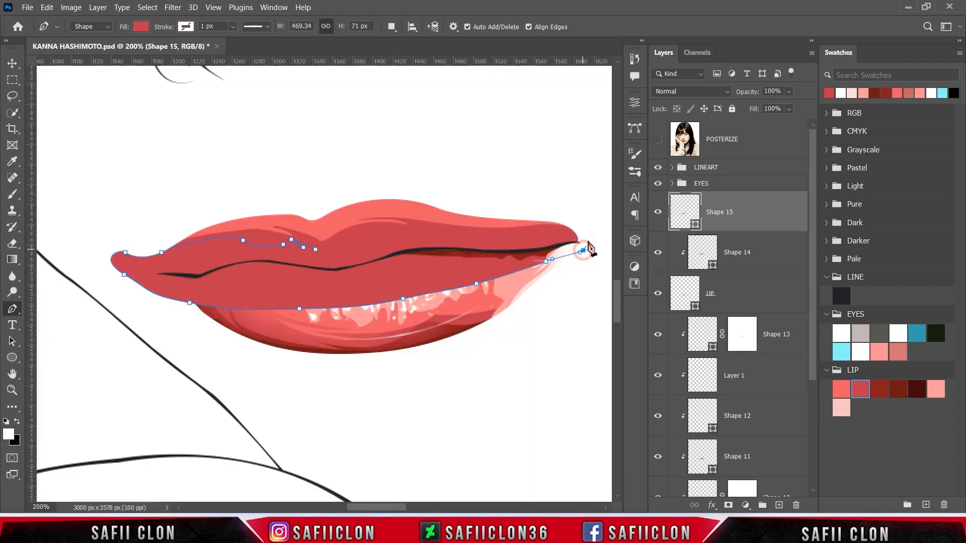
left_click_drag(589, 247, 587, 241)
Step: Close the second shadow shape by tracing its upper edge from the right corner to the lip's centre, then hide the reference
left_click(658, 140)
left_click(658, 139)
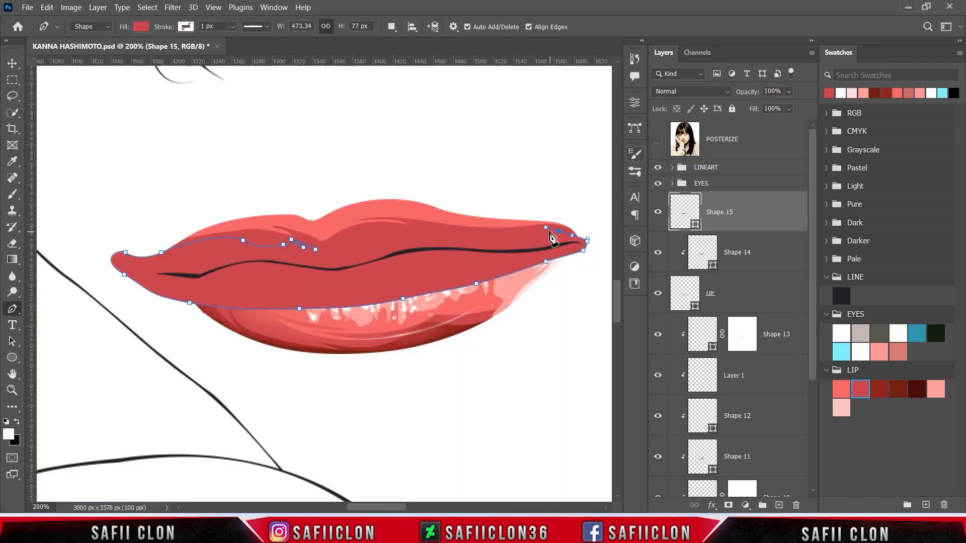
left_click(658, 140)
left_click_drag(522, 235, 470, 229)
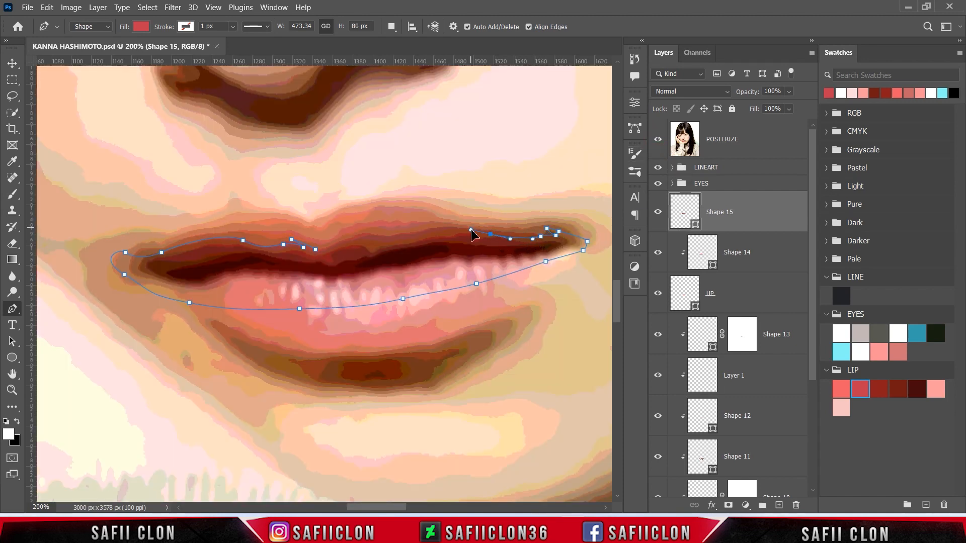
left_click(411, 230)
left_click(397, 238)
left_click(384, 237)
left_click_drag(358, 236, 348, 240)
left_click(491, 244, "ctrl+alt")
left_click(659, 141)
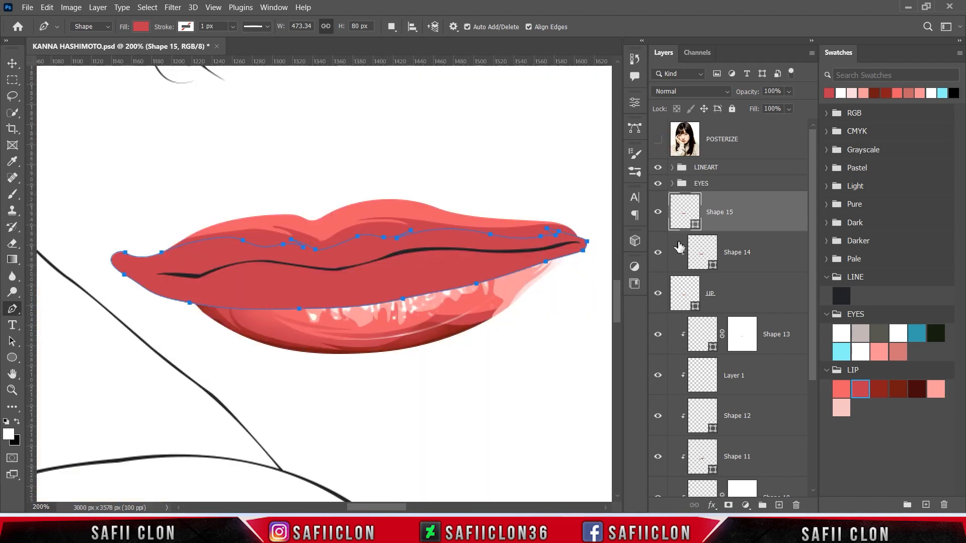
Step: Fill the second upper-lip shadow shape with the LIP swatch 8c1c1a and clip it to the UP base layer
double_click(696, 225)
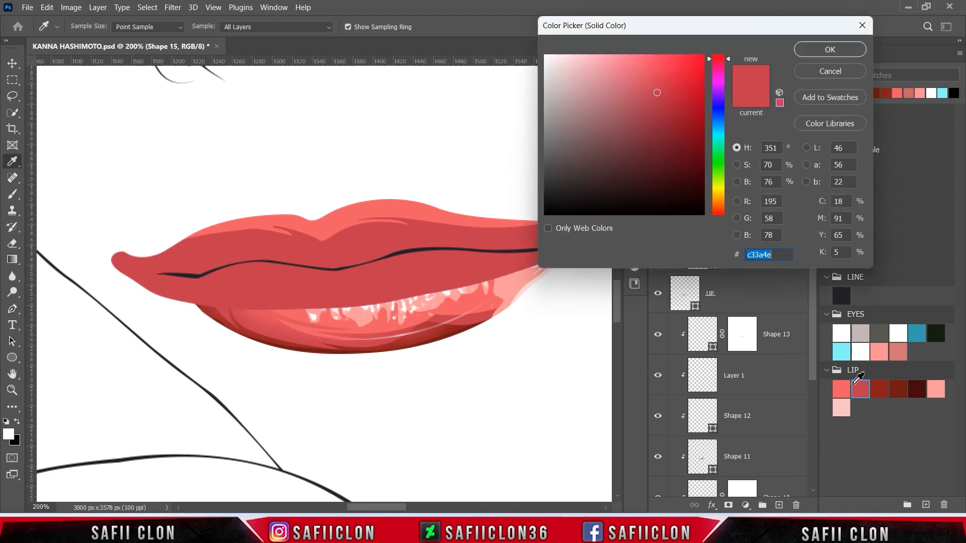
left_click(880, 389)
left_click(812, 50)
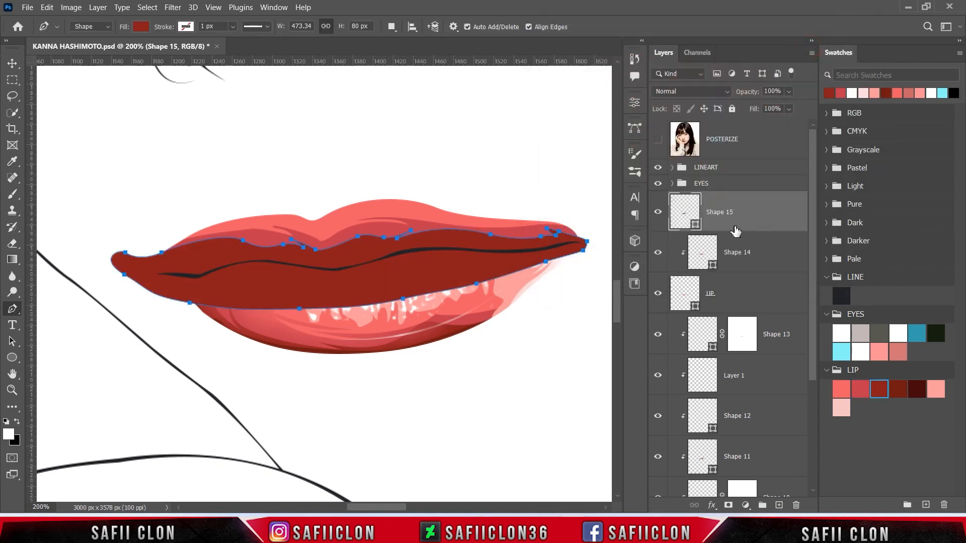
right_click(754, 214)
left_click(790, 247)
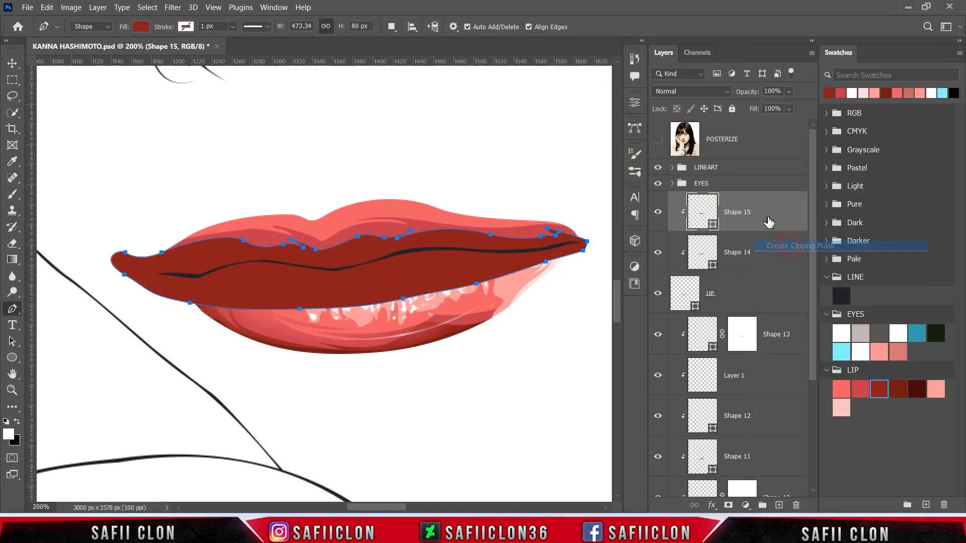
Step: Start a third, lower shadow shape on a new layer, tracing the reference from the upper lip's centre toward the left corner
left_click(392, 28)
left_click(419, 41)
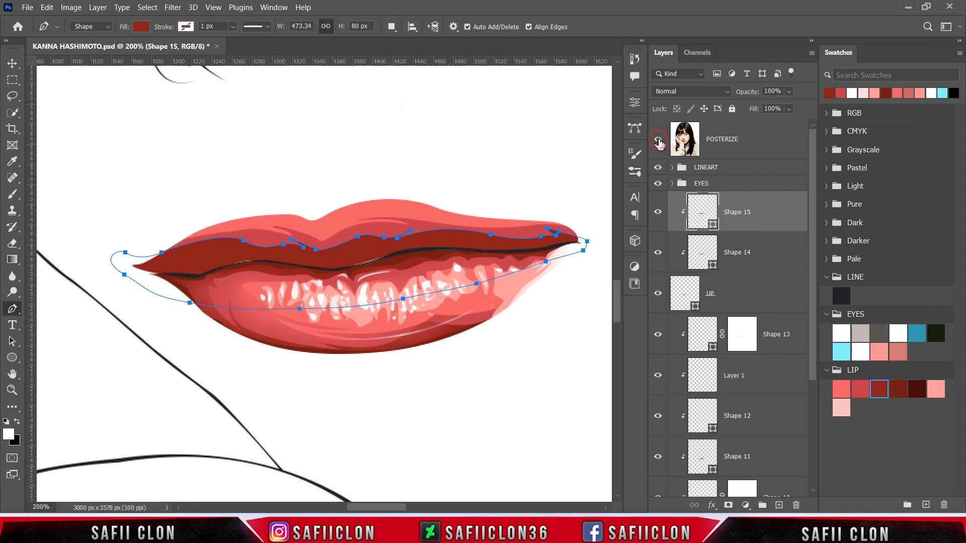
left_click(658, 140)
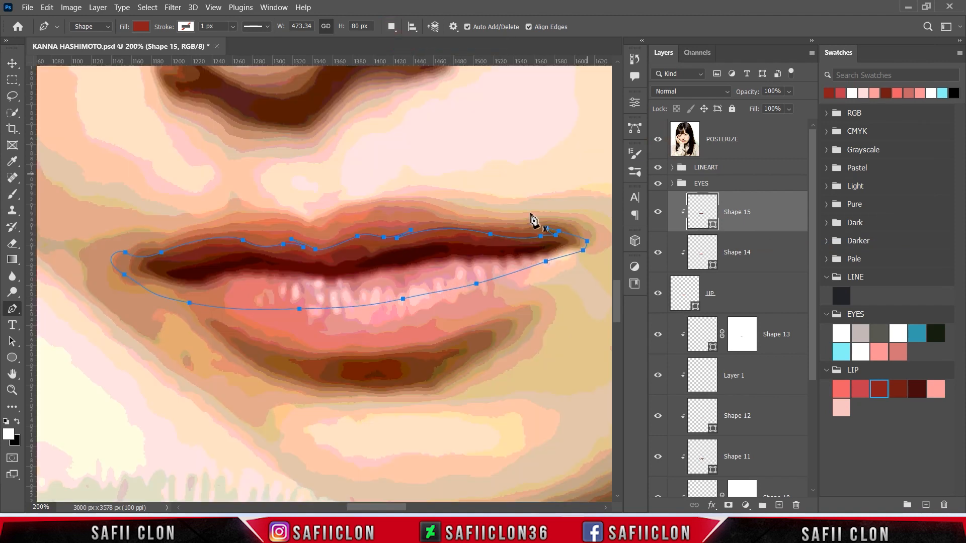
left_click(326, 263)
left_click(312, 257)
left_click(298, 259)
left_click(275, 253)
left_click(236, 244)
left_click_drag(195, 250, 178, 254)
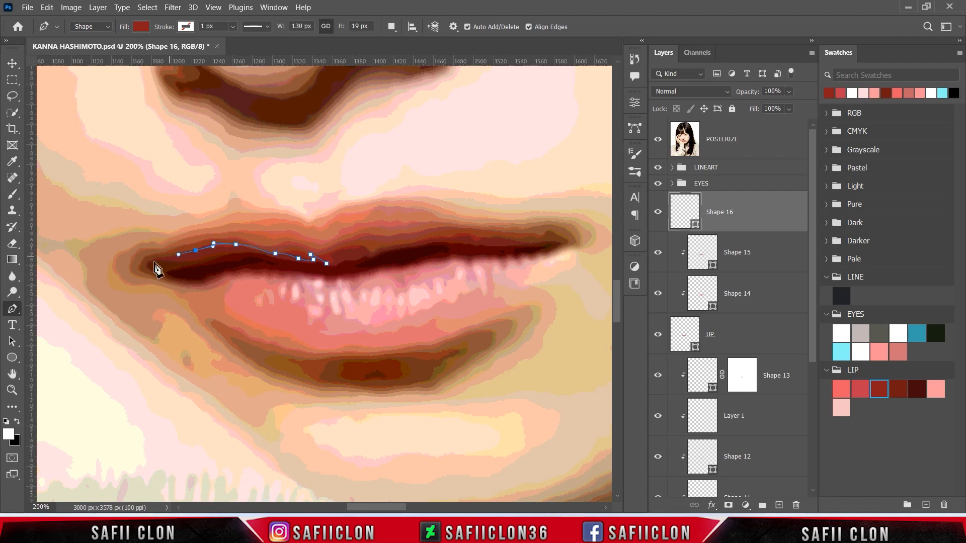
Step: Hide the reference and extend the third shadow outline around the left corner, below the mouth line and up to the right corner
left_click(658, 140)
left_click(129, 256)
left_click(149, 288)
left_click(283, 310)
left_click(440, 301)
left_click(518, 278)
left_click(585, 241)
Step: Show the reference and trace the third shadow's upper edge inward from the right mouth corner, checking it against the artwork
left_click(659, 140)
left_click(543, 242)
left_click(508, 240)
left_click(482, 240)
left_click_drag(454, 236, 435, 236)
left_click(658, 139)
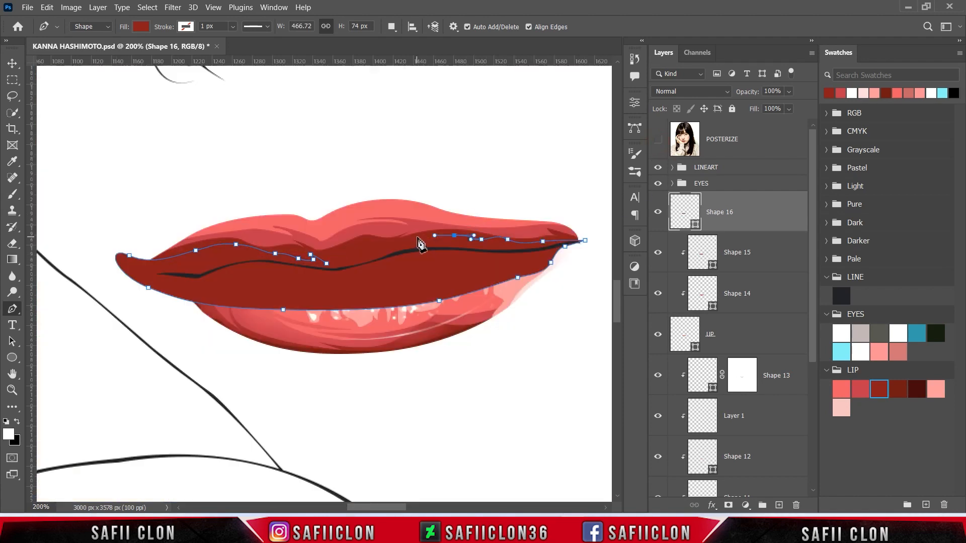
left_click(434, 235)
Step: Trace the remaining upper edge of the third shadow to the lip's centre, close the shape and hide the reference
left_click(659, 139)
left_click_drag(389, 244, 323, 264)
left_click(361, 246)
left_click(371, 255)
left_click(333, 254)
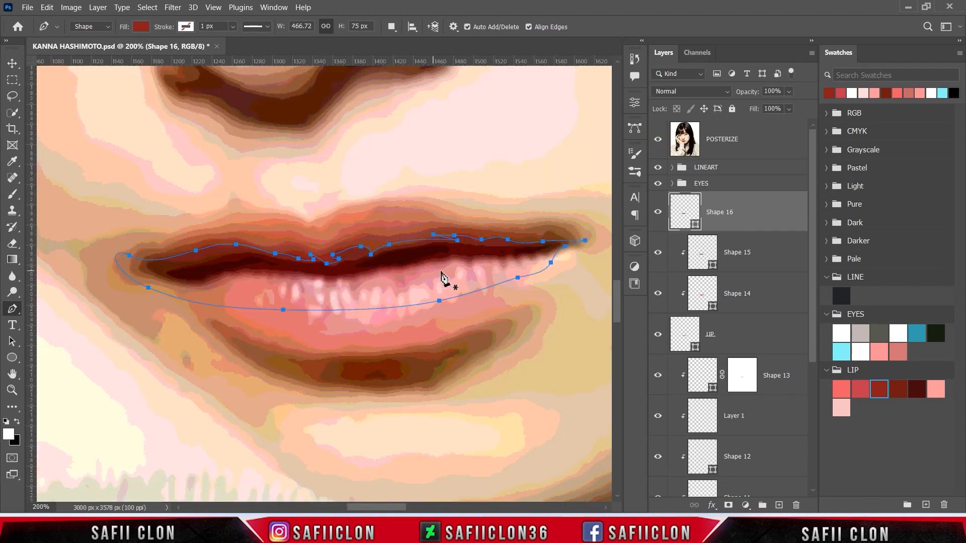
left_click(658, 142)
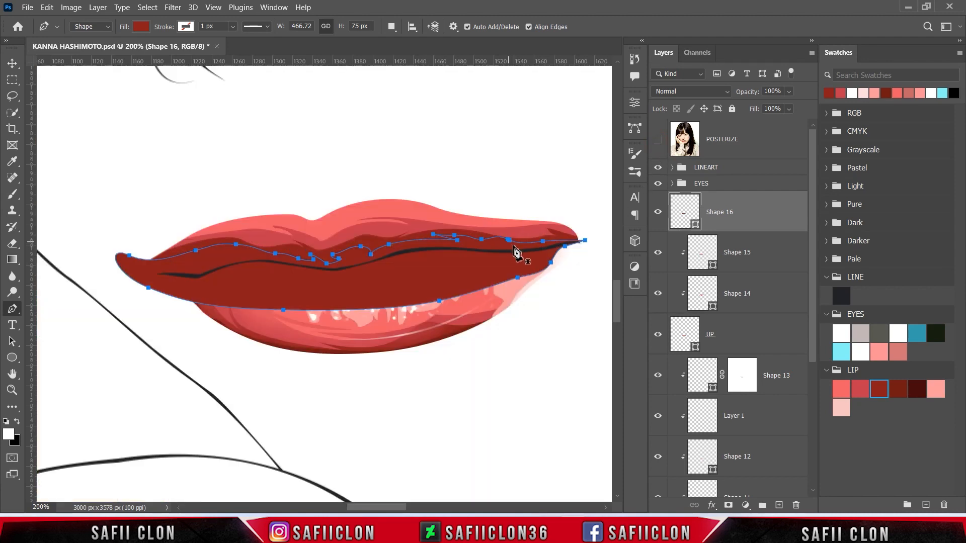
Step: Fill the third shadow shape with the darker LIP swatch 6c1813 and clip it to the UP base layer
double_click(696, 226)
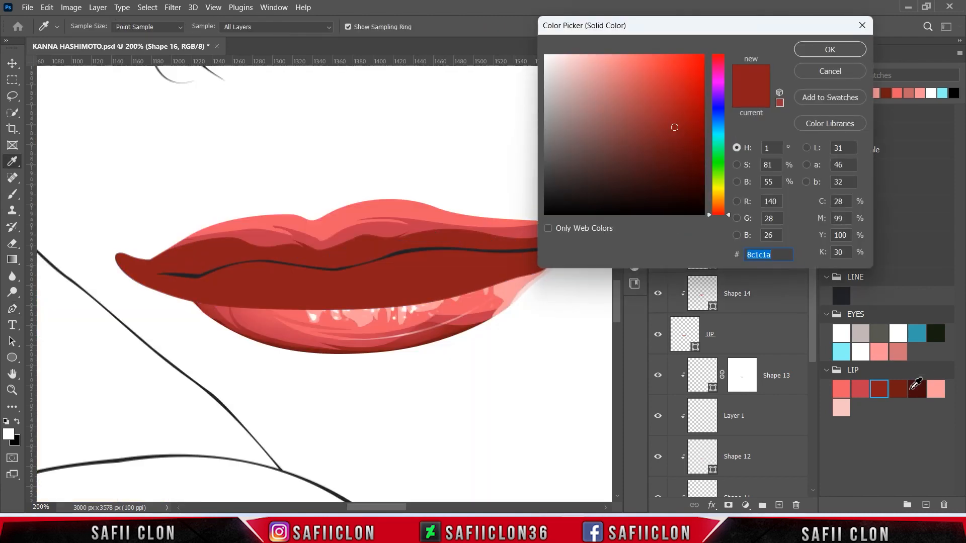
left_click(677, 145)
left_click(805, 55)
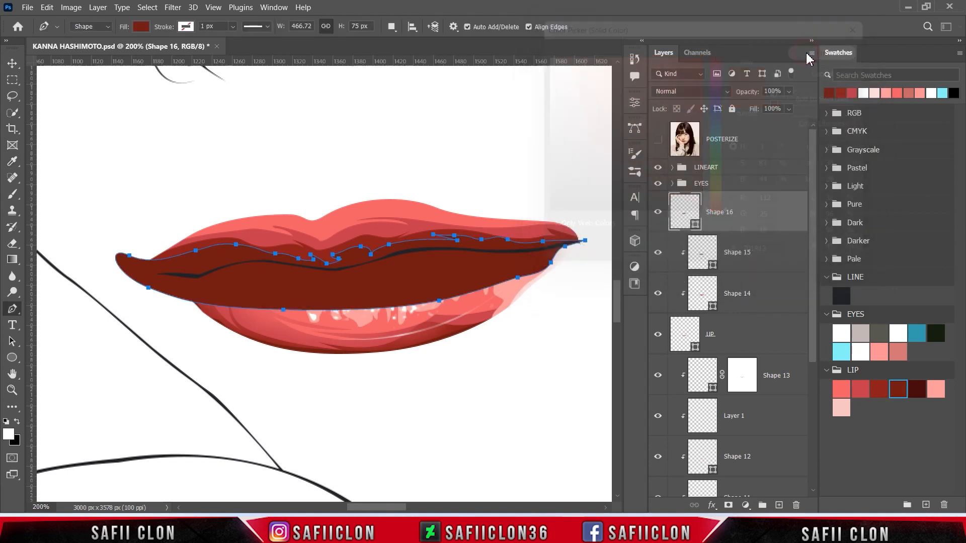
right_click(748, 212)
left_click(785, 244)
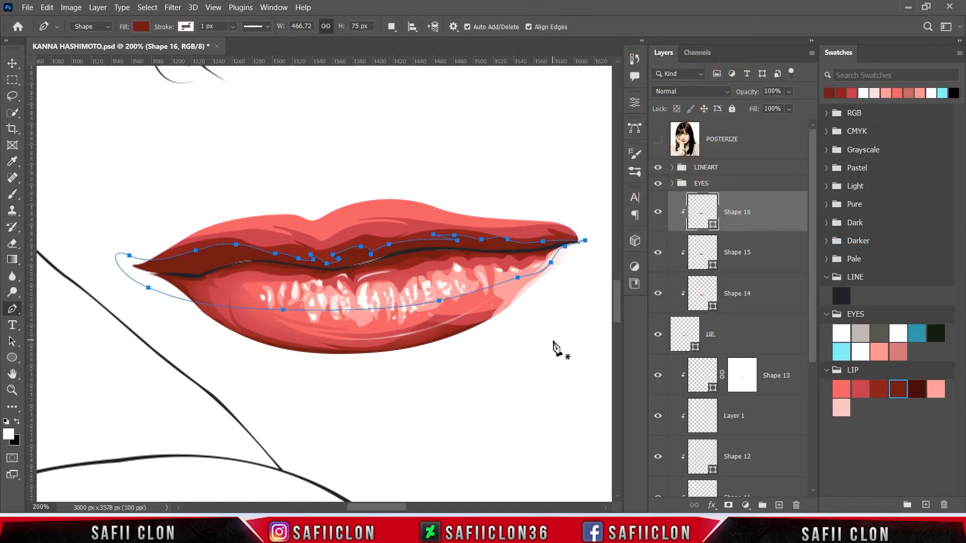
Step: Start a fourth shadow shape on a new layer, tracing the darkest reference band from the lip's centre to the left corner
left_click(391, 27)
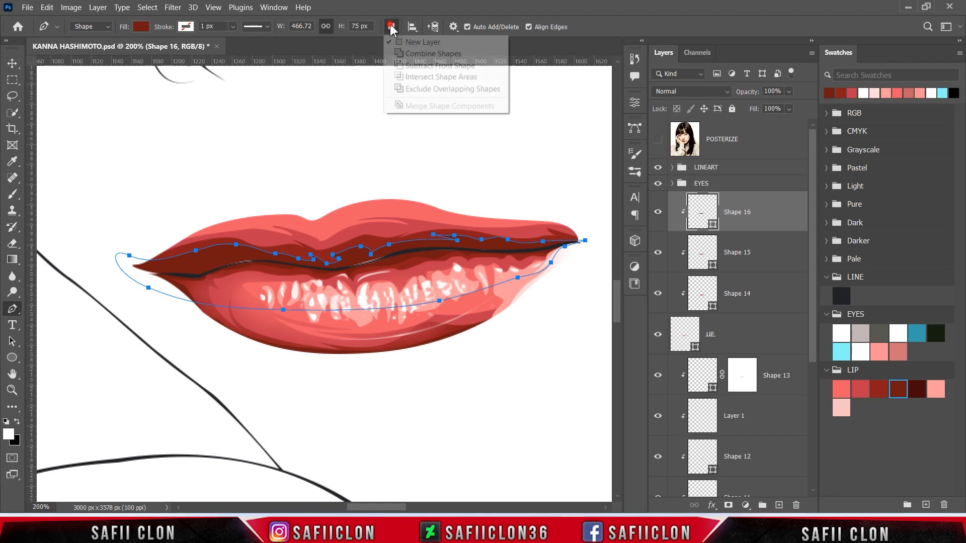
left_click(409, 45)
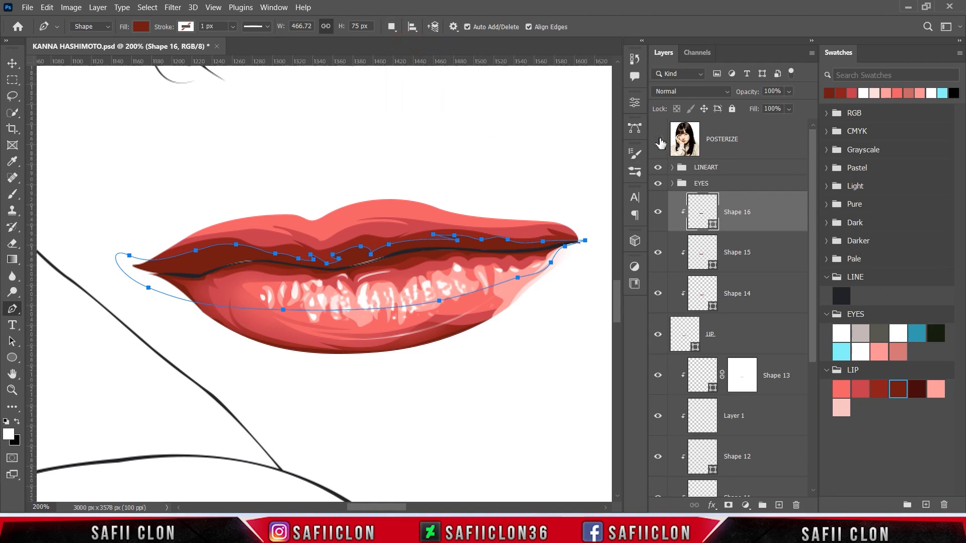
left_click(658, 140)
left_click_drag(356, 262, 343, 271)
left_click(325, 265)
left_click(307, 263)
left_click(275, 259)
left_click_drag(232, 252, 155, 259)
Step: Hide the reference and extend the fourth shadow outline past the left corner, below the mouth line and up to the right corner
left_click(658, 139)
left_click(121, 248)
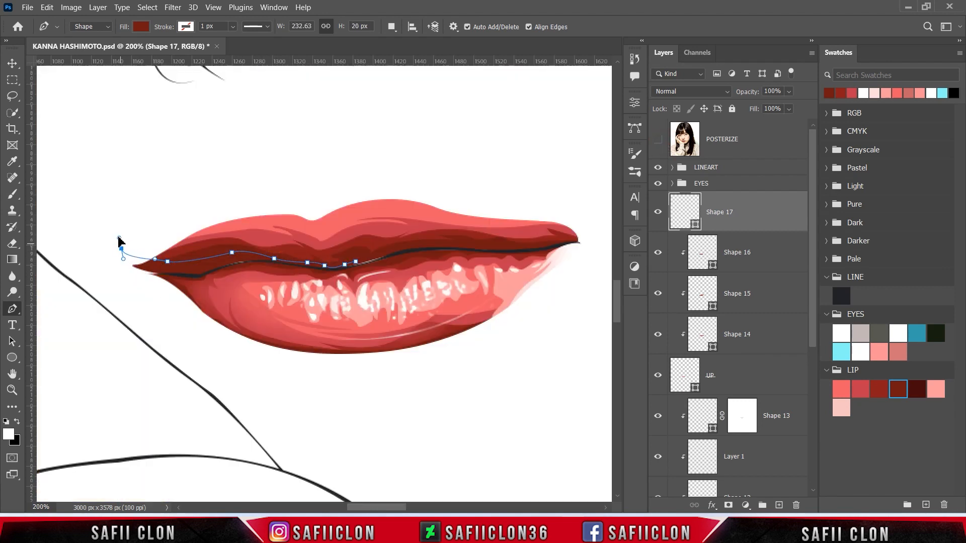
left_click(173, 309)
left_click(352, 305)
left_click(505, 290)
left_click(562, 265)
left_click(581, 249)
Step: Trace the fourth shadow's upper edge just above the mouth line, from the right corner back toward the lip's centre
left_click(567, 242)
left_click(534, 247)
left_click(505, 244)
left_click(474, 244)
left_click(447, 237)
left_click(467, 247)
left_click(421, 243)
left_click(395, 247)
left_click_drag(367, 259, 362, 262)
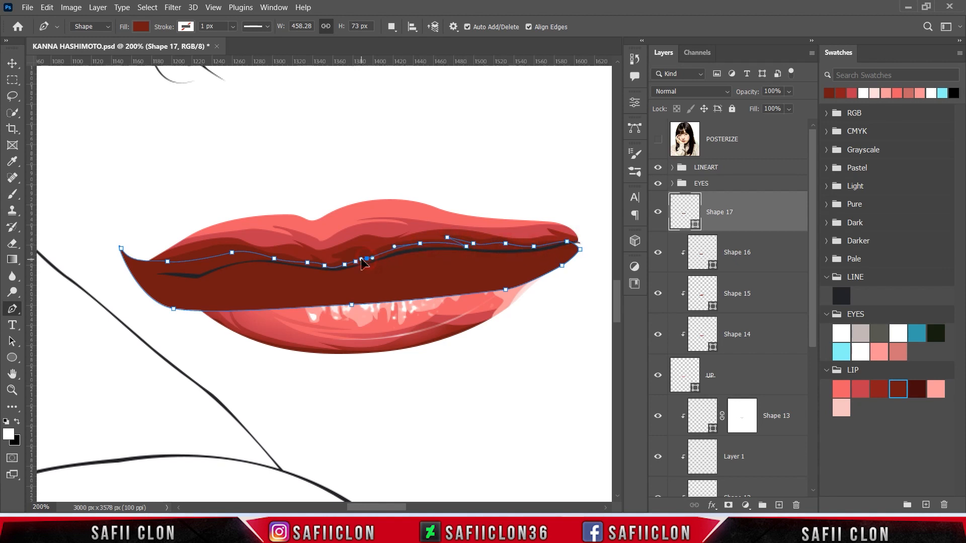
Step: Show the reference to close the fourth shadow shape at the lip's centre, then hide the reference
left_click(658, 141)
left_click(349, 264)
left_click(357, 262)
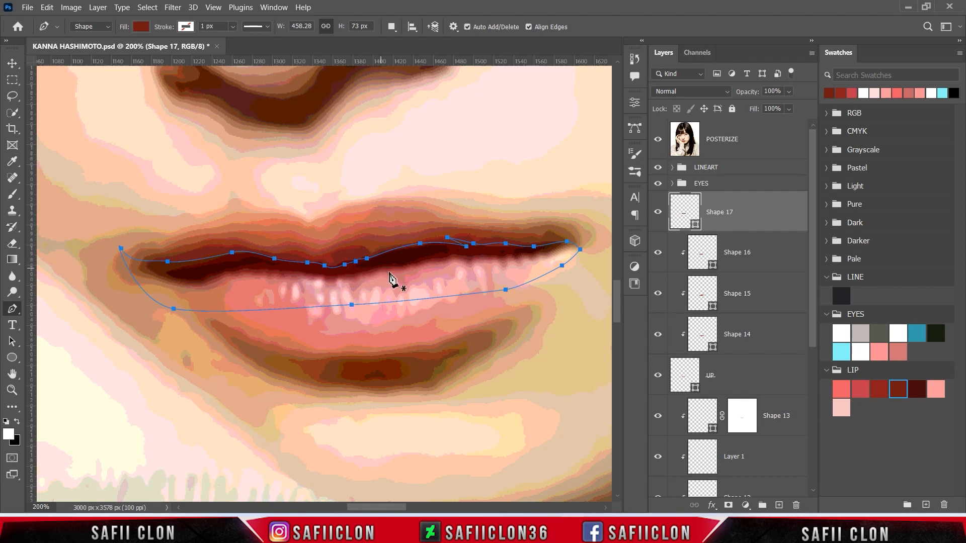
left_click(660, 140)
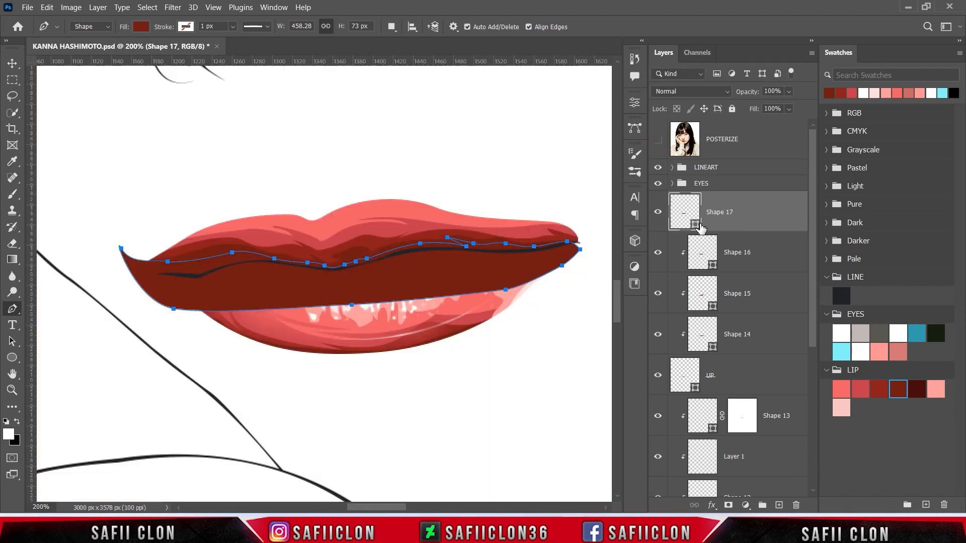
Step: Fill the fourth shadow shape with dark red 590d08, clip it to the UP base layer, and compare it with the reference
double_click(698, 226)
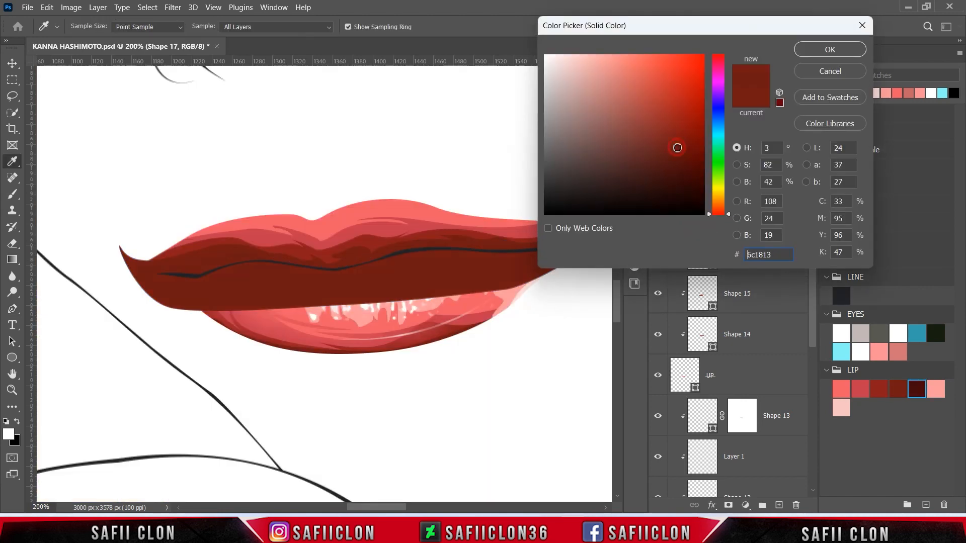
left_click_drag(668, 155, 693, 158)
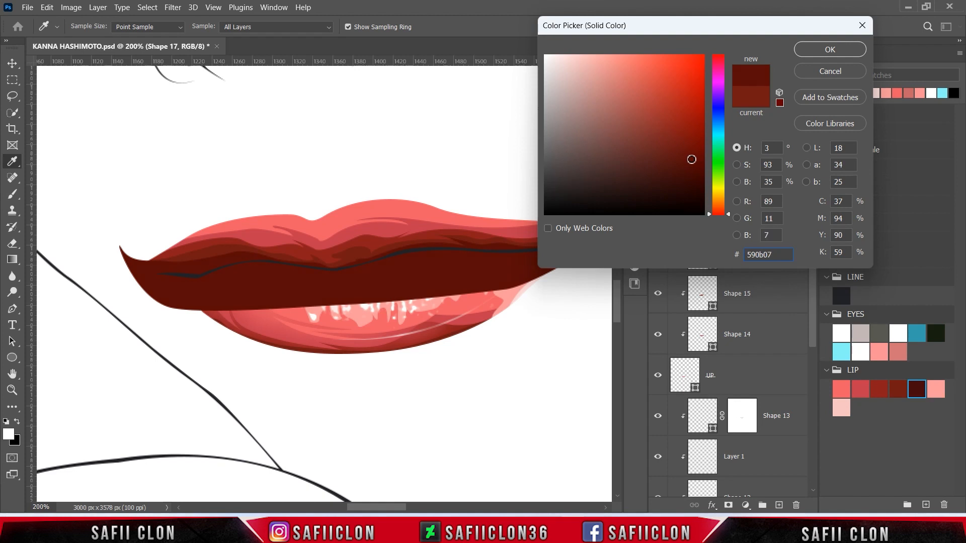
left_click(818, 54)
right_click(754, 211)
left_click(792, 246)
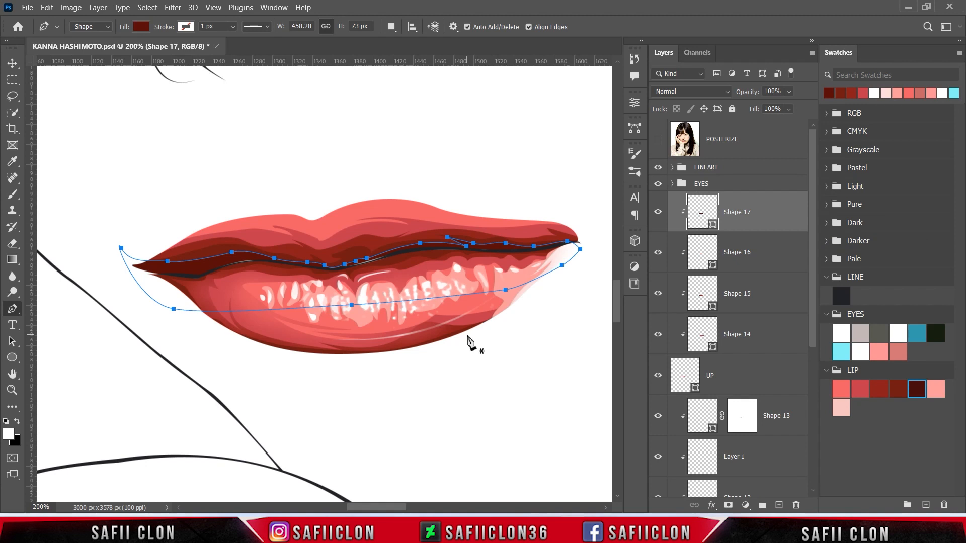
left_click(658, 211)
left_click(658, 212)
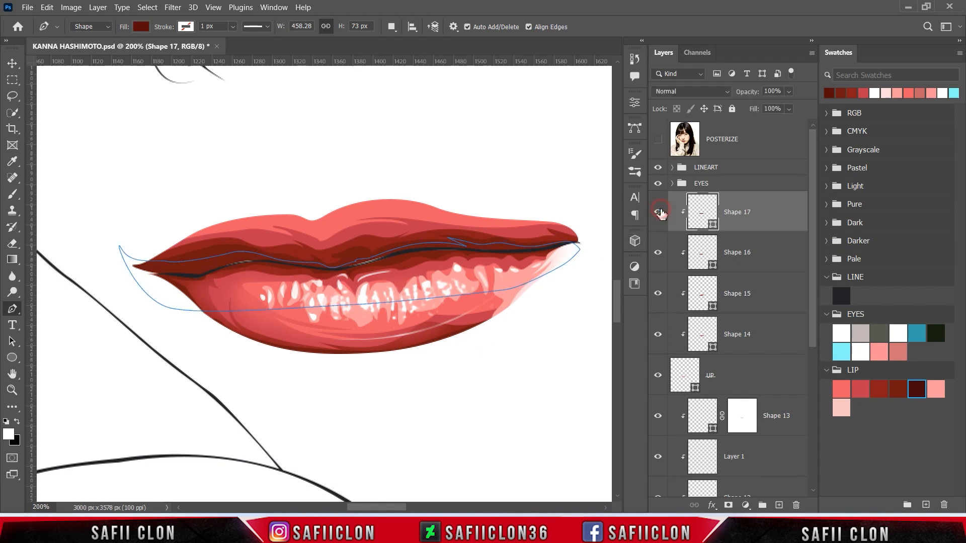
left_click(659, 140)
left_click(659, 140)
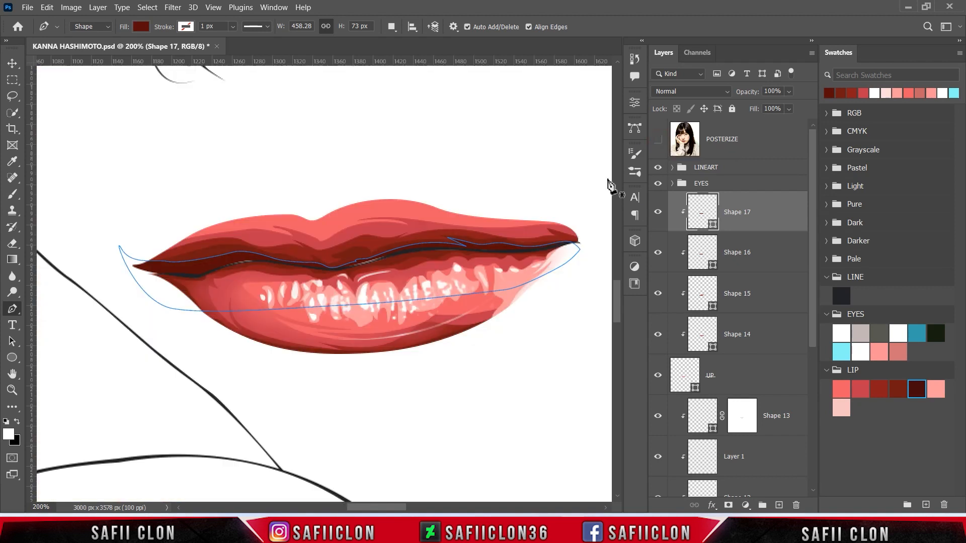
Step: Start a highlight shape on a new layer with the Pen tool, following the upper lip's top edge from the left to the cupid's bow
left_click(12, 309)
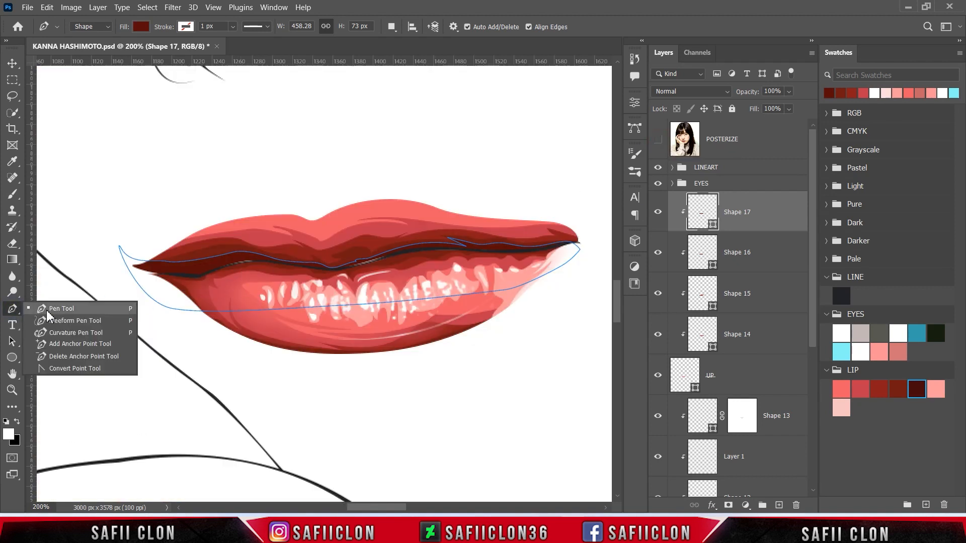
left_click(108, 26)
left_click(106, 40)
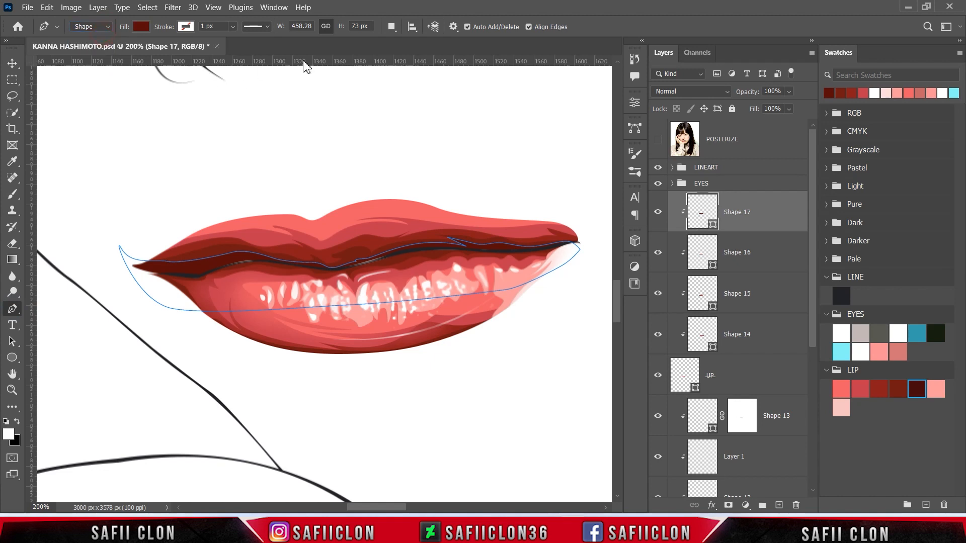
left_click(392, 27)
left_click(412, 39)
left_click(168, 243)
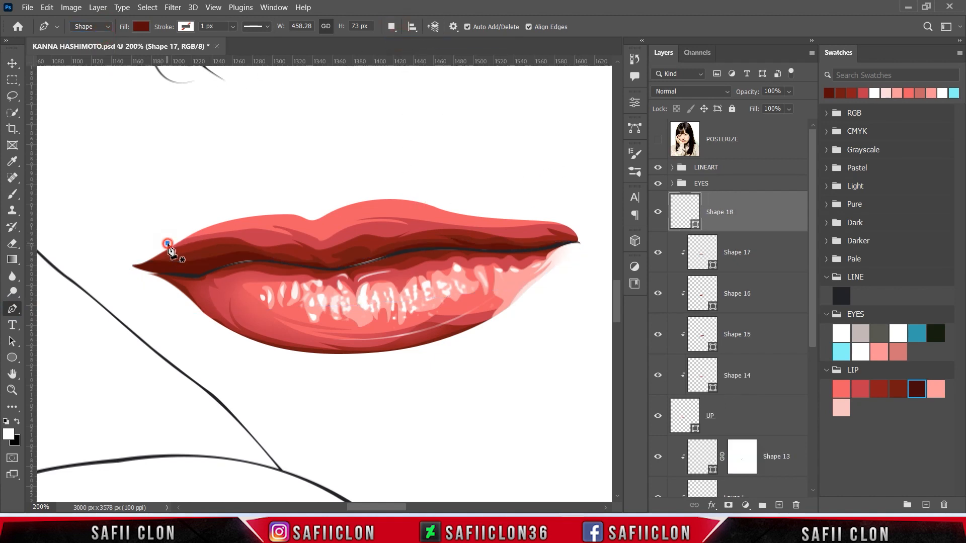
left_click_drag(263, 221, 324, 235)
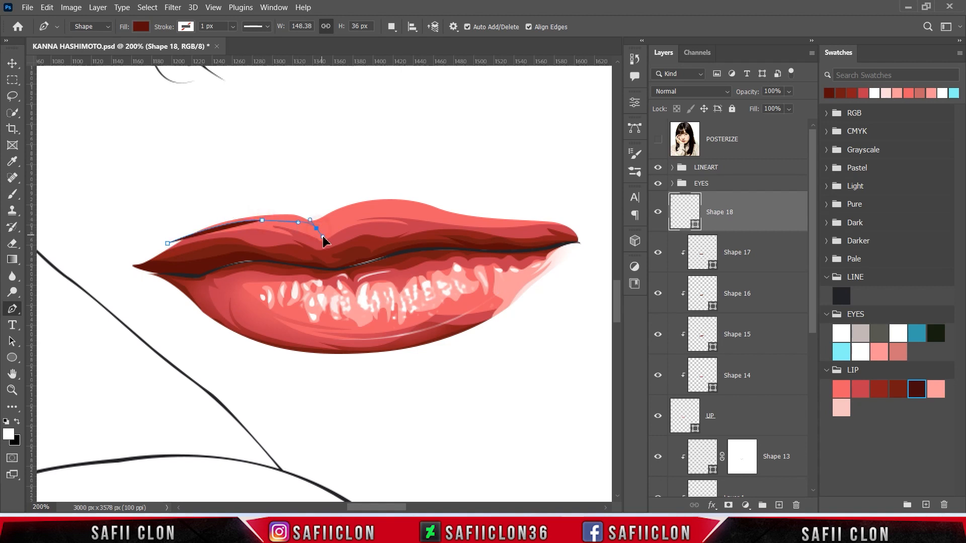
left_click(657, 138)
left_click(658, 139)
left_click(316, 228, "alt")
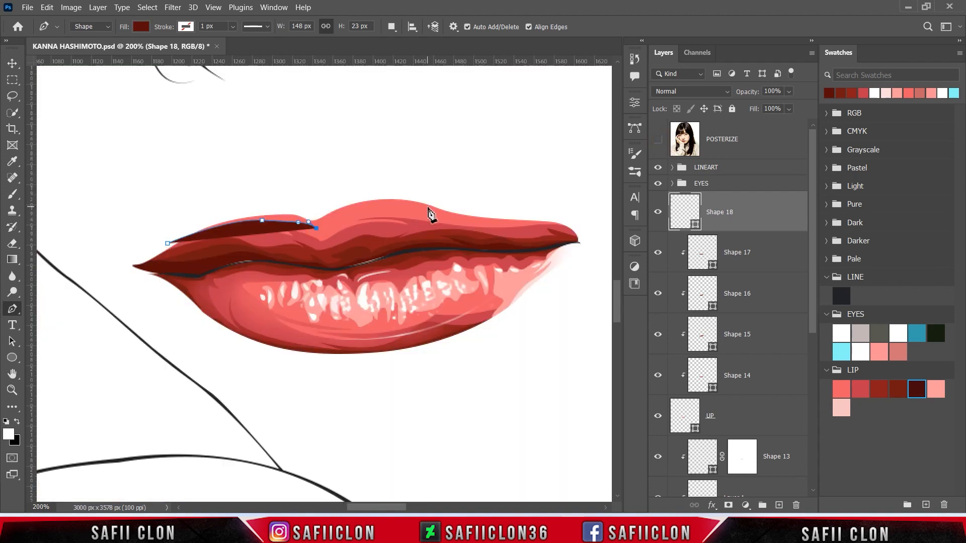
Step: Continue the highlight outline along the right half of the lip's top edge and close it with a loop above the lip
left_click_drag(425, 205, 476, 208)
left_click_drag(559, 221, 520, 213)
scroll(101, 189, "left", 5)
left_click_drag(182, 223, 176, 239)
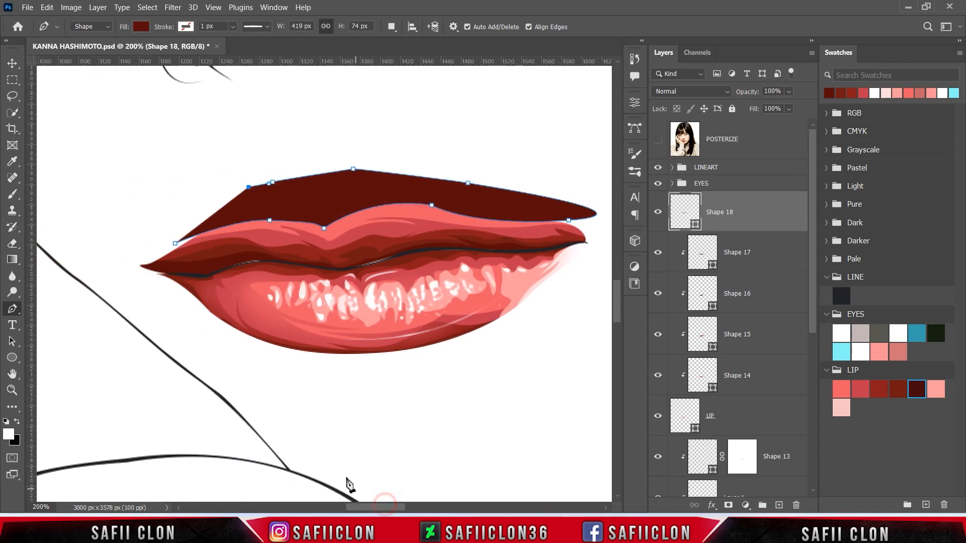
left_click(175, 243)
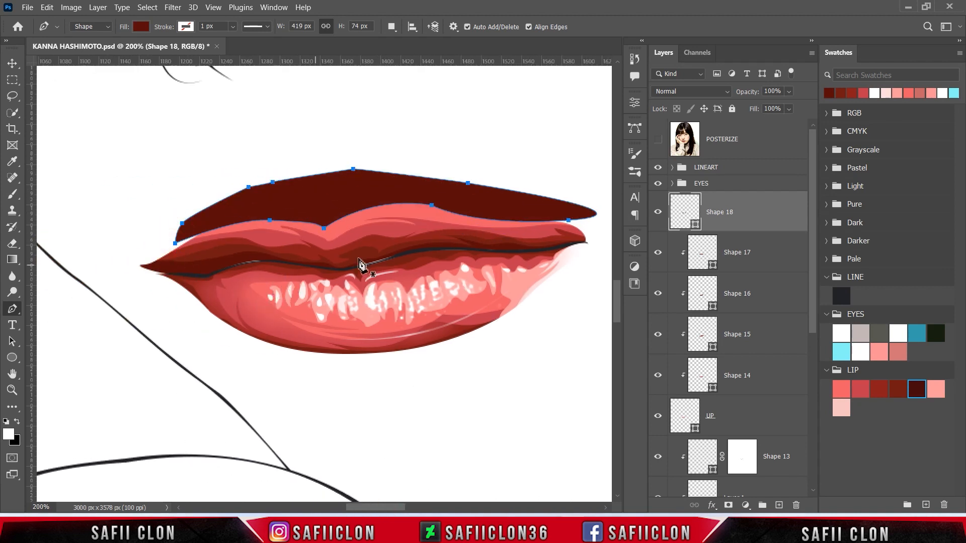
Step: Clip the highlight shape to the UP base layer and fill it with the LIP swatch f99b9c
right_click(751, 211)
left_click(775, 245)
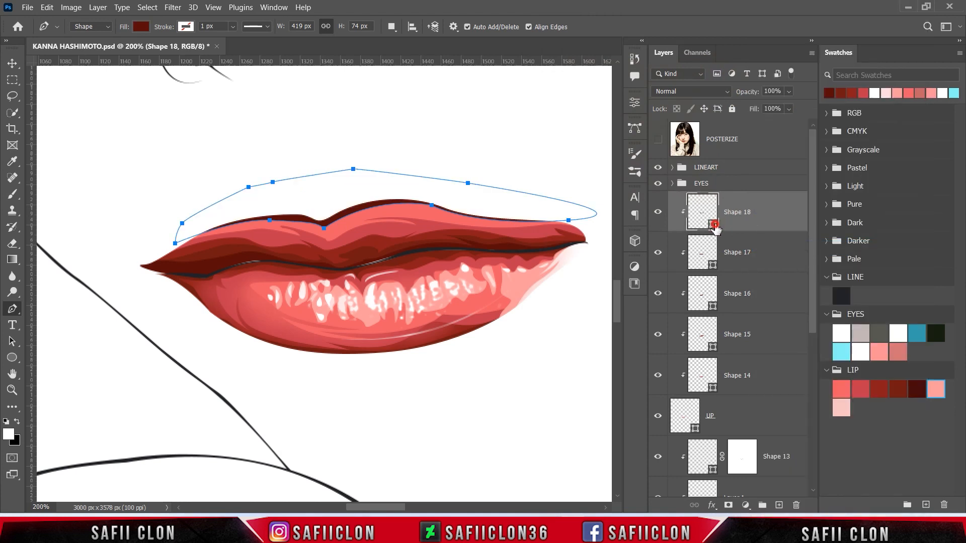
double_click(715, 226)
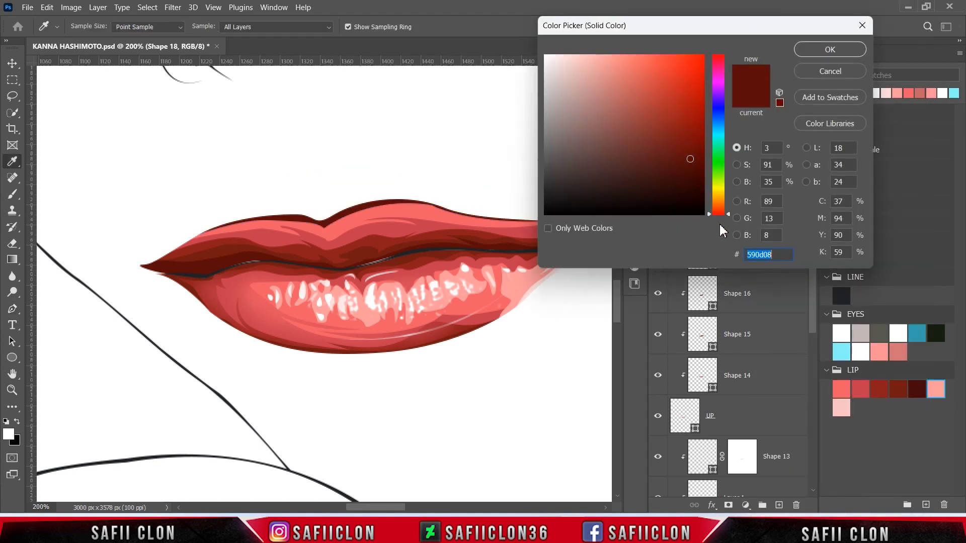
left_click(844, 406)
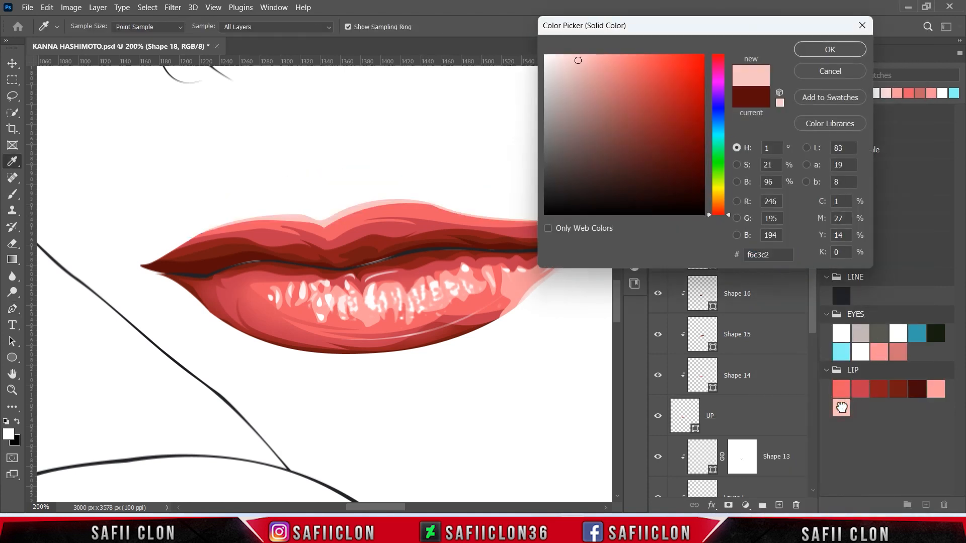
left_click(936, 390)
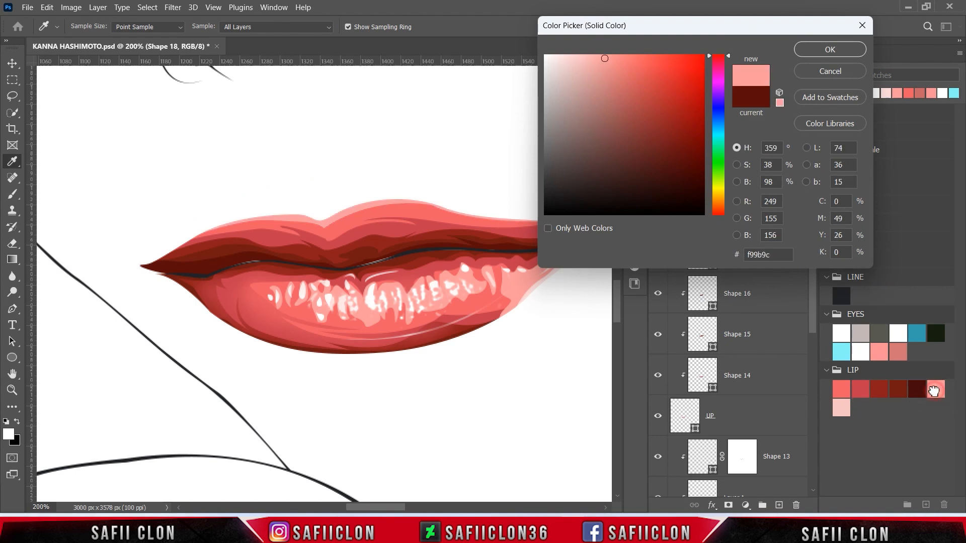
left_click(828, 49)
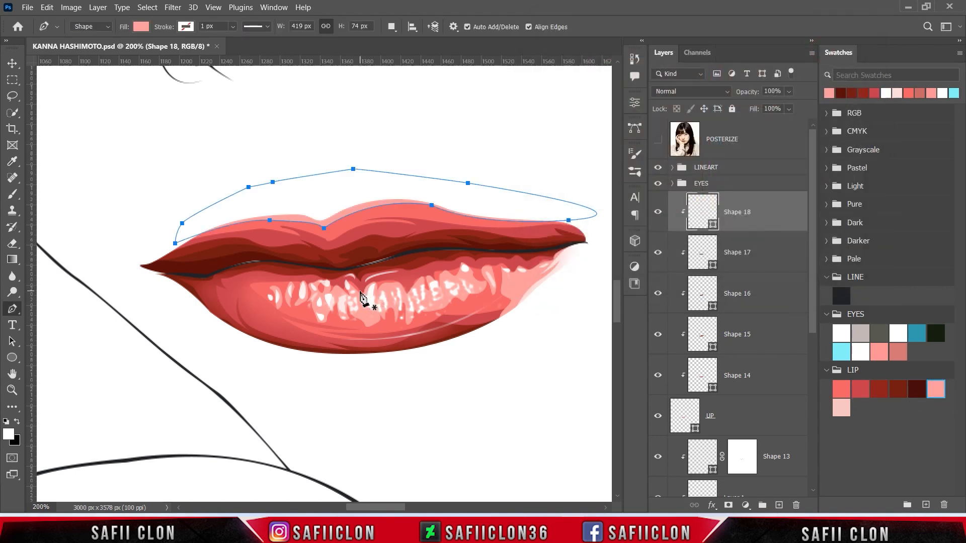
Step: Draw a thin curved highlight sliver on a new Pen shape layer along the left side of the cupid's bow
left_click(392, 27)
left_click(403, 42)
left_click(285, 217)
left_click_drag(321, 232, 324, 244)
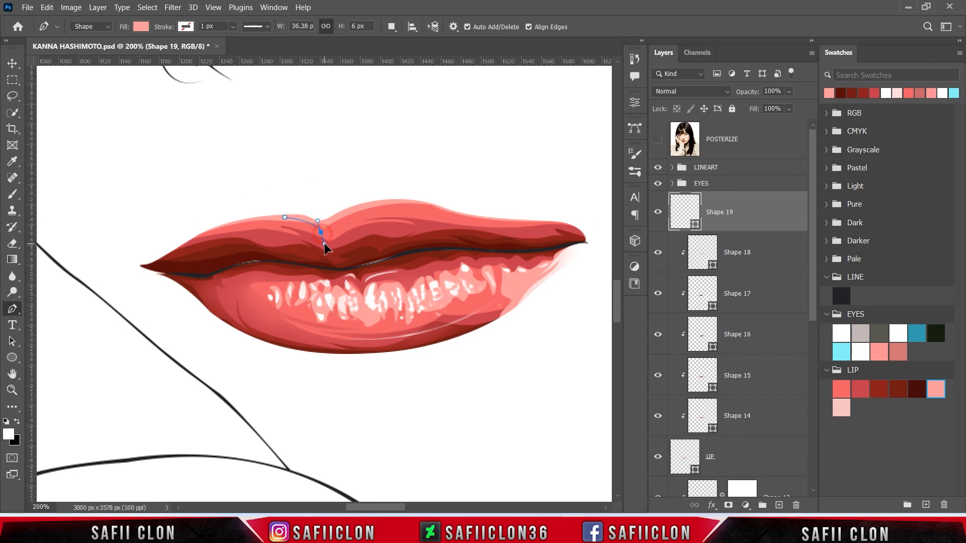
left_click(321, 233, "alt")
left_click_drag(256, 215, 252, 224)
Step: Fill the sliver with pale pink fff2f2 and clip it to the UP base layer
double_click(696, 226)
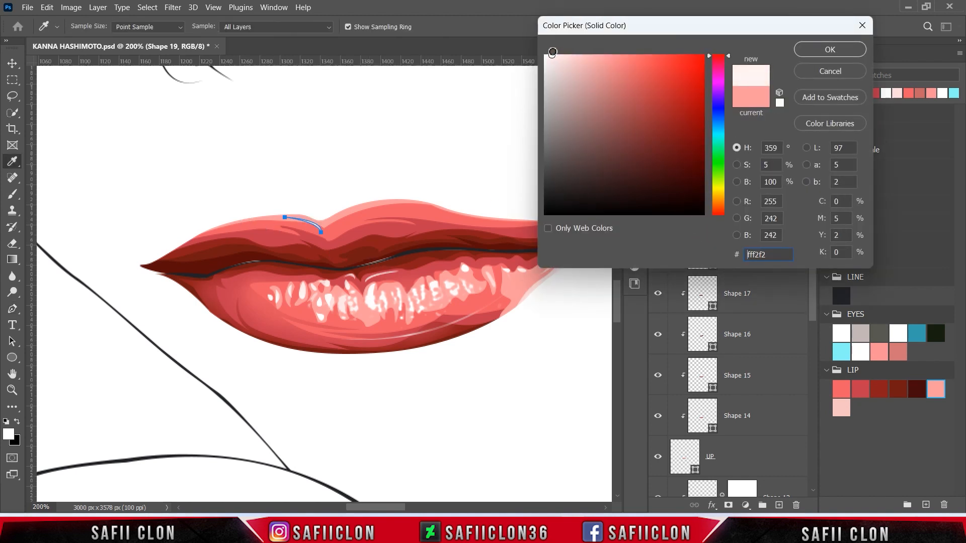
left_click(830, 50)
right_click(751, 202)
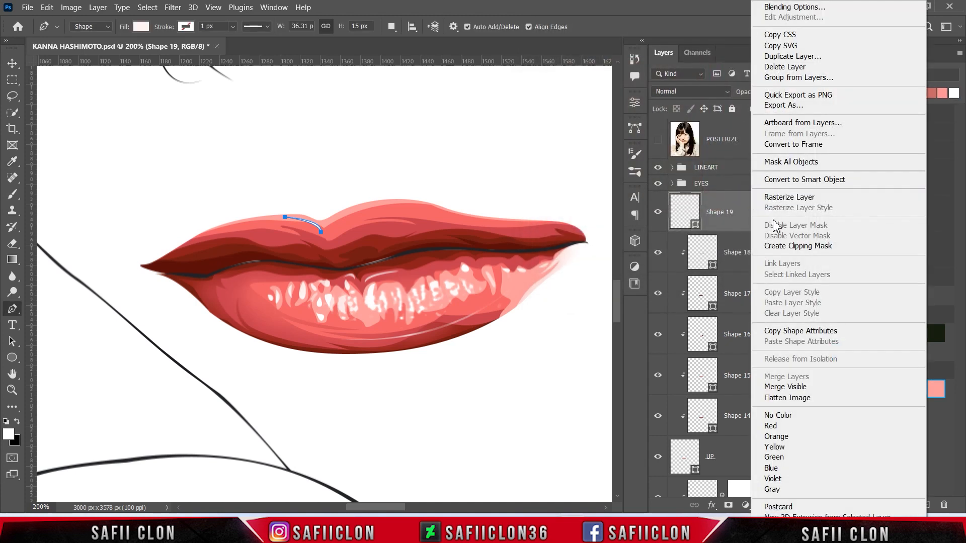
left_click(790, 248)
Step: Set new paths to combine with the highlight shape and add a matching sliver on the cupid's bow's right side
left_click(393, 28)
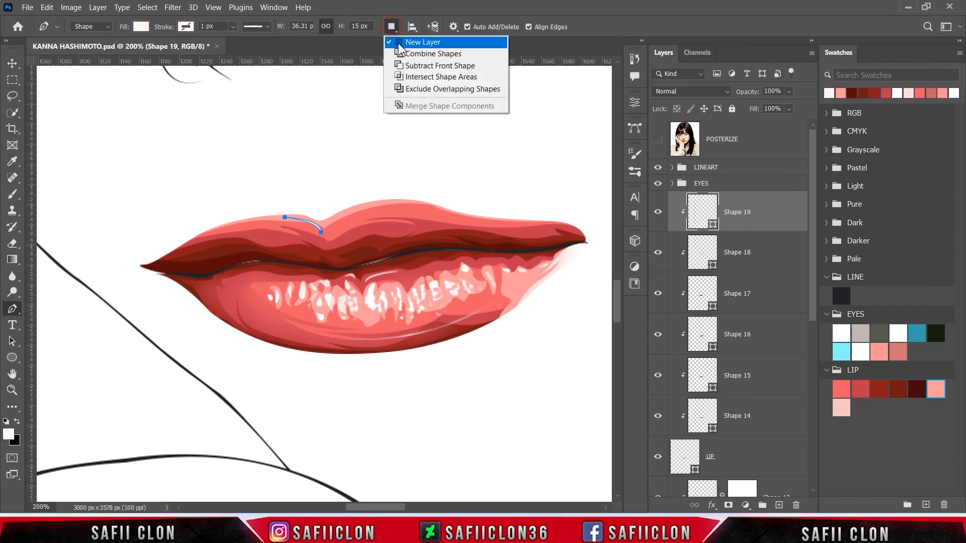
left_click(414, 53)
left_click(351, 213)
left_click_drag(332, 244, 332, 234)
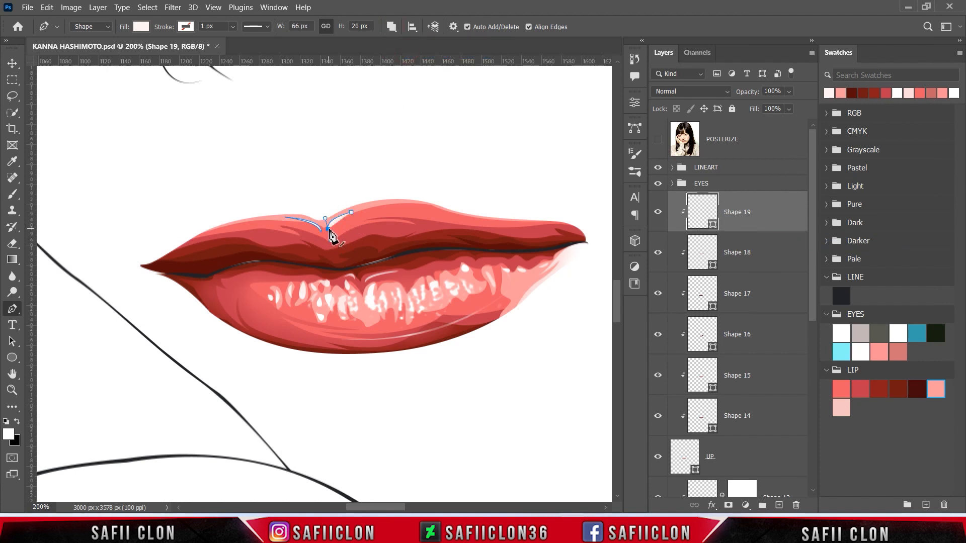
key("ctrl+minus")
key("ctrl+minus")
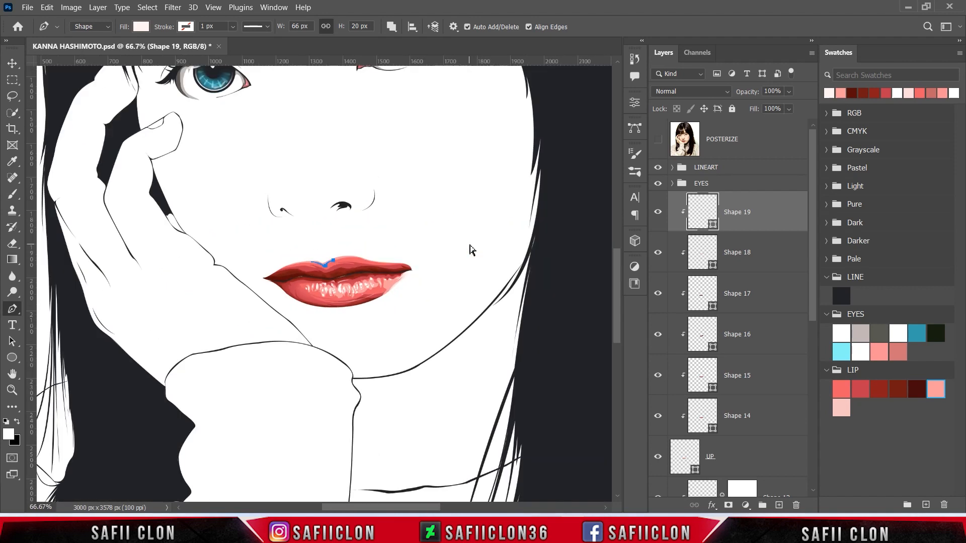
Step: Check the POSTERIZE reference and add highlight slivers below the cupid's bow and across the middle of the upper lip
key("ctrl+equal")
key("ctrl+equal")
left_click(658, 140)
left_click(658, 139)
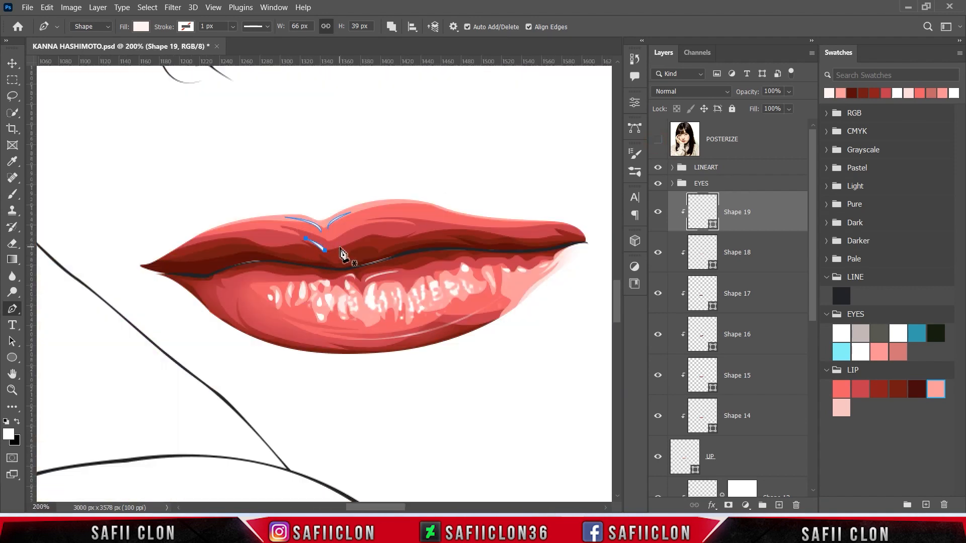
left_click_drag(341, 243, 322, 266)
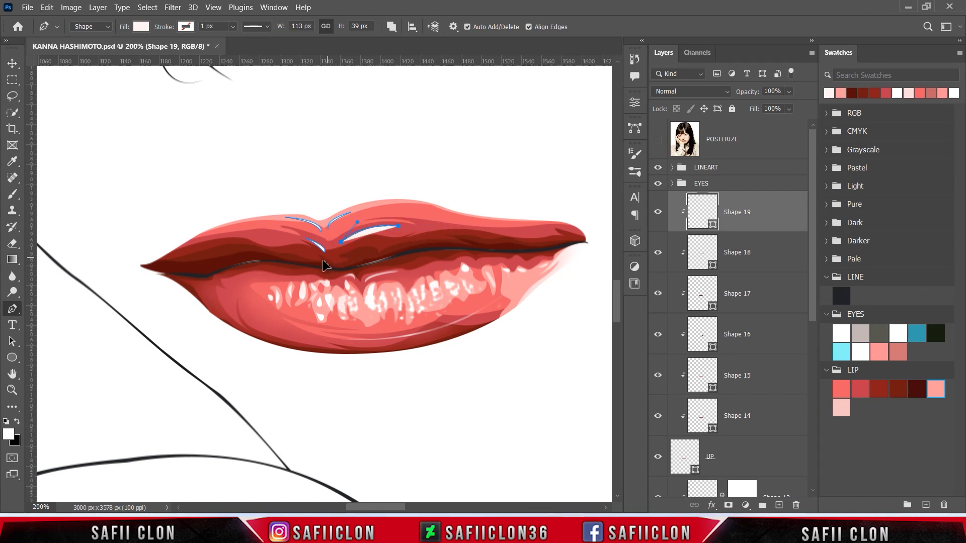
Step: Add a closed highlight path along the right half of the upper lip's top edge, looping above the lip
left_click(443, 206)
left_click_drag(527, 226, 594, 227)
left_click(585, 243)
left_click(569, 195)
left_click(471, 183)
left_click(434, 194)
left_click(443, 206)
Step: Compare the lips with and without the pale highlight shape, and examine them against the whole face
left_click(658, 212)
left_click(659, 211)
key("Return")
key("ctrl+minus")
key("ctrl+minus")
key("ctrl+minus")
key("ctrl+minus")
key("ctrl+minus")
key("ctrl+plus")
key("ctrl+plus")
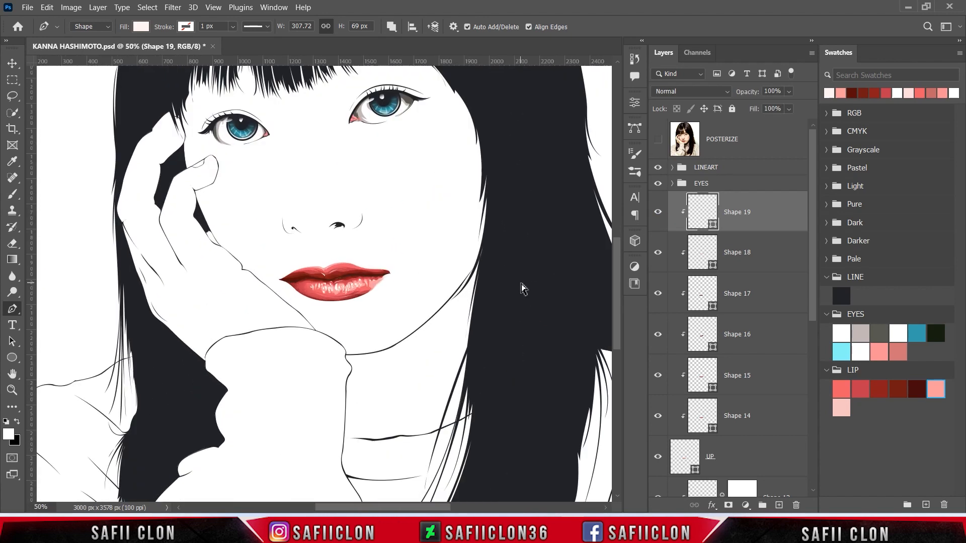
key("ctrl+plus")
key("ctrl+plus")
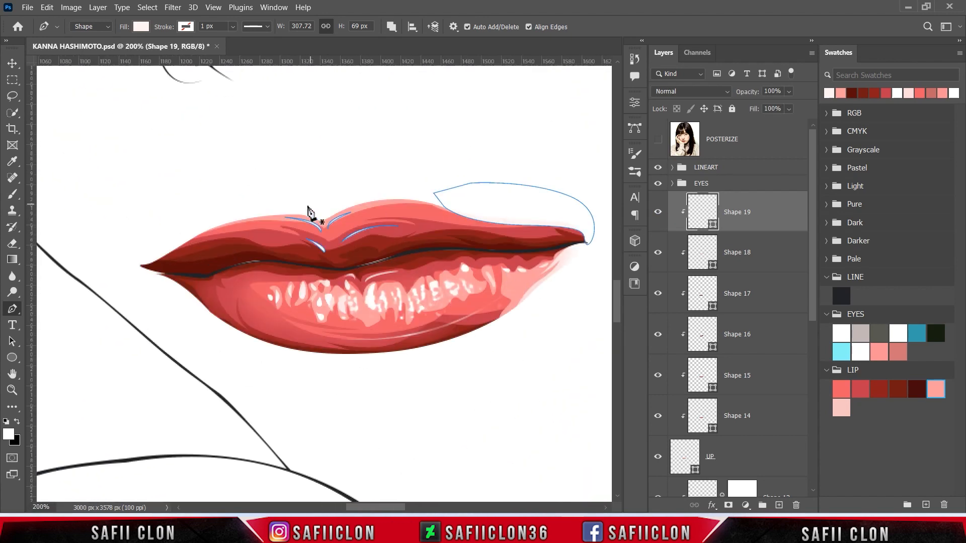
Step: Add a closed highlight path over the cupid's bow and the middle of the upper lip's top edge
left_click_drag(409, 199, 474, 226)
left_click(326, 181)
left_click(274, 187)
left_click(266, 214)
Step: Draw a small tapered highlight inside the right half of the upper lip and compare the highlight layer on and off
left_click(380, 211)
left_click(441, 212, "alt")
left_click(458, 216)
key("ctrl+z")
key("ctrl+z")
left_click(442, 212, "alt")
left_click(461, 217)
left_click_drag(394, 206, 348, 208)
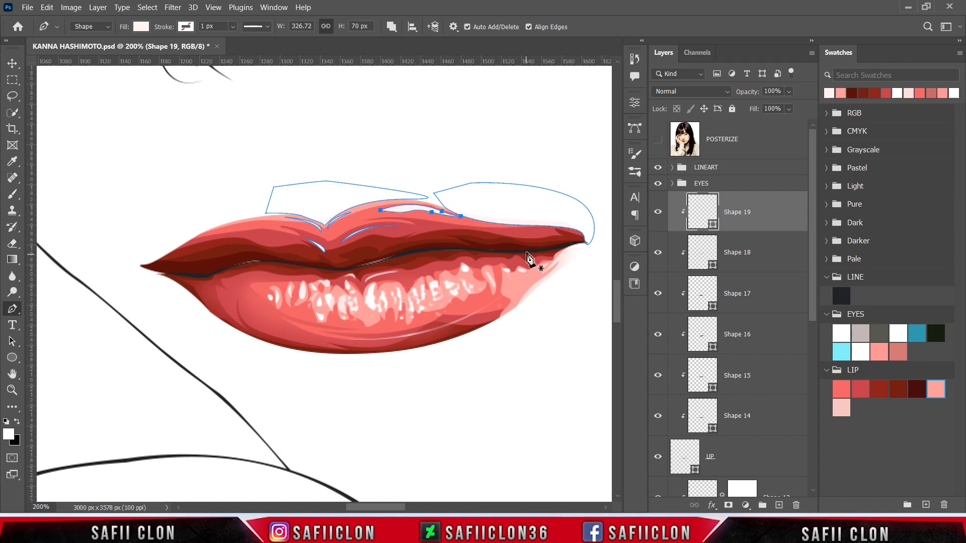
left_click(657, 213)
left_click(657, 214)
Step: Add a layer mask to the highlight shape and set up a 26 px Soft Round brush
left_click(729, 504)
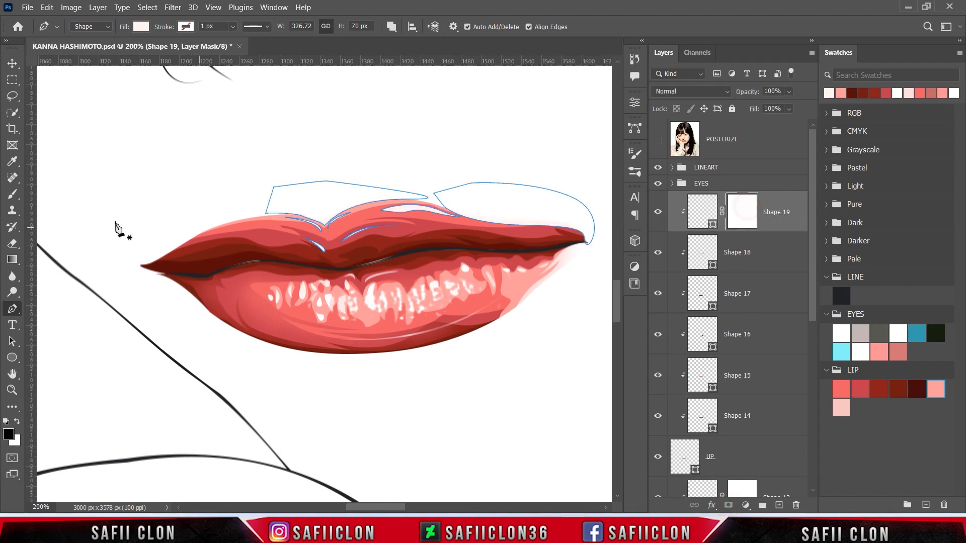
right_click(13, 194)
left_click(58, 192)
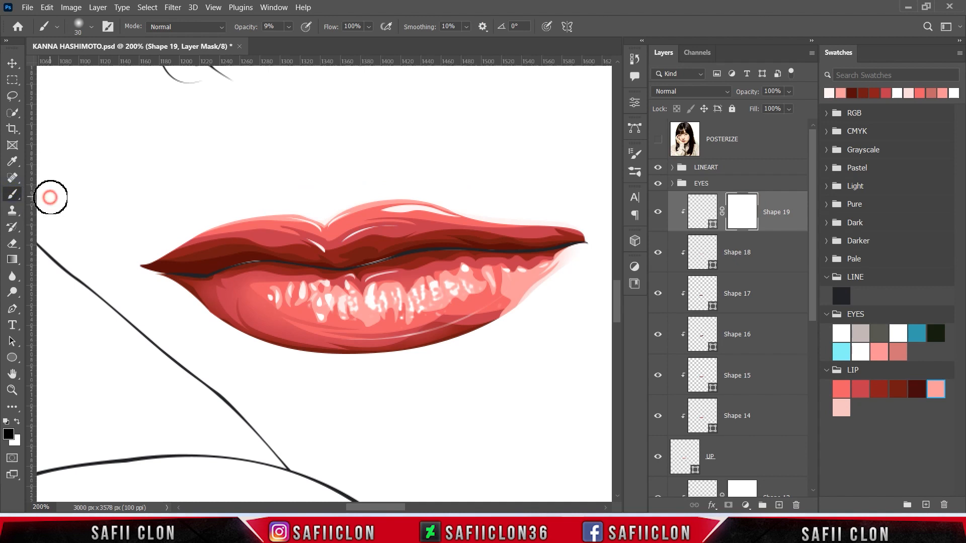
left_click(91, 26)
left_click(128, 192)
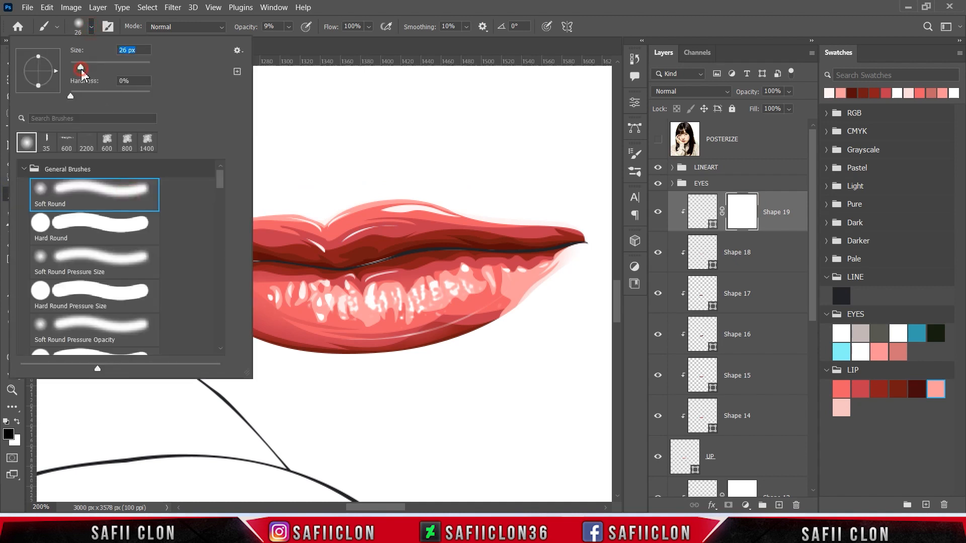
left_click(91, 27)
left_click(289, 27)
left_click(292, 26)
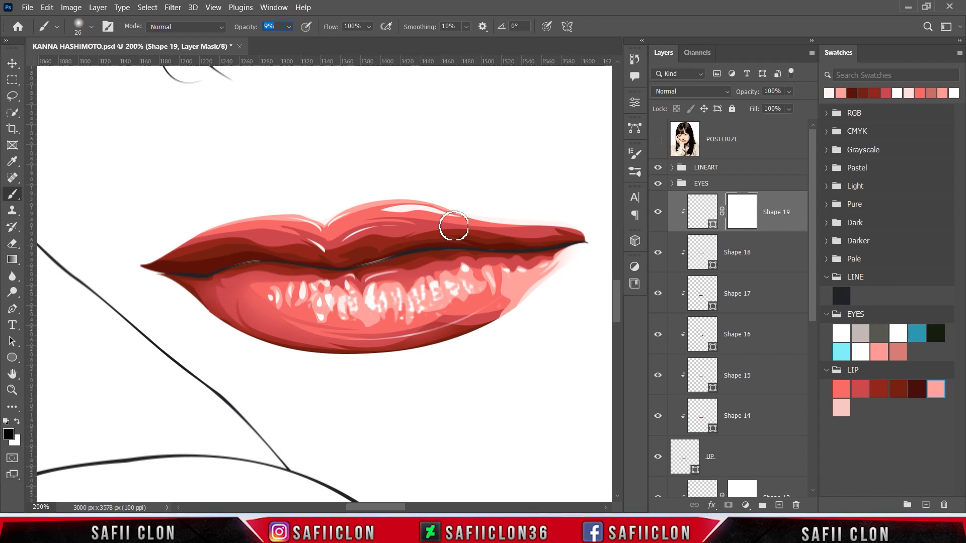
Step: Reduce the brush to 9 px, softly mask the tapered highlight on the upper lip, and check it against the face
key("bracketleft")
key("bracketleft")
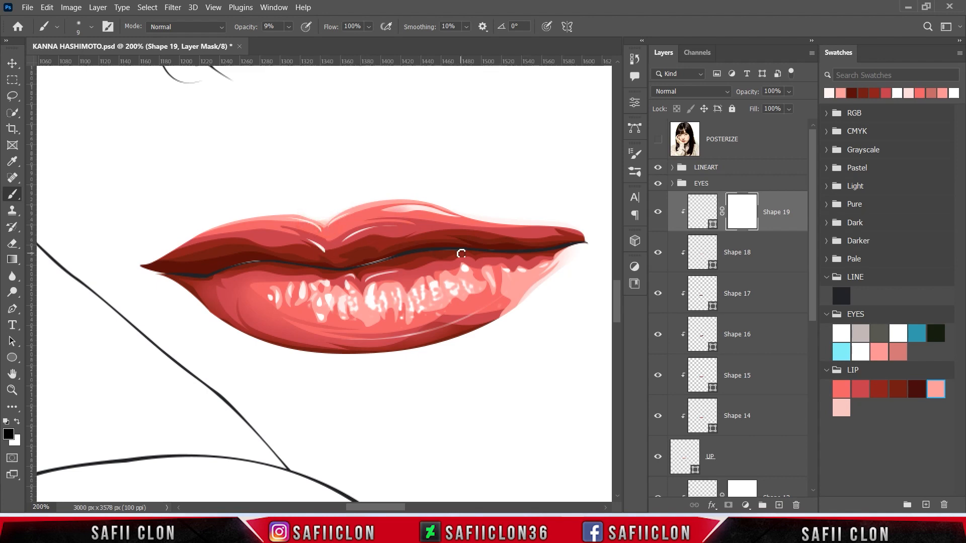
key("ctrl+minus")
key("ctrl+minus")
key("ctrl+minus")
key("ctrl+minus")
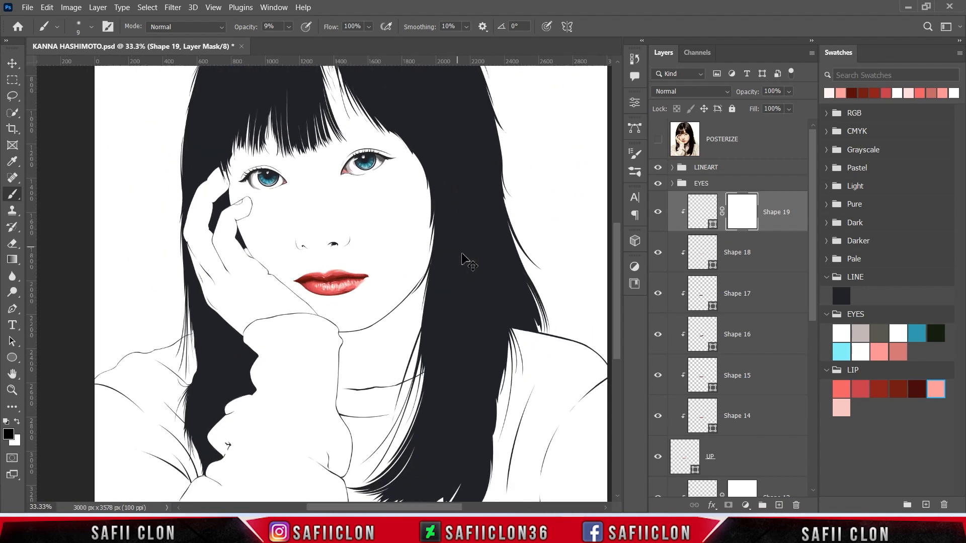
key("ctrl+plus")
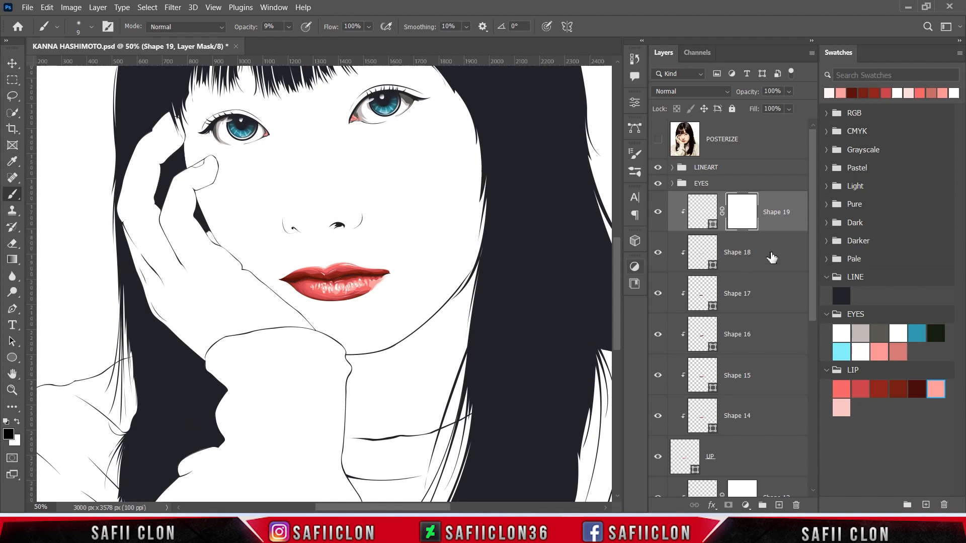
Step: Group all lip layers from the top highlight shape down to the DOWN base as LIP
key("ctrl+2")
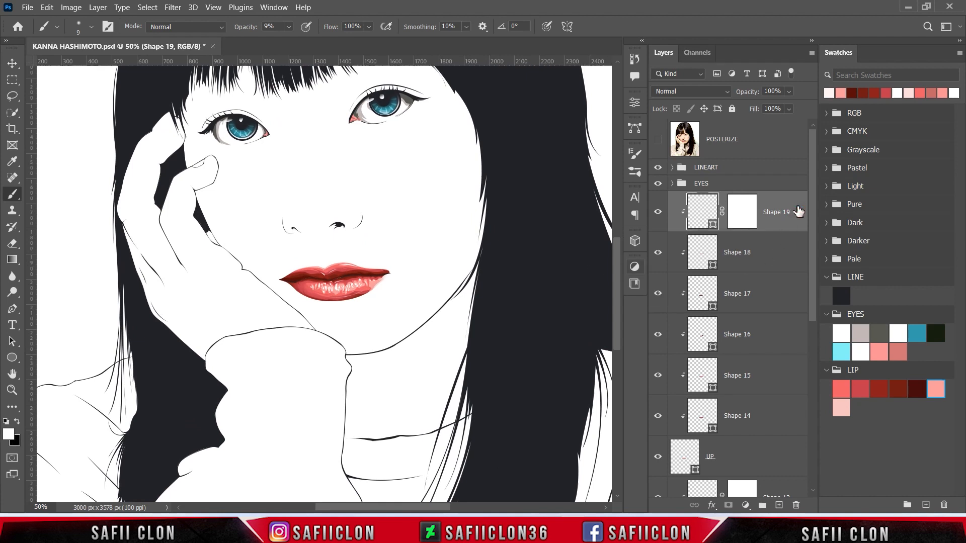
scroll(815, 209, "down", 6)
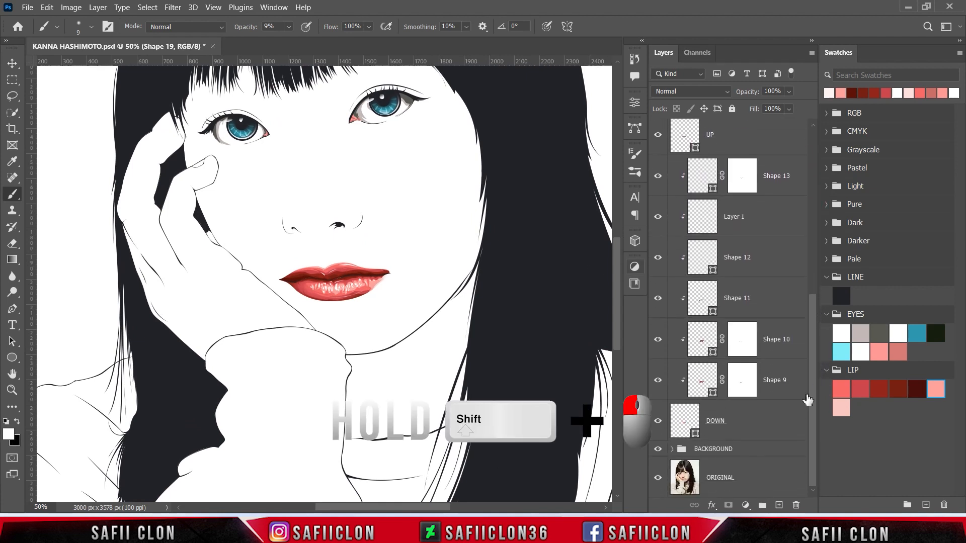
left_click(755, 428, "shift")
right_click(754, 427)
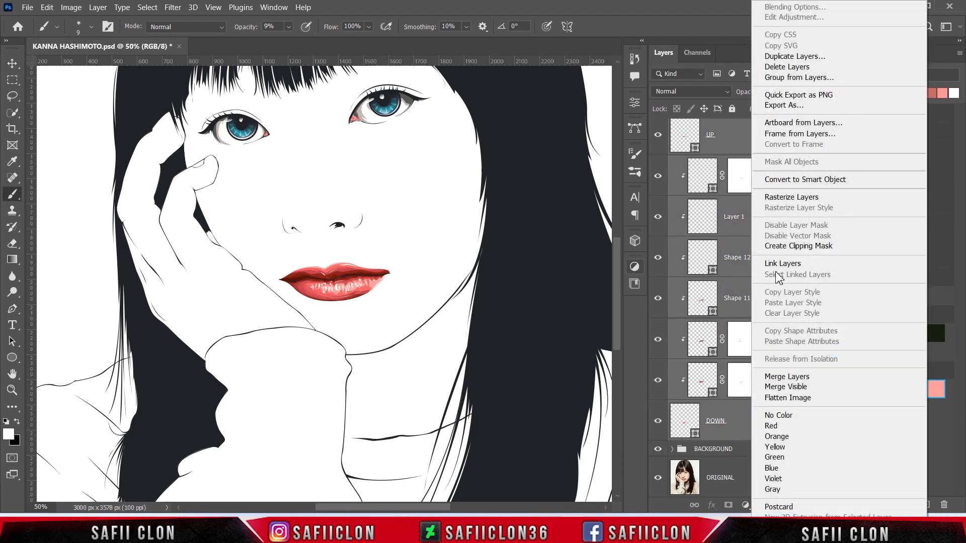
left_click(791, 78)
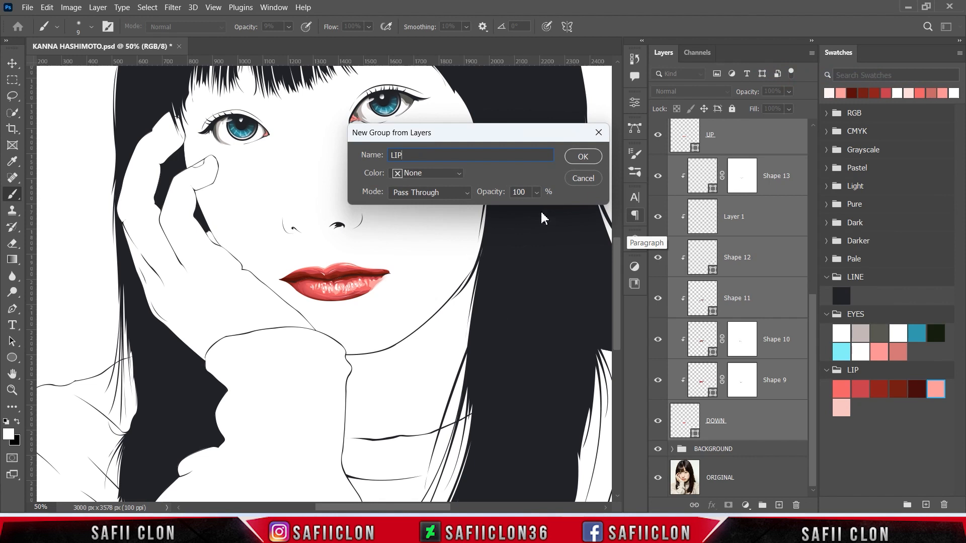
left_click(582, 156)
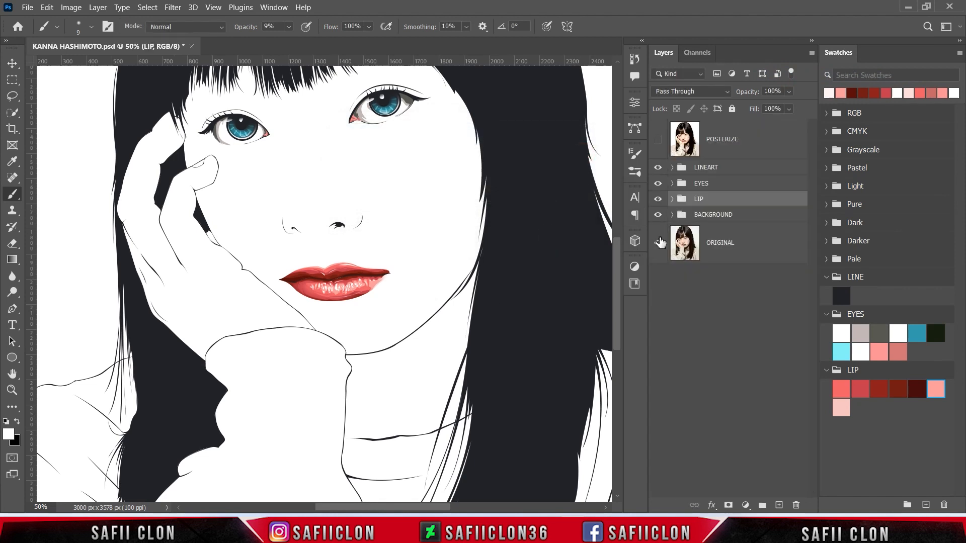
Step: Compare the portrait with and without the LIP group and examine the whole image
left_click(657, 201)
left_click(657, 202)
left_click(658, 202)
left_click(657, 200)
key("ctrl+minus")
key("ctrl+minus")
key("ctrl+minus")
key("ctrl+plus")
key("ctrl+minus")
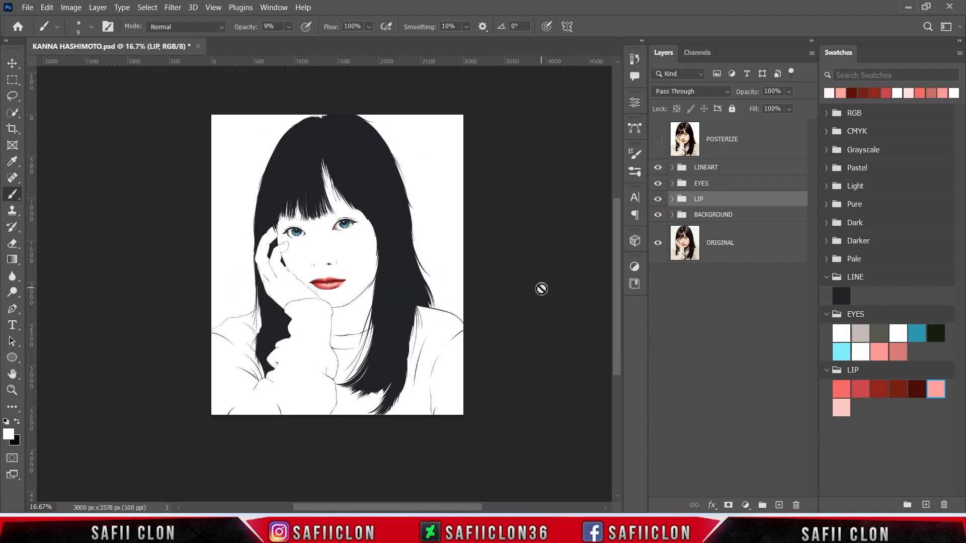
Step: Save the portrait document
left_click(28, 9)
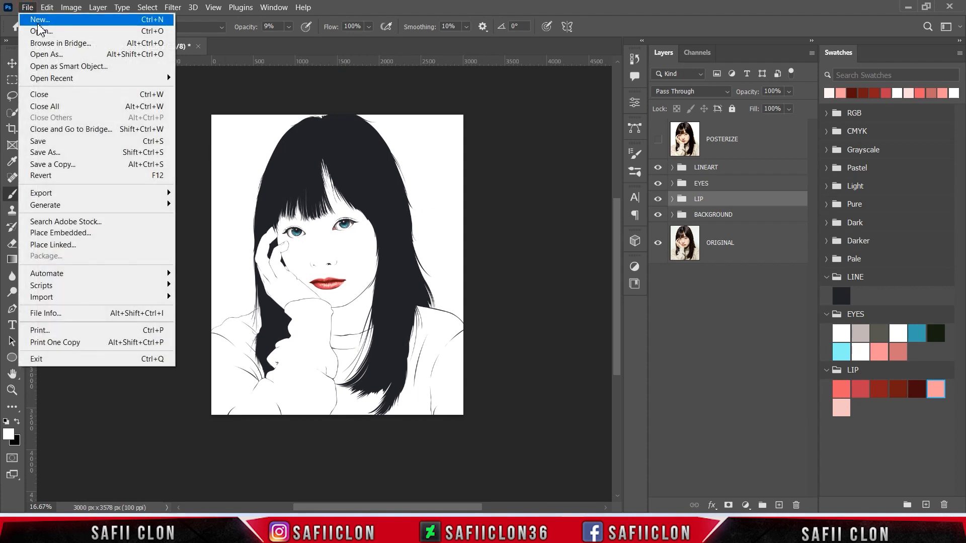
left_click(50, 141)
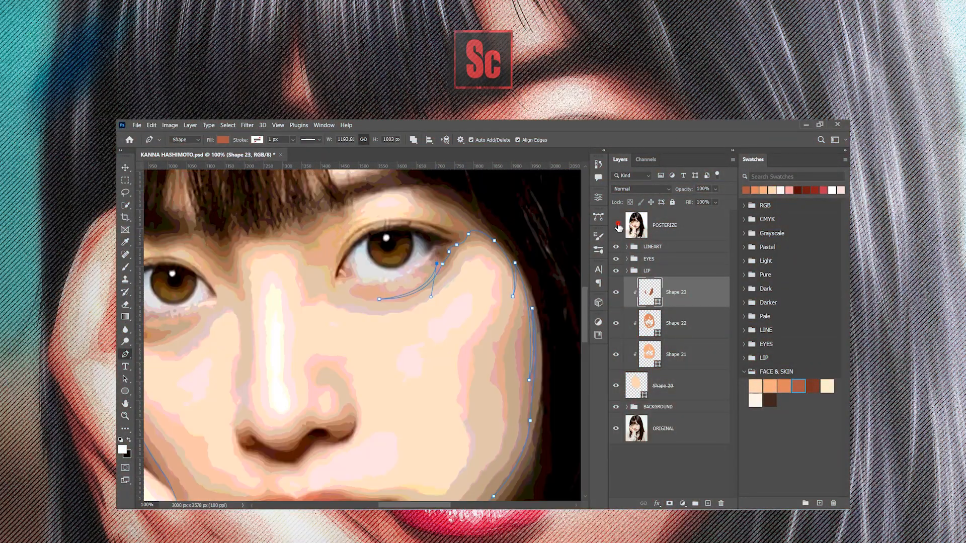
Step: Hide the POSTERIZE reference to check the brown face shadow shape around the eye
left_click(616, 225)
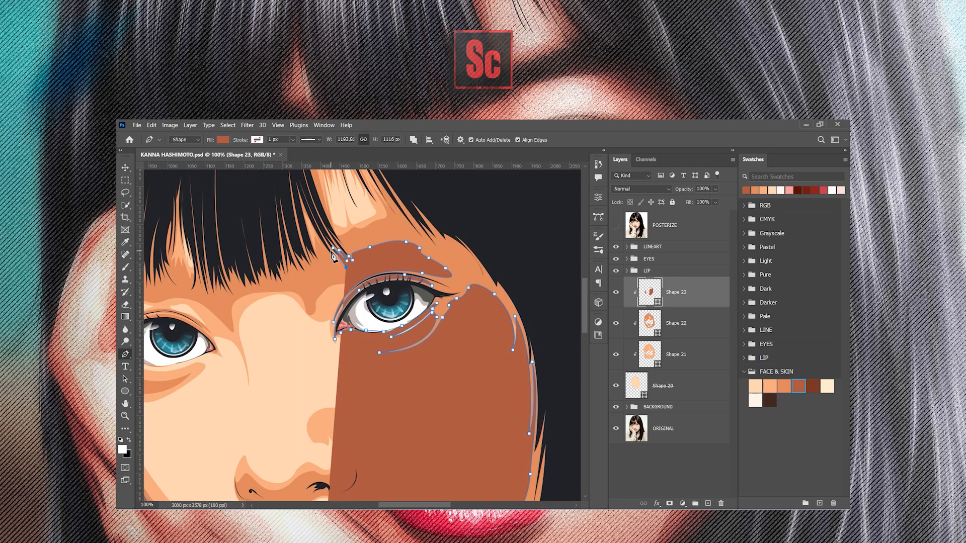